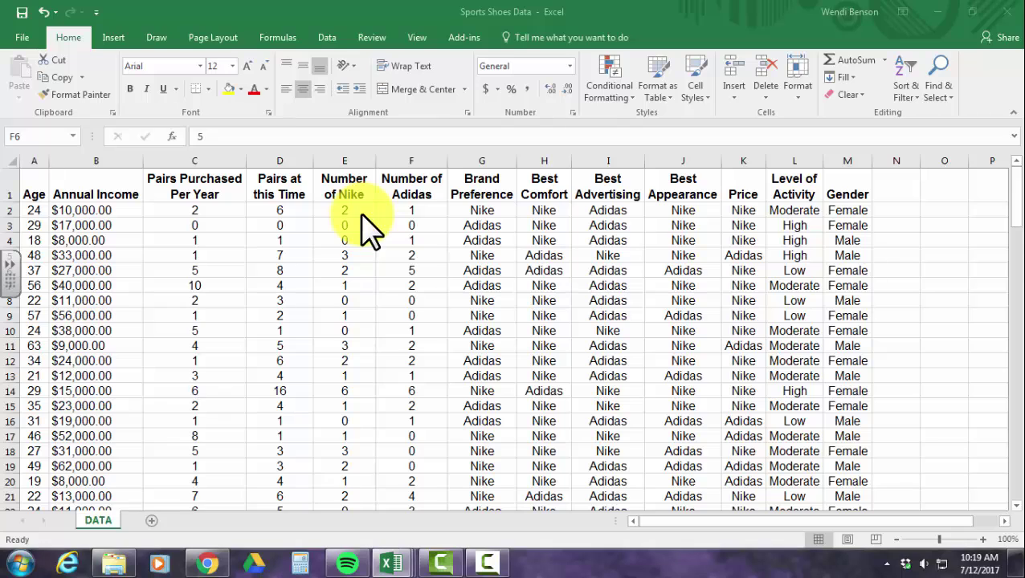
# Review the survey data columns one by one, covering the shoe counts, the brand and best-feature ratings, price, activity level, gender, age and income
pyautogui.click(359, 185)
pyautogui.hotkey('ctrl', 'shift', 'Down')
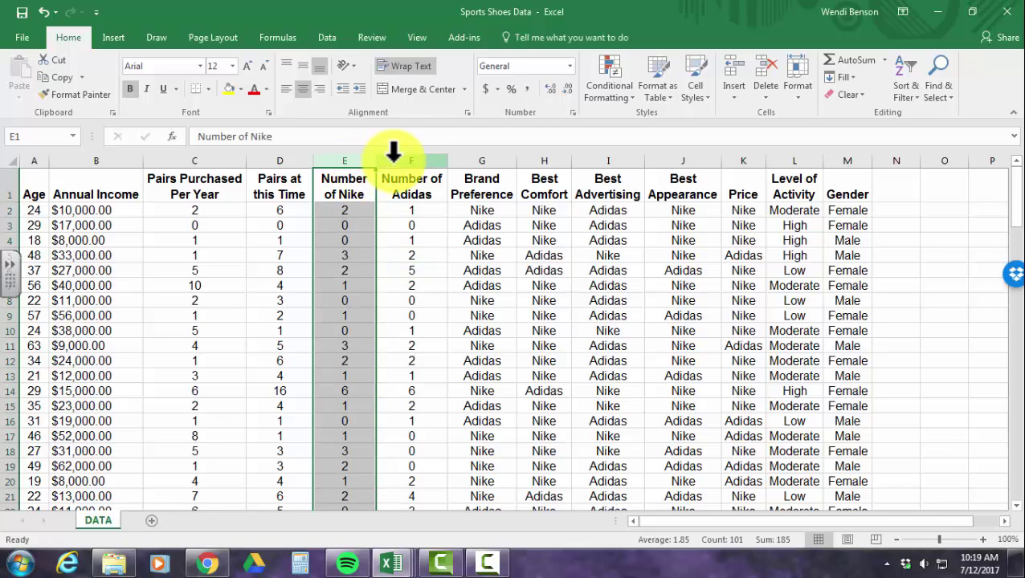
pyautogui.click(394, 157)
pyautogui.click(207, 158)
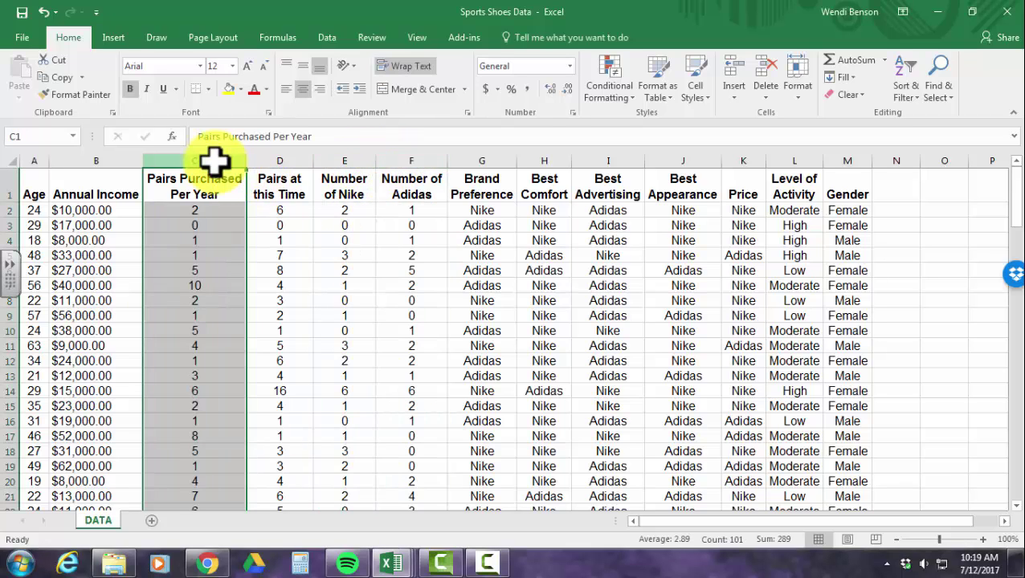
pyautogui.click(476, 157)
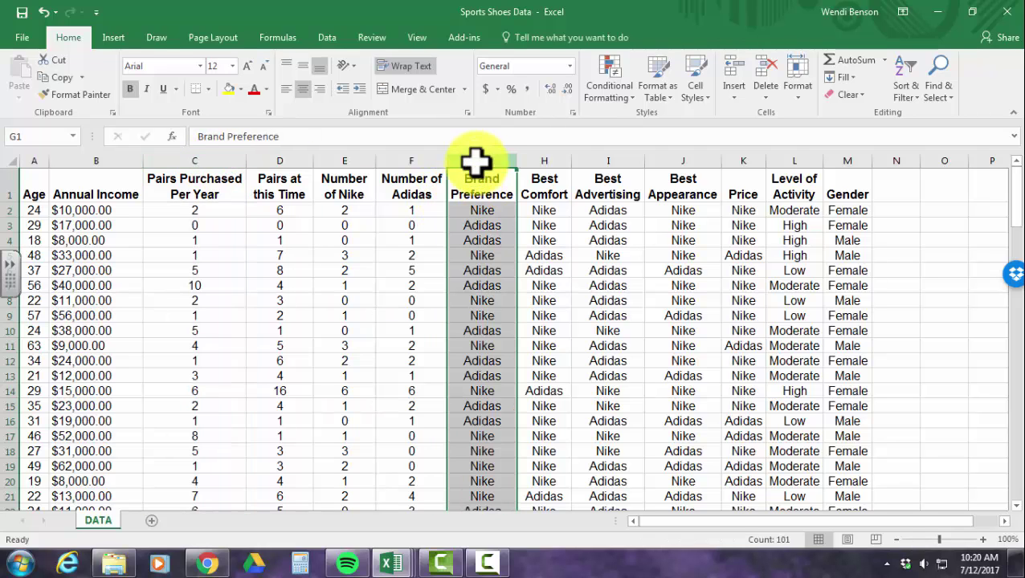
pyautogui.click(528, 159)
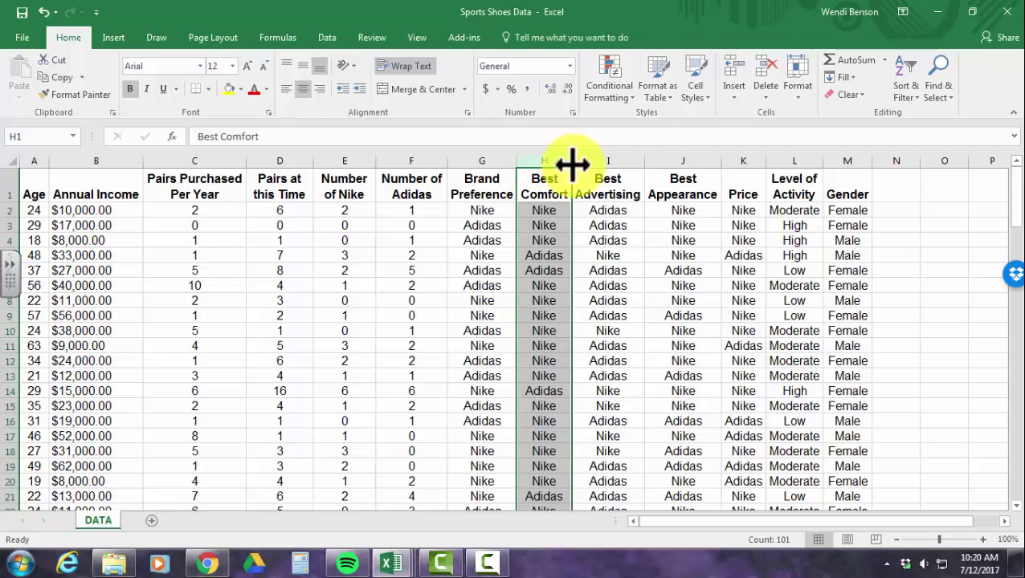
pyautogui.click(590, 162)
pyautogui.click(657, 158)
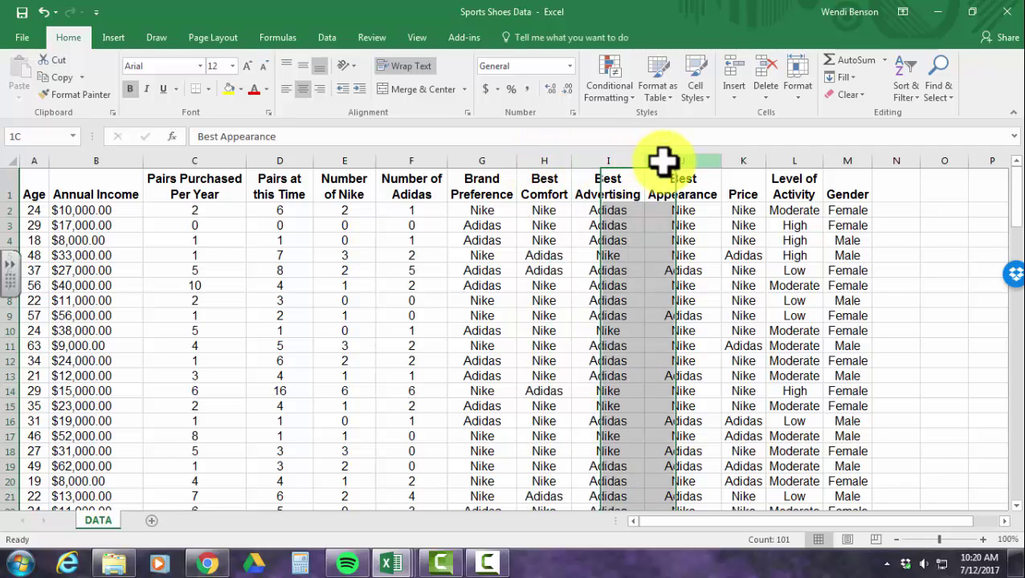
pyautogui.click(747, 155)
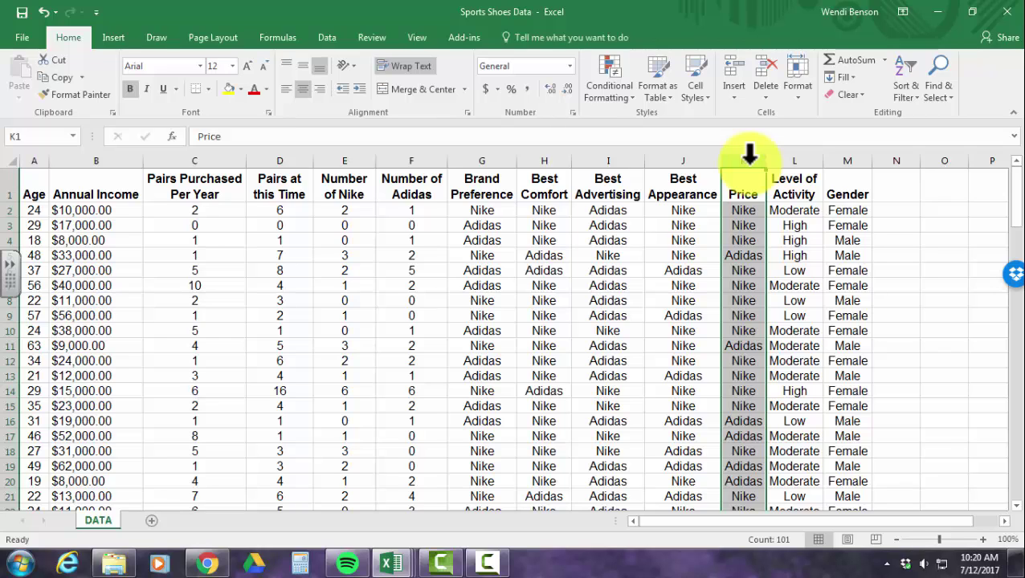
pyautogui.click(803, 156)
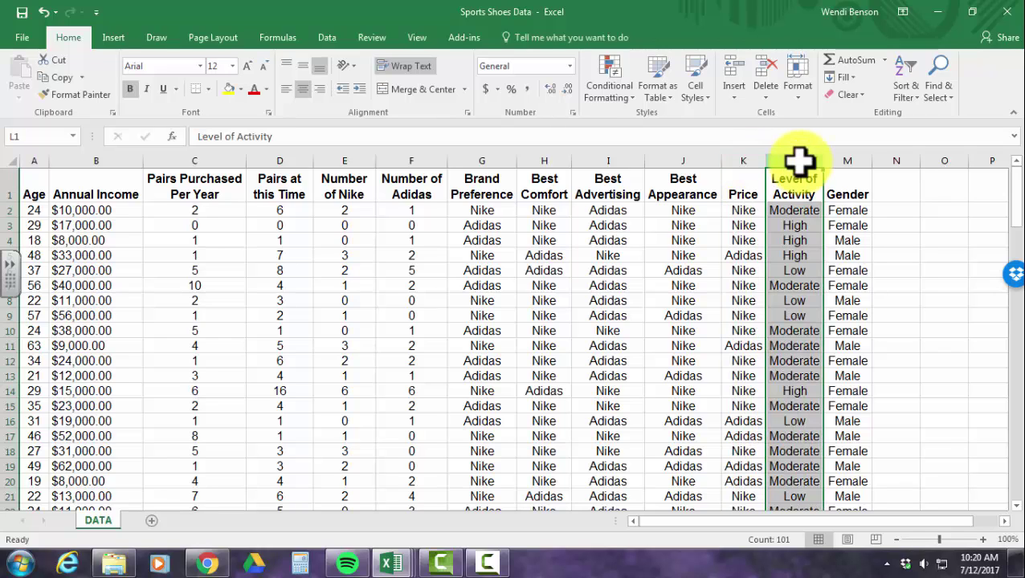
pyautogui.click(849, 155)
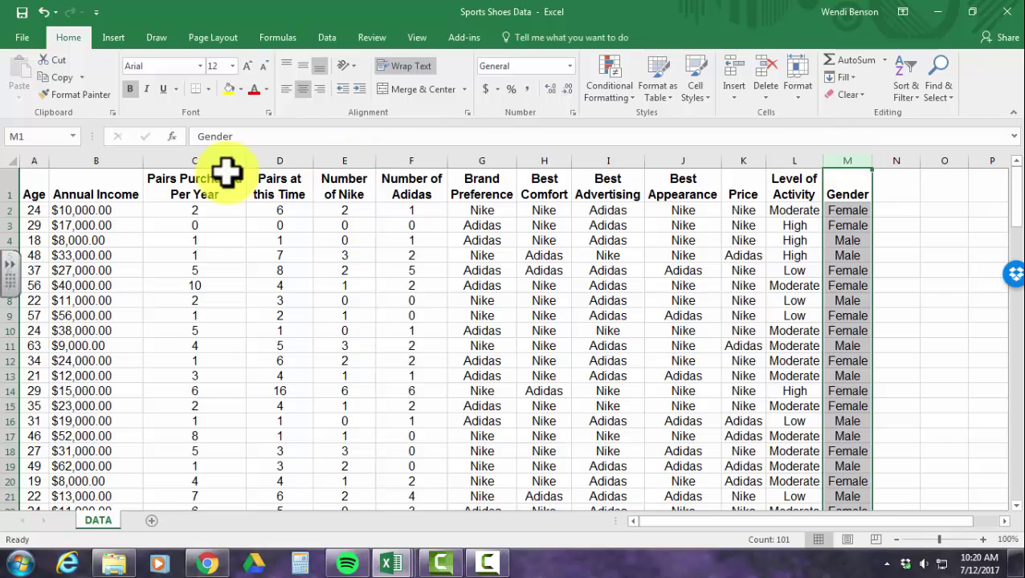
pyautogui.click(42, 157)
pyautogui.click(71, 157)
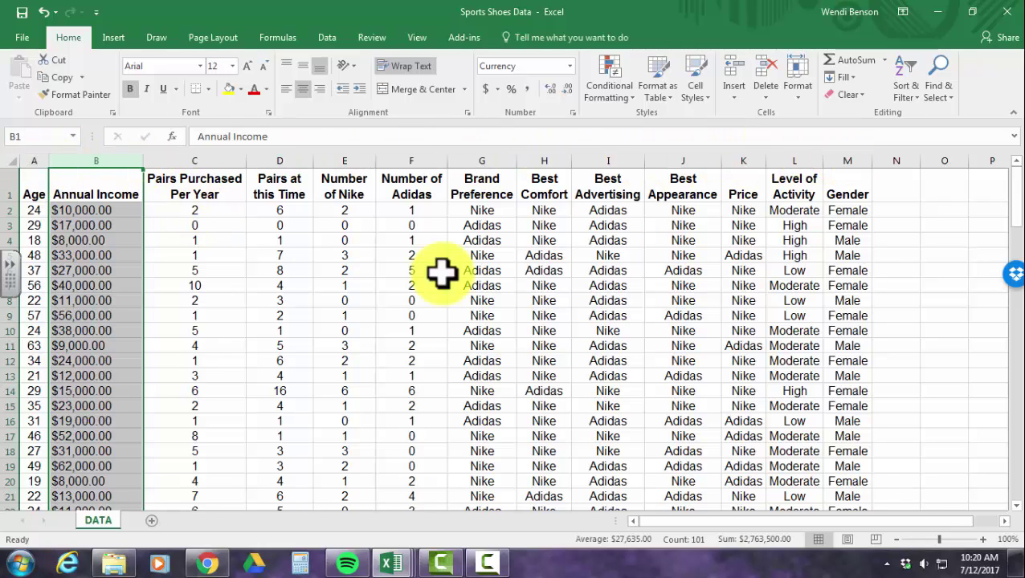
# Examine the header row and individual respondent rows of the DATA sheet, checking through to the last record
pyautogui.click(4, 186)
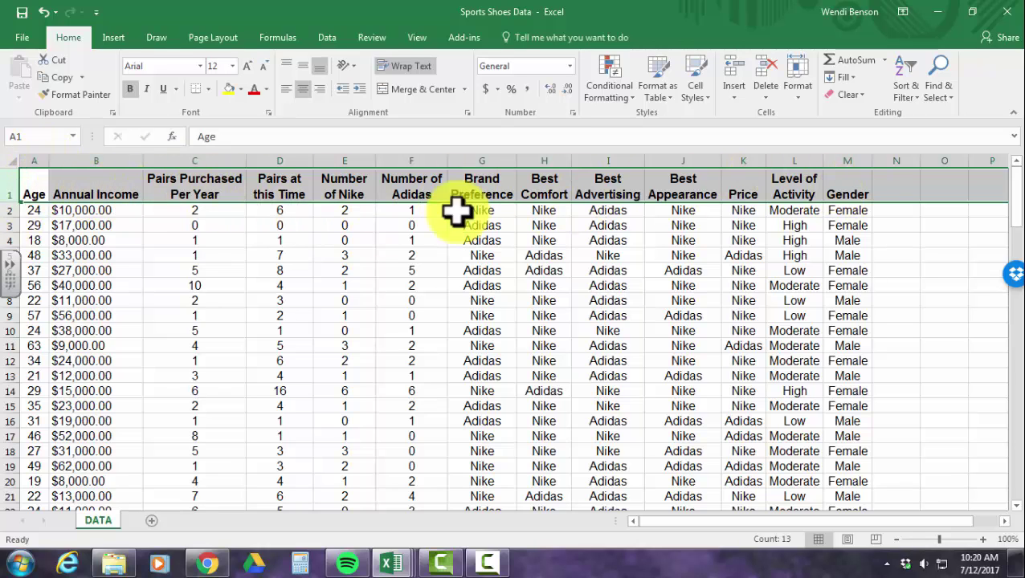
pyautogui.click(4, 210)
pyautogui.click(4, 226)
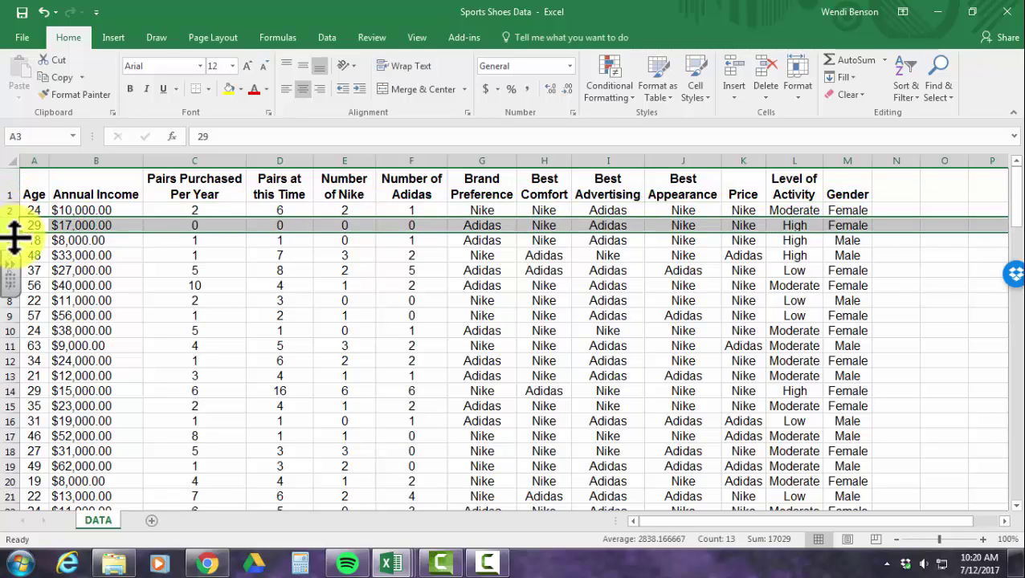
pyautogui.click(4, 241)
pyautogui.click(5, 330)
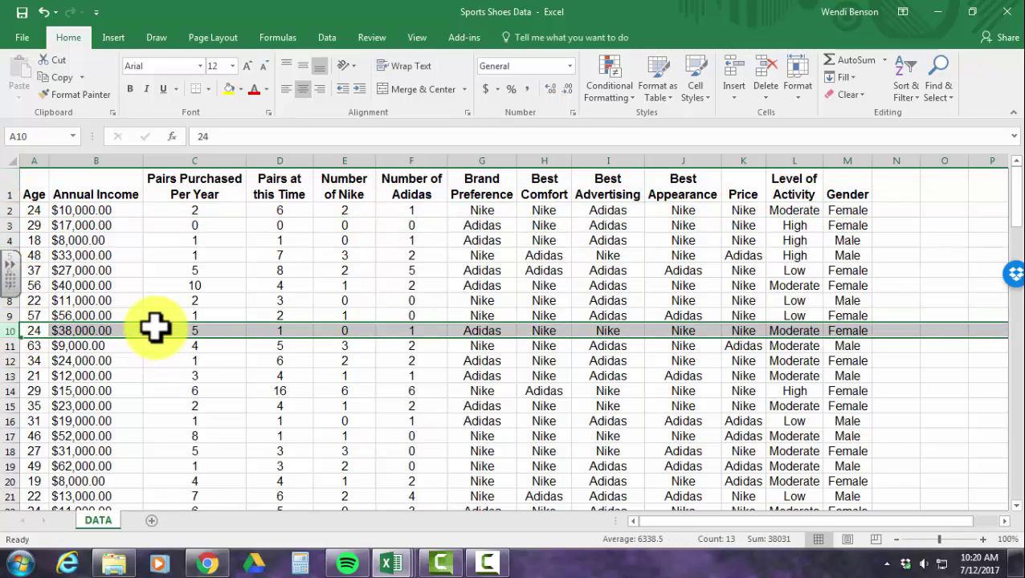
pyautogui.scroll(-20, 145, 337)
pyautogui.scroll(-12, 128, 373)
pyautogui.scroll(2, 125, 369)
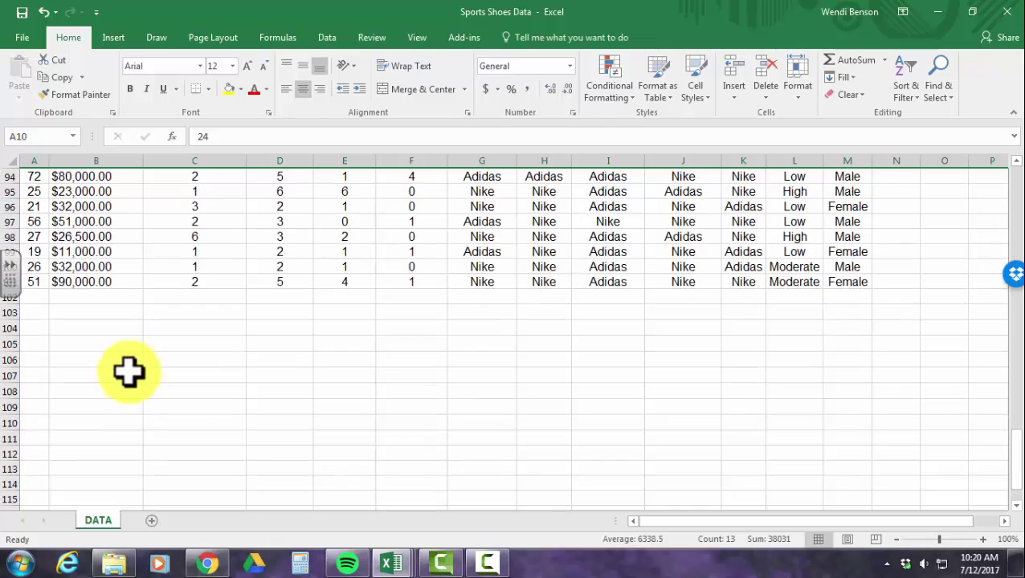
pyautogui.scroll(1, 112, 361)
pyautogui.scroll(1, 108, 361)
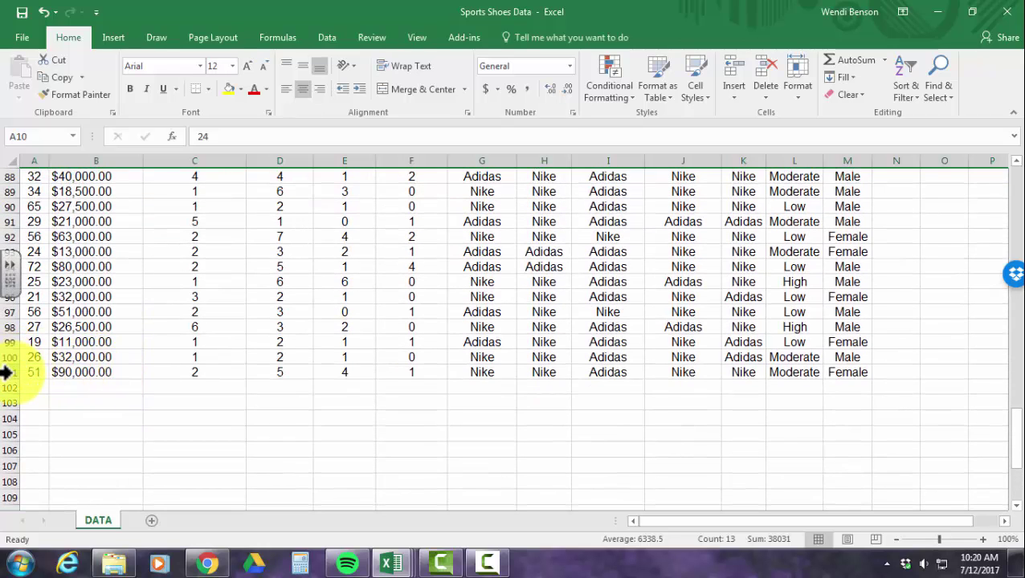
pyautogui.scroll(20, 16, 372)
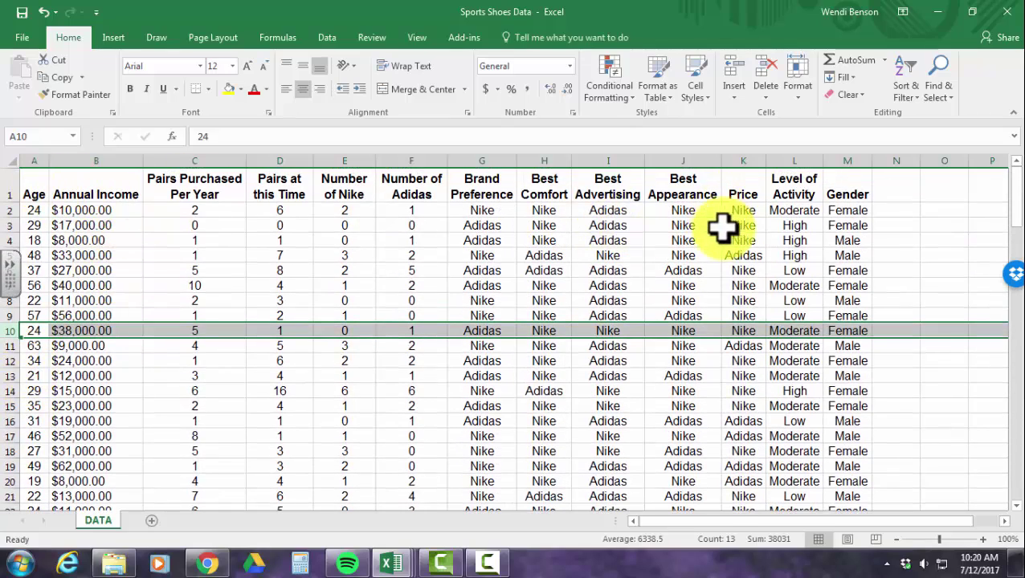
pyautogui.click(755, 360)
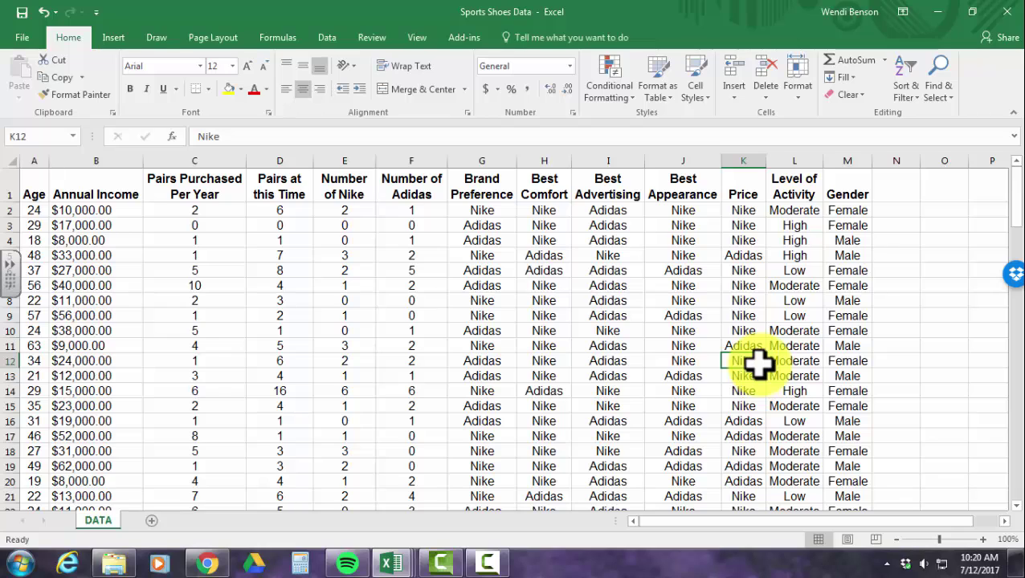
# Create a PivotTable on a new worksheet from the whole Number of Nike column, range DATA!$E:$E
pyautogui.click(344, 151)
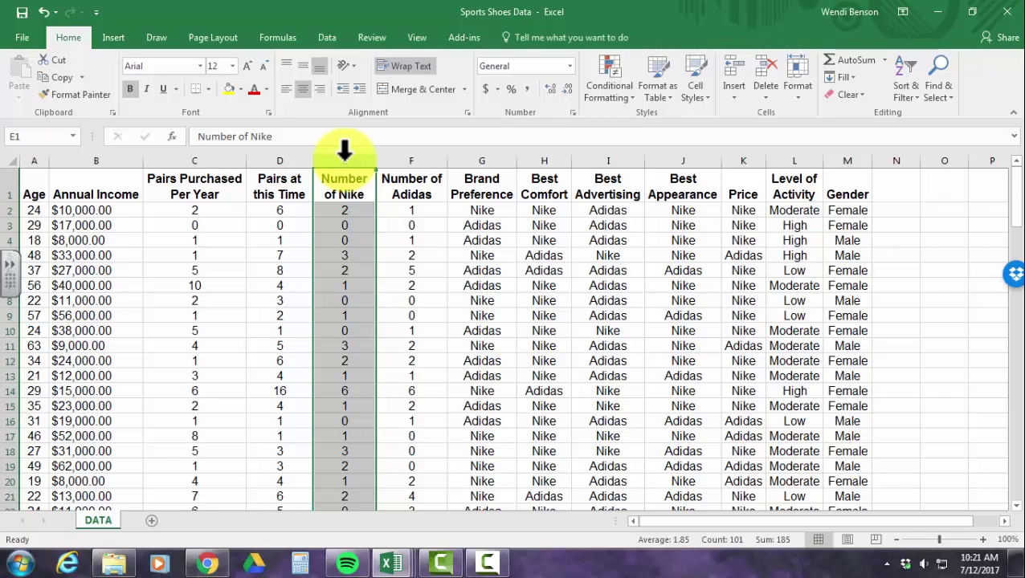
pyautogui.click(107, 38)
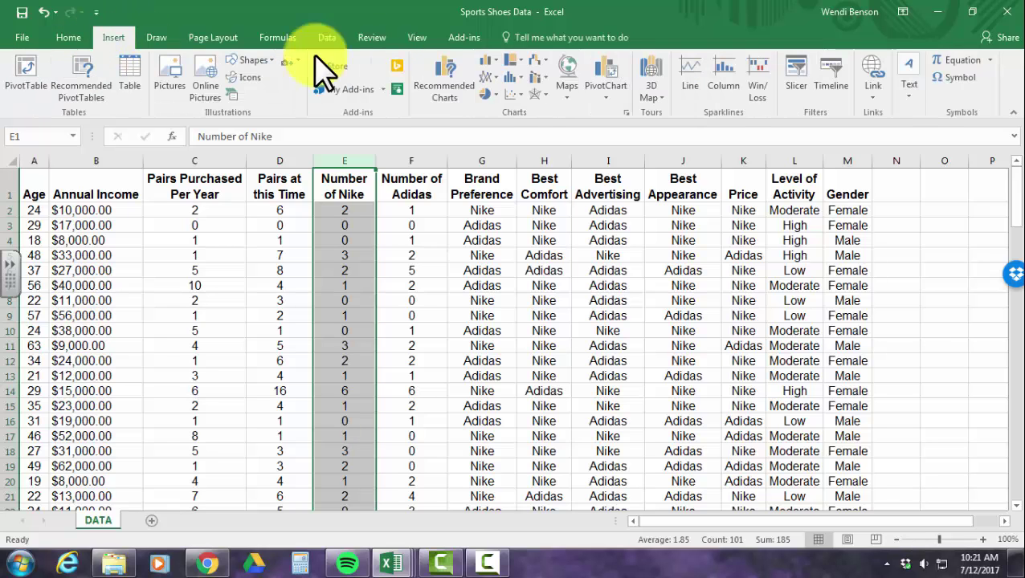
pyautogui.click(26, 81)
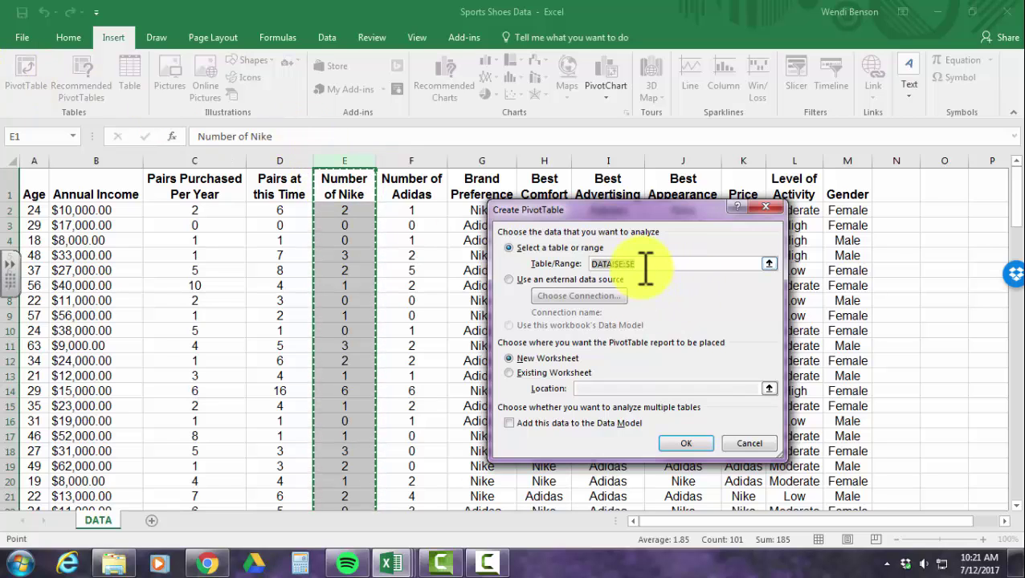
pyautogui.click(345, 161)
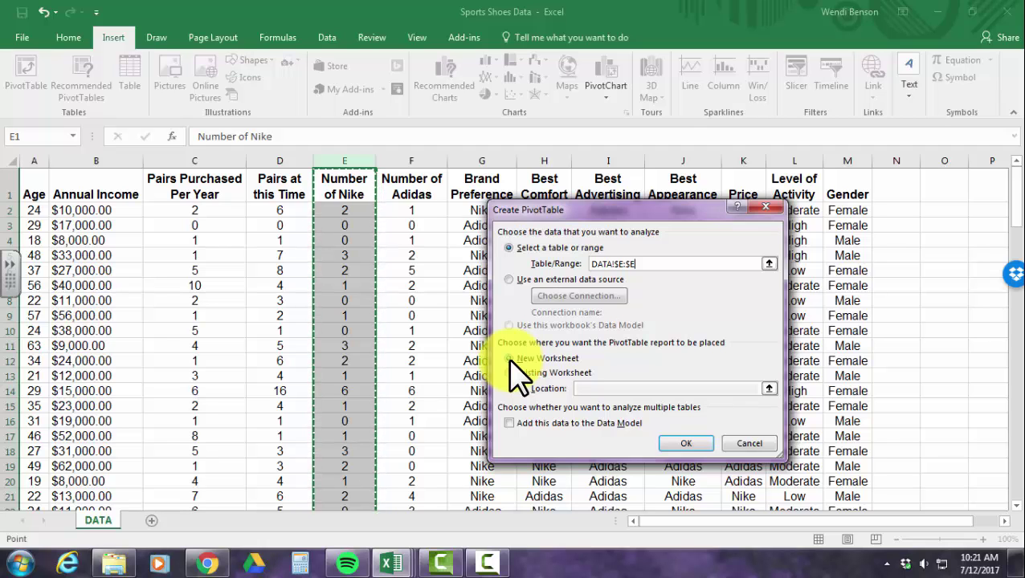
pyautogui.click(693, 445)
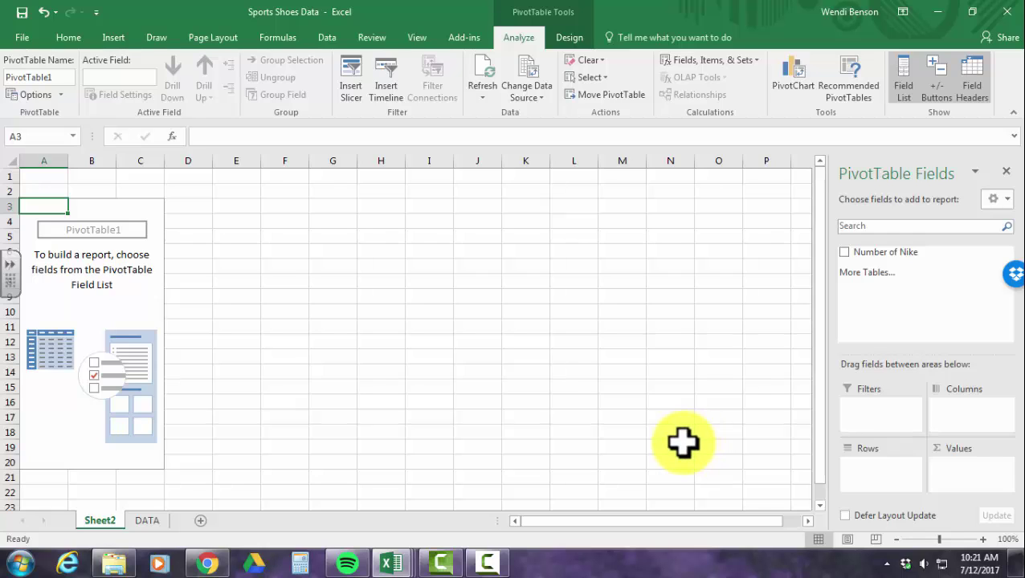
# Rename the new PivotTable worksheet as Nike
pyautogui.rightClick(109, 523)
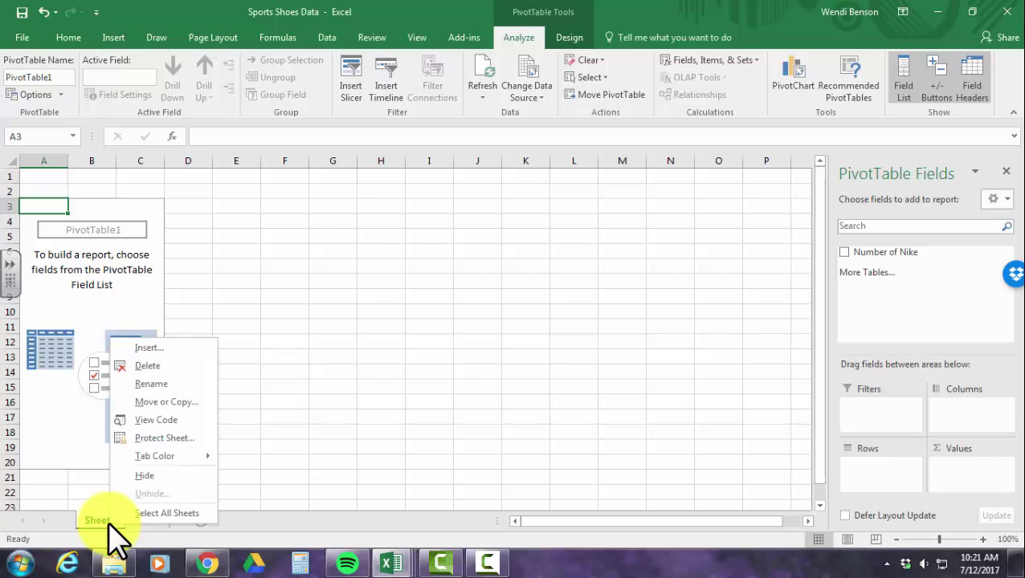
pyautogui.click(143, 390)
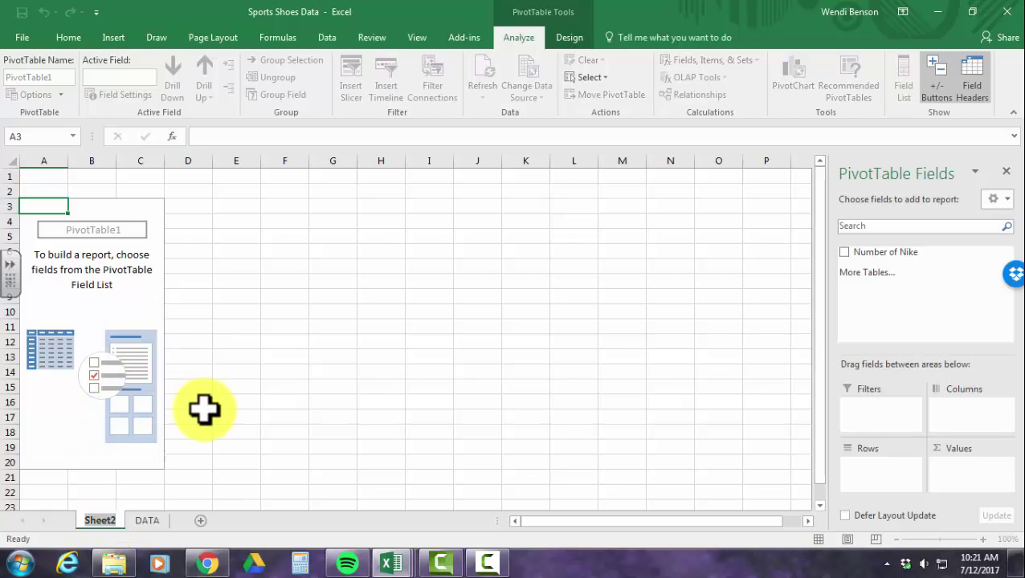
pyautogui.write('Num')
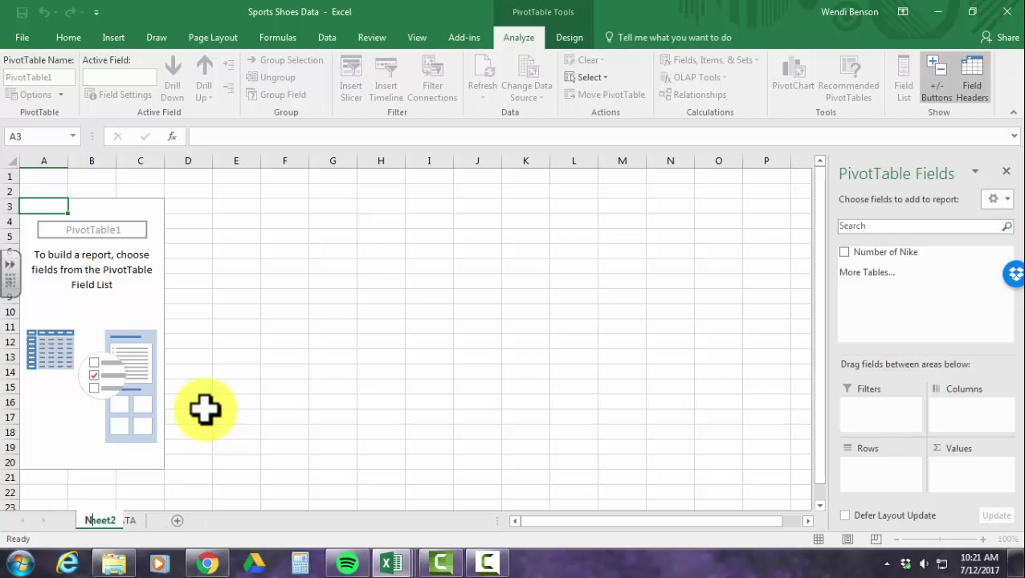
pyautogui.press('BackSpace')
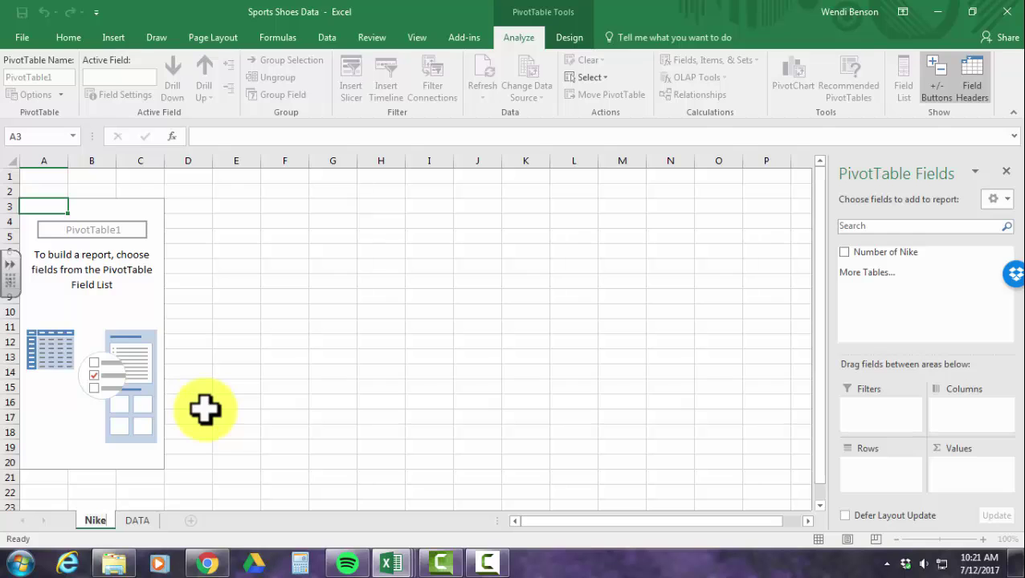
pyautogui.click(205, 411)
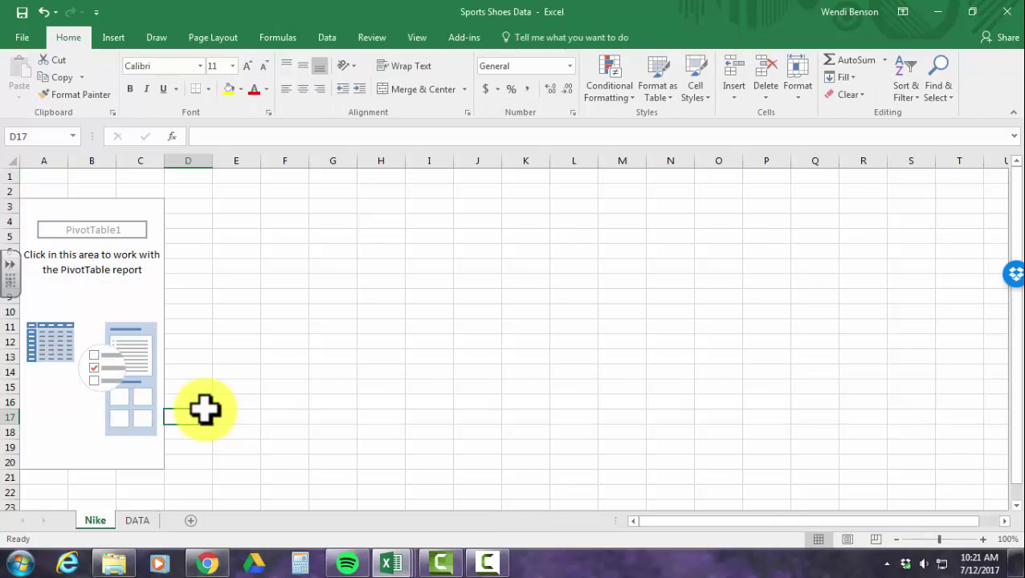
# Compare the sheet with the PivotTable deselected and selected, and look over its Design and Analyze tools
pyautogui.click(245, 400)
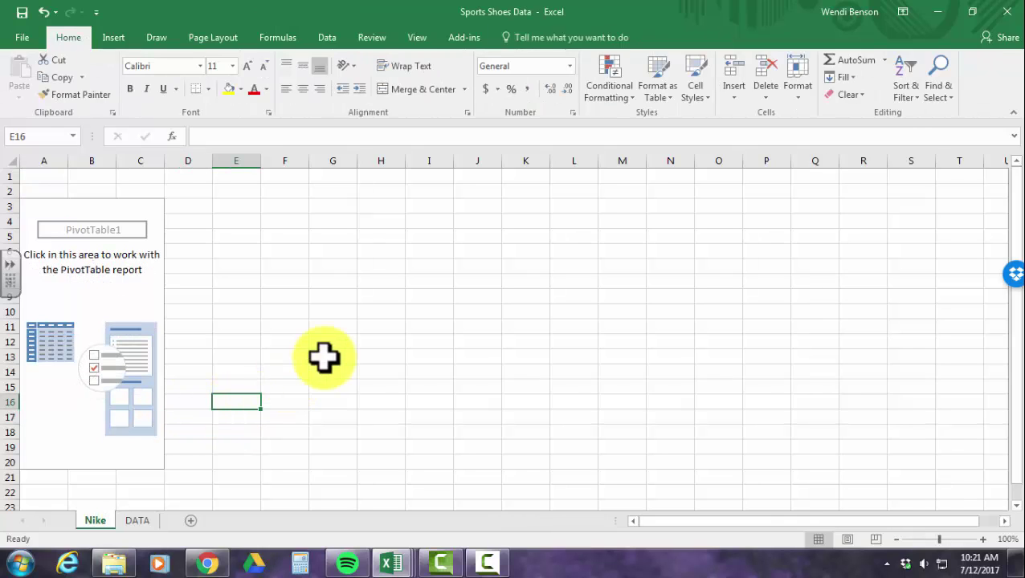
pyautogui.click(322, 357)
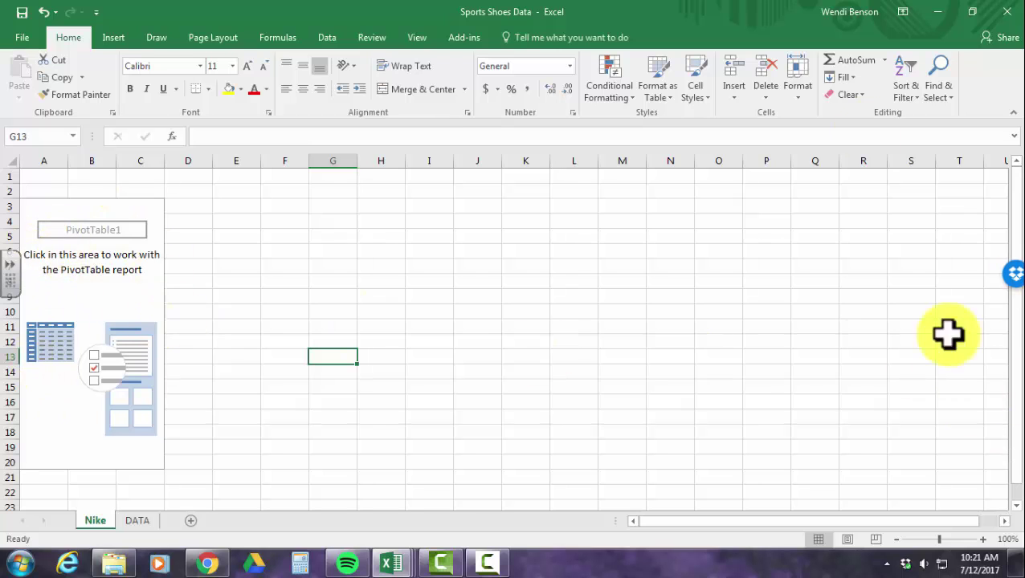
pyautogui.click(92, 309)
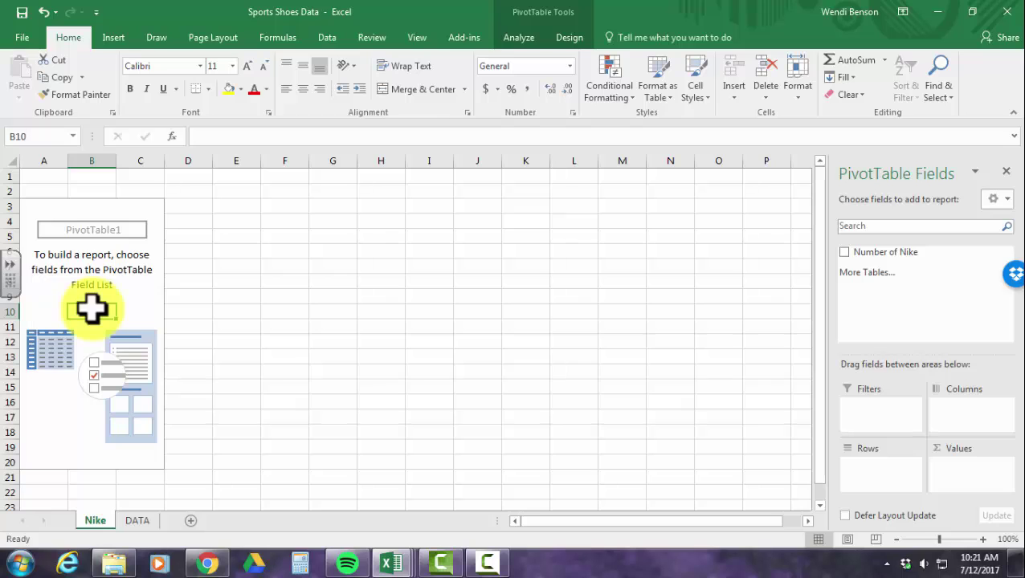
pyautogui.click(569, 37)
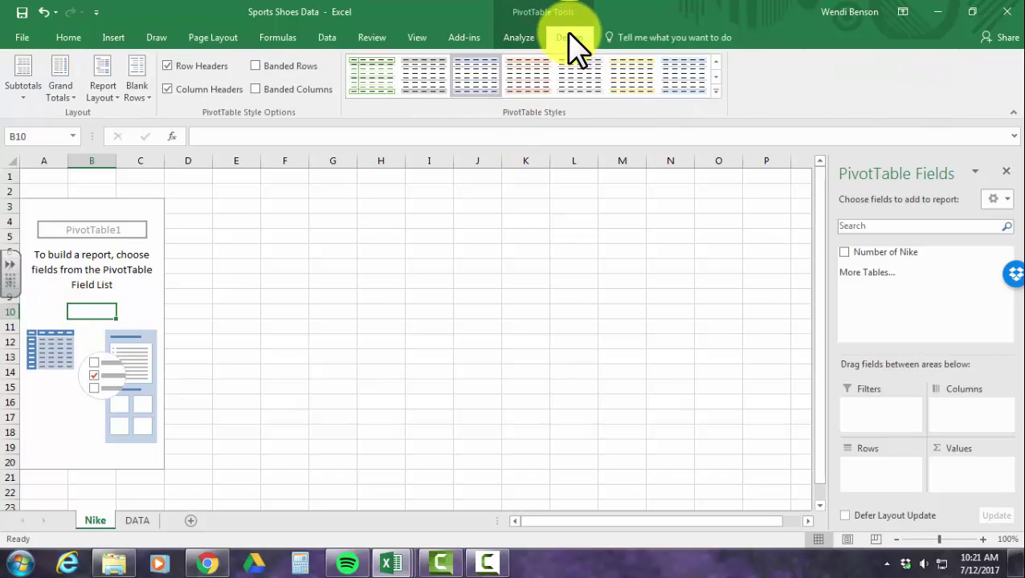
pyautogui.click(506, 42)
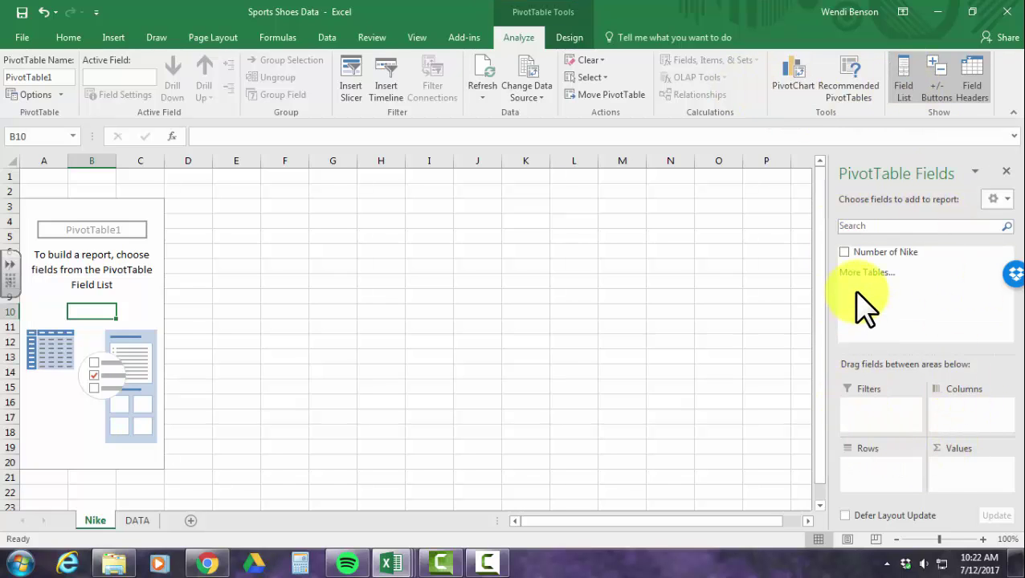
# Widen the PivotTable field list and add Number of Nike to both the rows and the values
pyautogui.moveTo(828, 289); pyautogui.dragTo(743, 292)
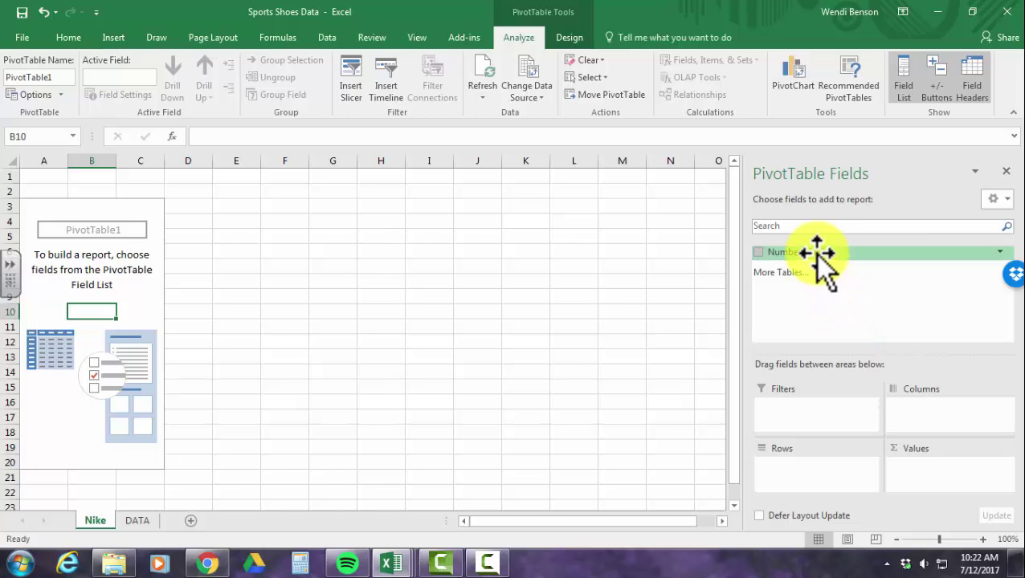
pyautogui.moveTo(815, 254); pyautogui.dragTo(849, 480)
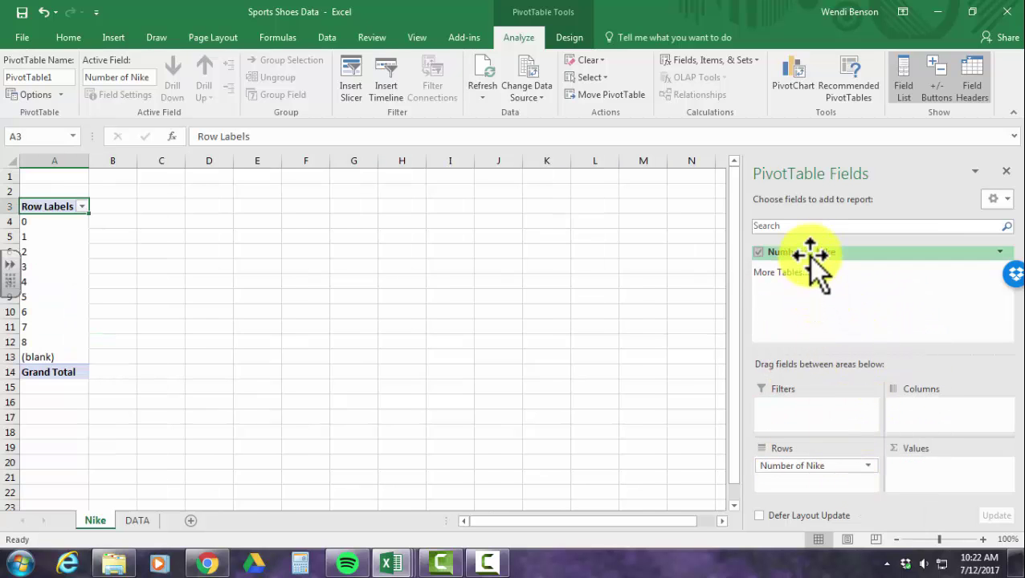
pyautogui.moveTo(808, 254); pyautogui.dragTo(942, 482)
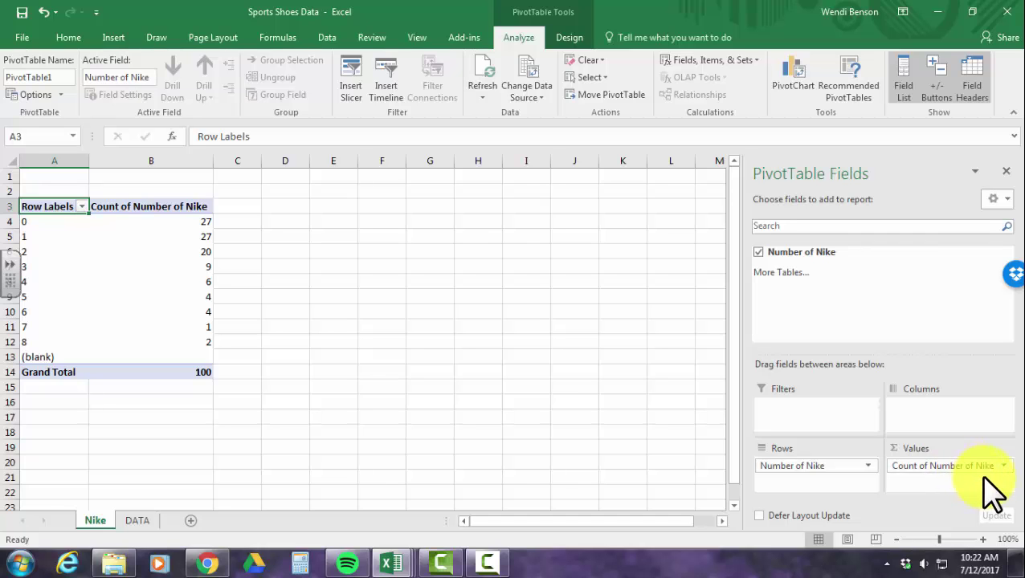
# Confirm Count as the summary calculation for the values, and filter the (blank) item out of the row labels
pyautogui.click(1003, 466)
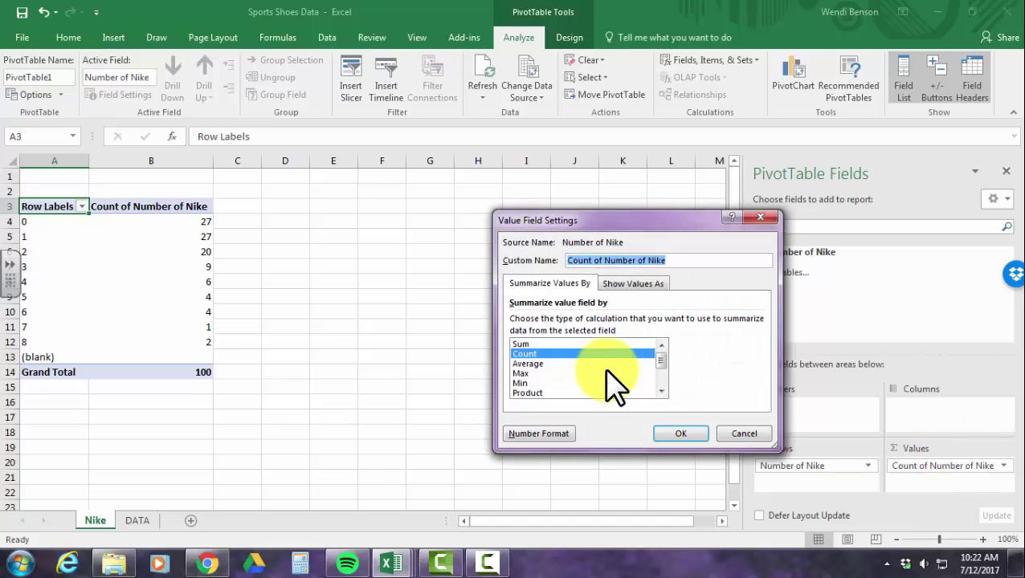
pyautogui.click(690, 434)
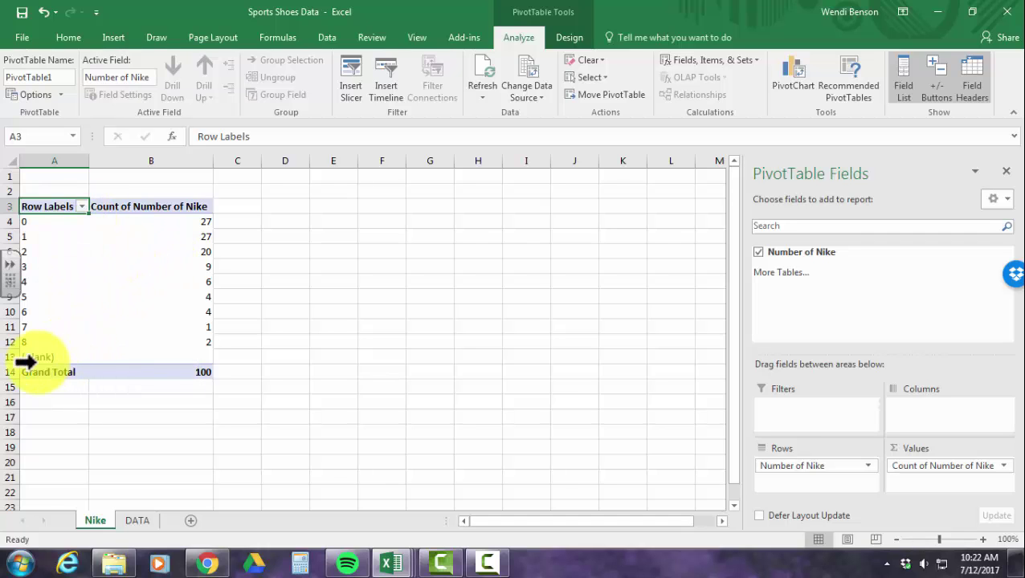
pyautogui.click(82, 207)
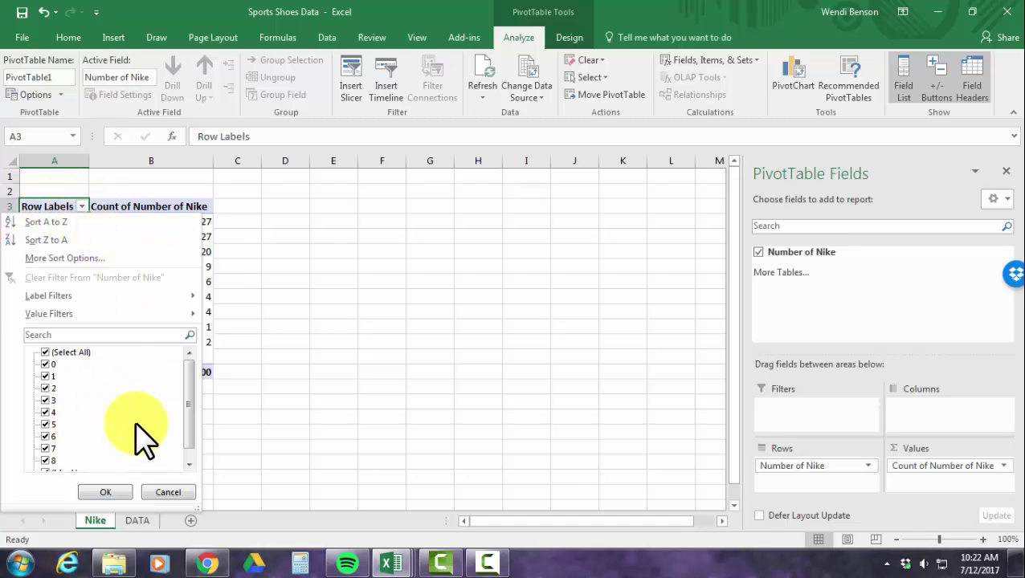
pyautogui.click(48, 462)
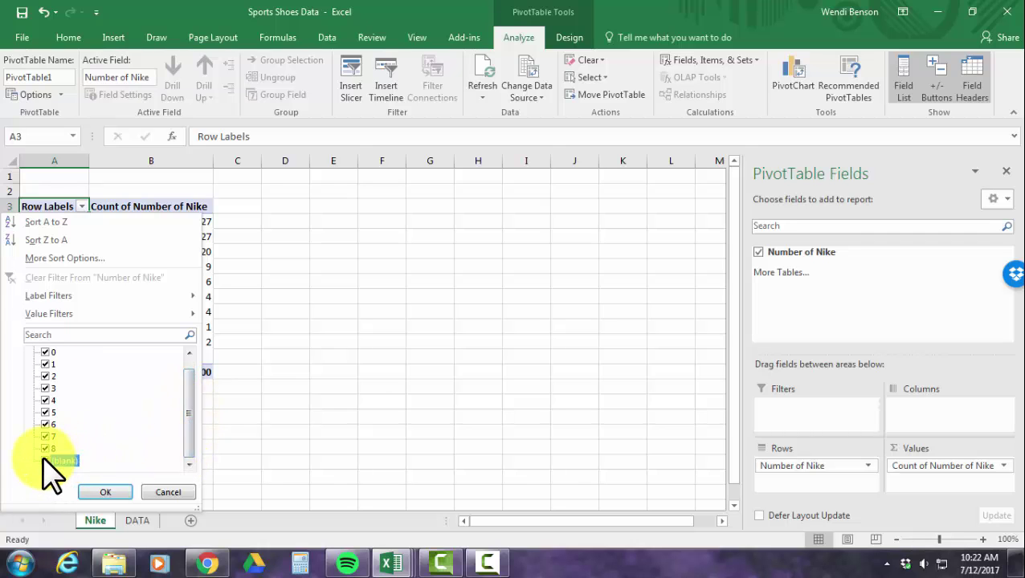
pyautogui.click(105, 492)
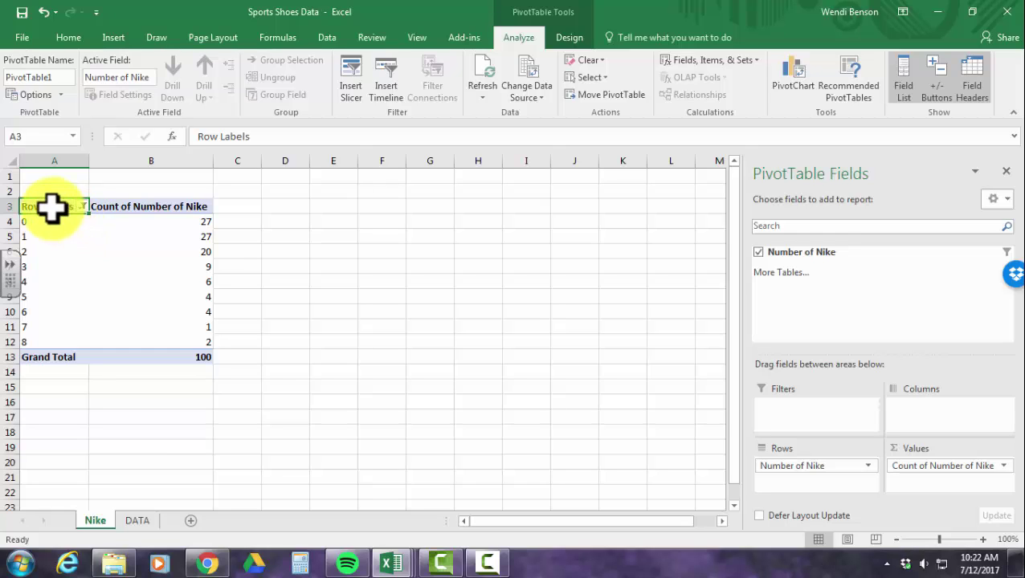
# Rename the PivotTable's row label header as Number of Nike and its count header as Number of Customers
pyautogui.write('Num')
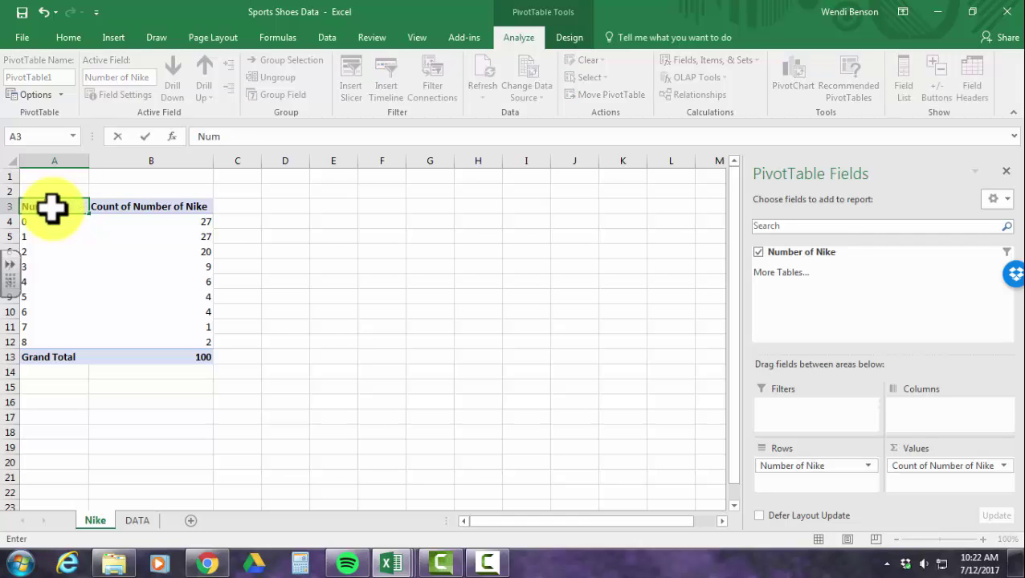
pyautogui.write('ber of Nike')
pyautogui.click(322, 298)
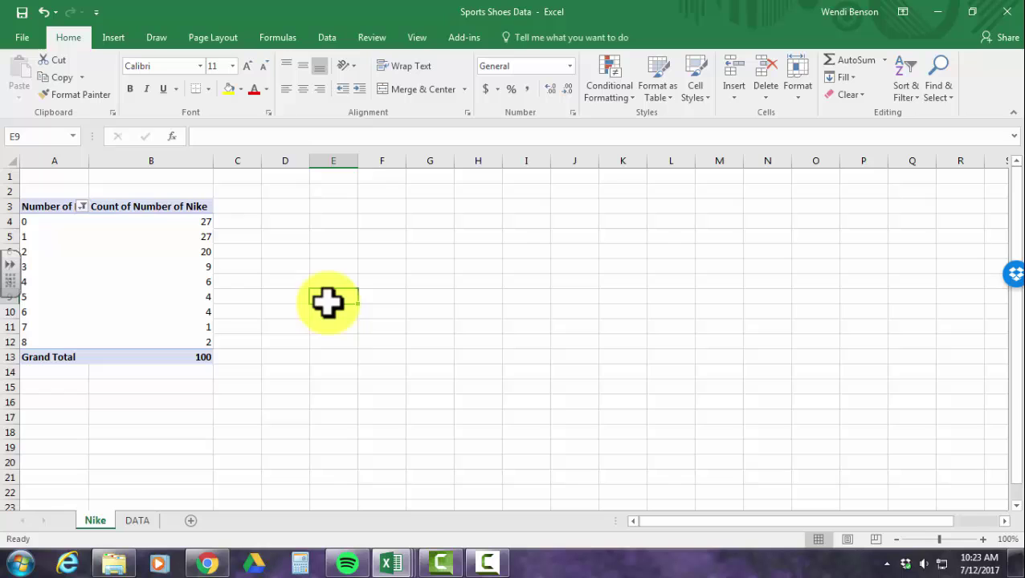
pyautogui.click(158, 206)
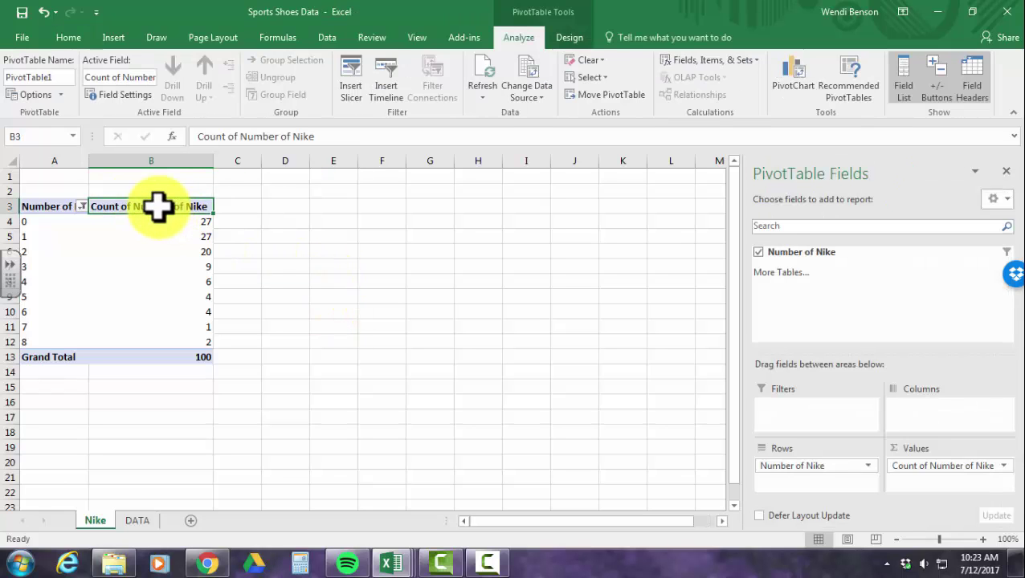
pyautogui.write('Number')
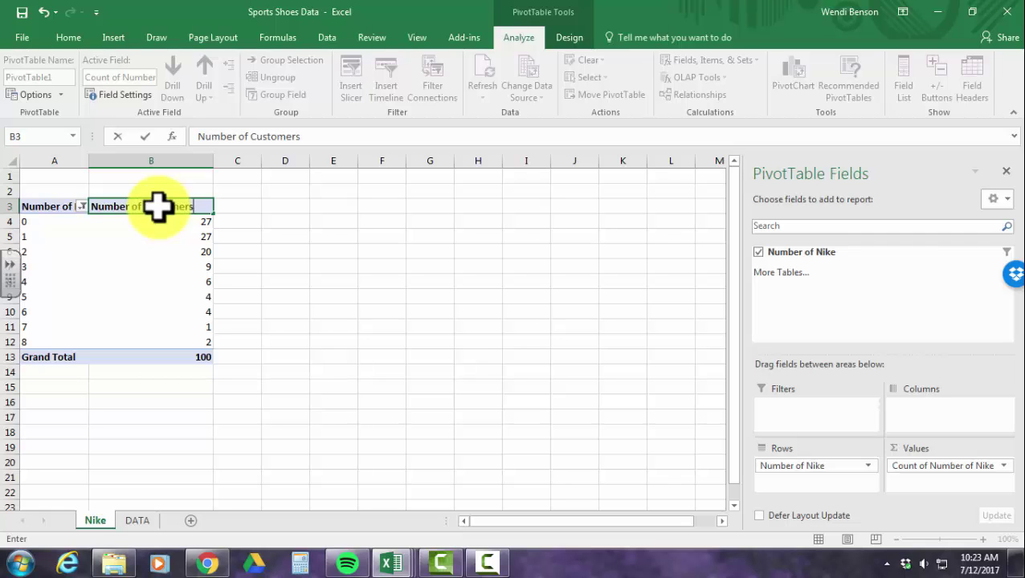
pyautogui.write(' of Customers')
pyautogui.click(422, 282)
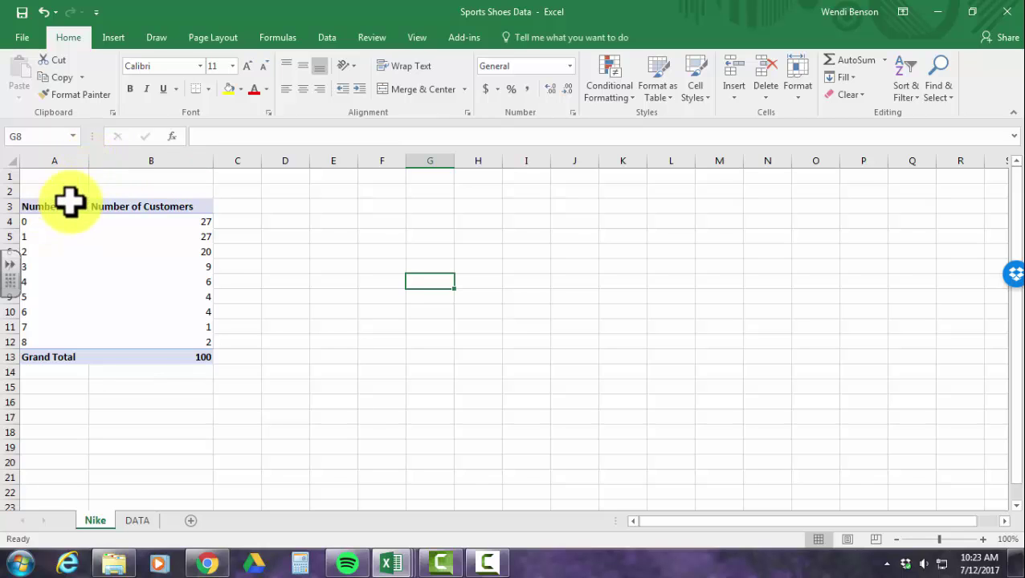
# Fit column A's width to its contents and center the text in columns A and B
pyautogui.doubleClick(88, 161)
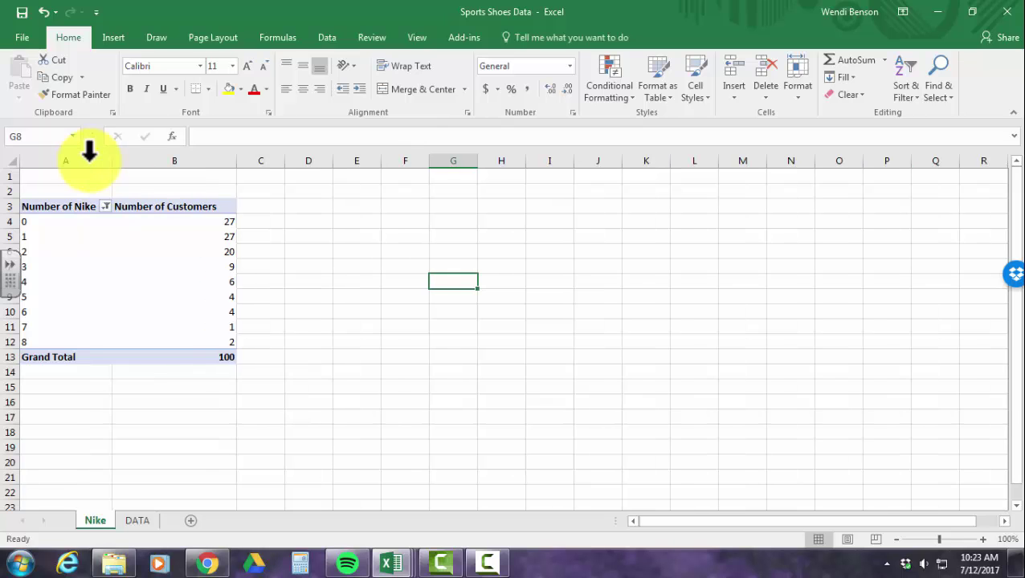
pyautogui.moveTo(10, 288); pyautogui.dragTo(6, 499)
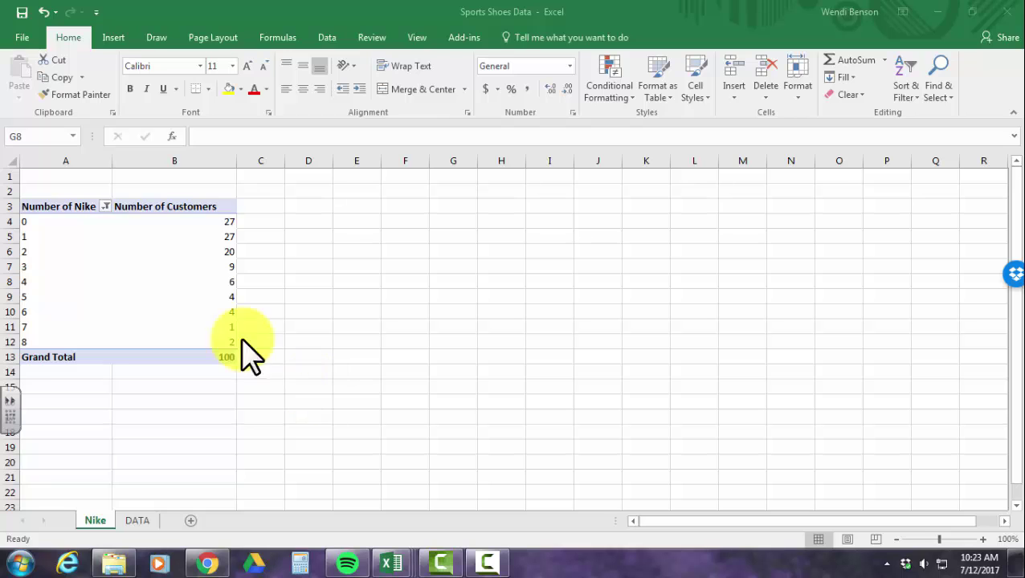
pyautogui.moveTo(70, 153); pyautogui.dragTo(133, 160)
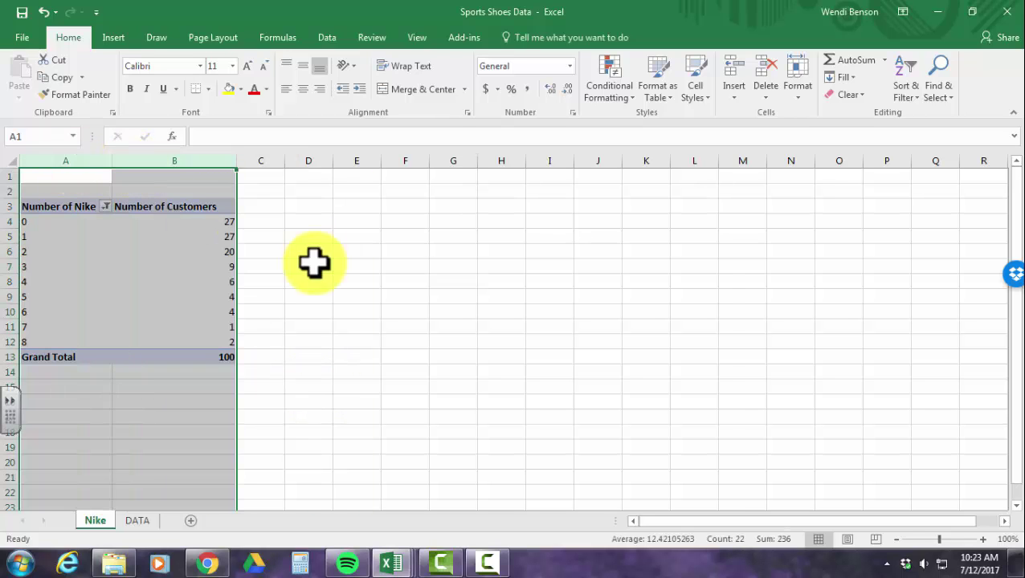
pyautogui.click(304, 88)
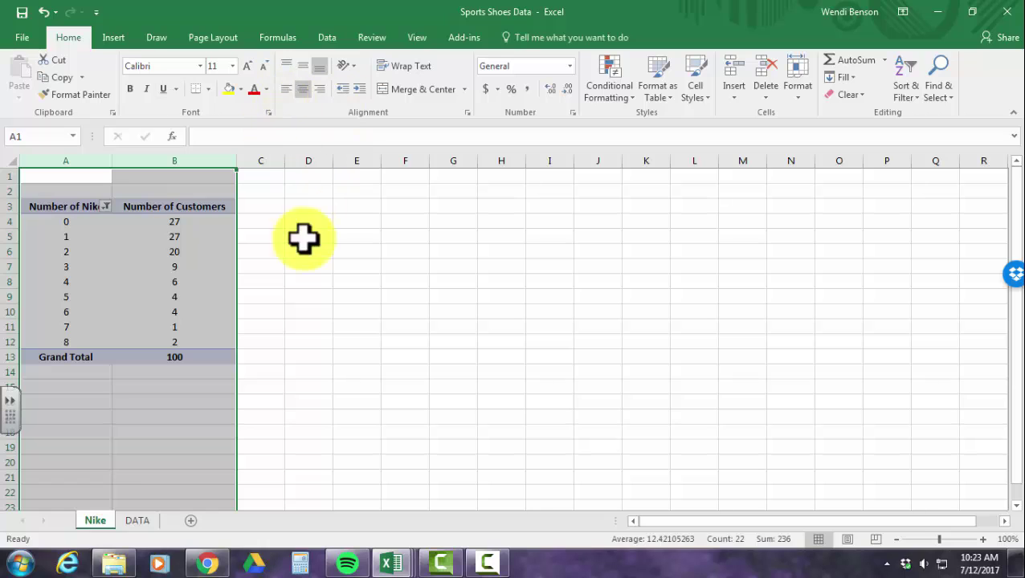
pyautogui.click(318, 282)
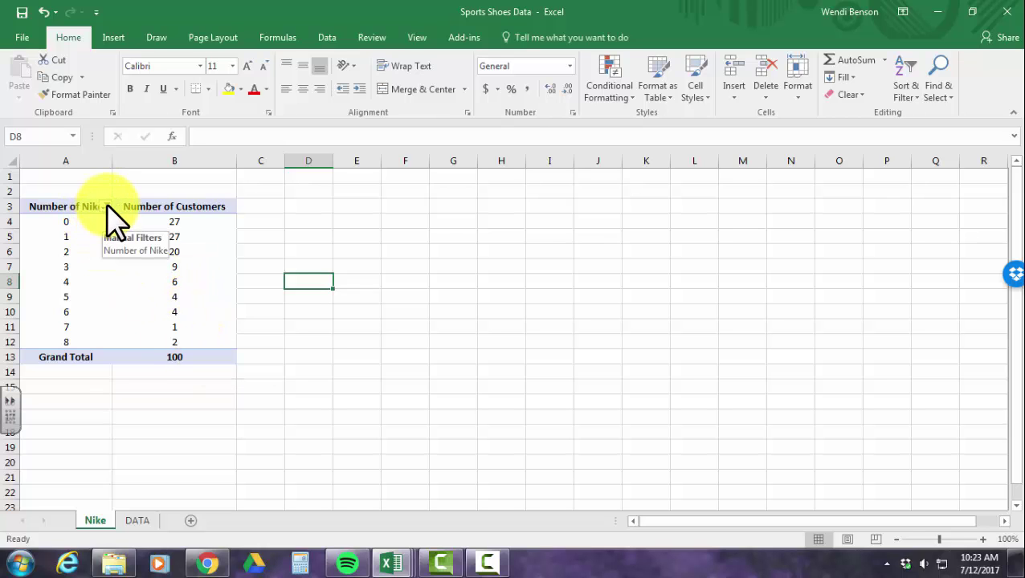
# Insert a Clustered Column PivotChart from the PivotTable and place it beside the table over columns C to J
pyautogui.moveTo(51, 210); pyautogui.dragTo(174, 241)
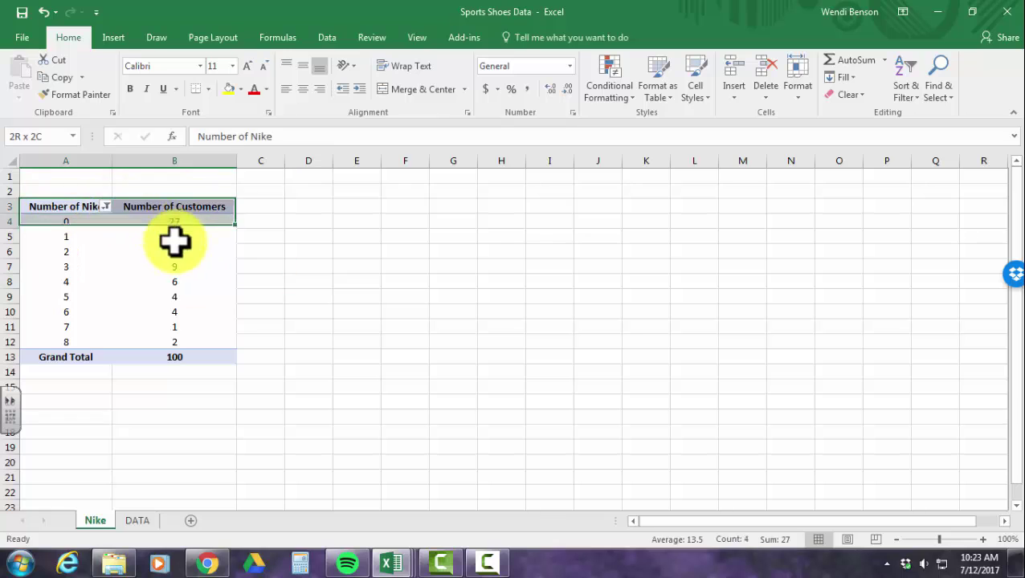
pyautogui.click(225, 251)
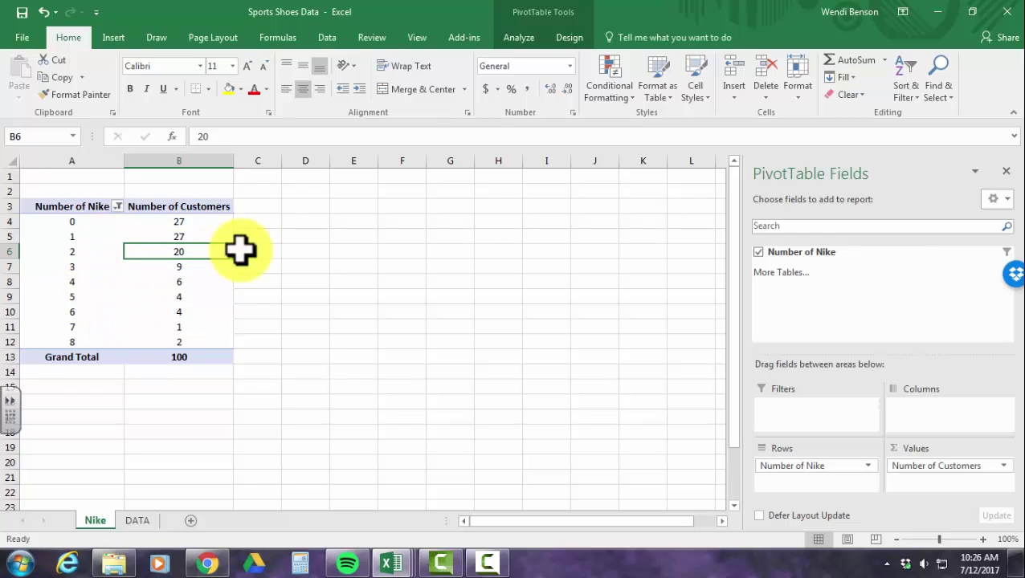
pyautogui.click(518, 39)
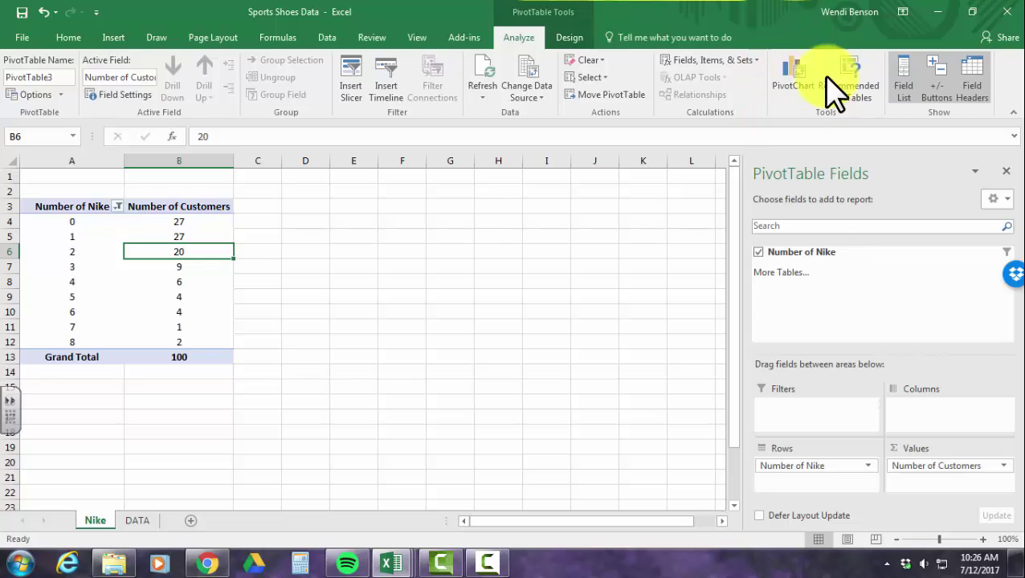
pyautogui.click(784, 90)
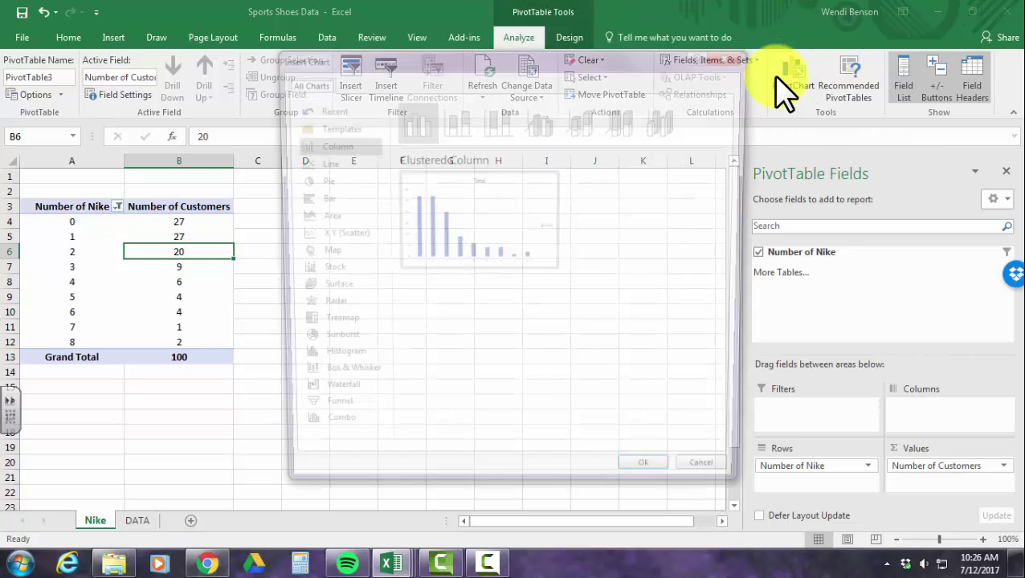
pyautogui.moveTo(358, 197)
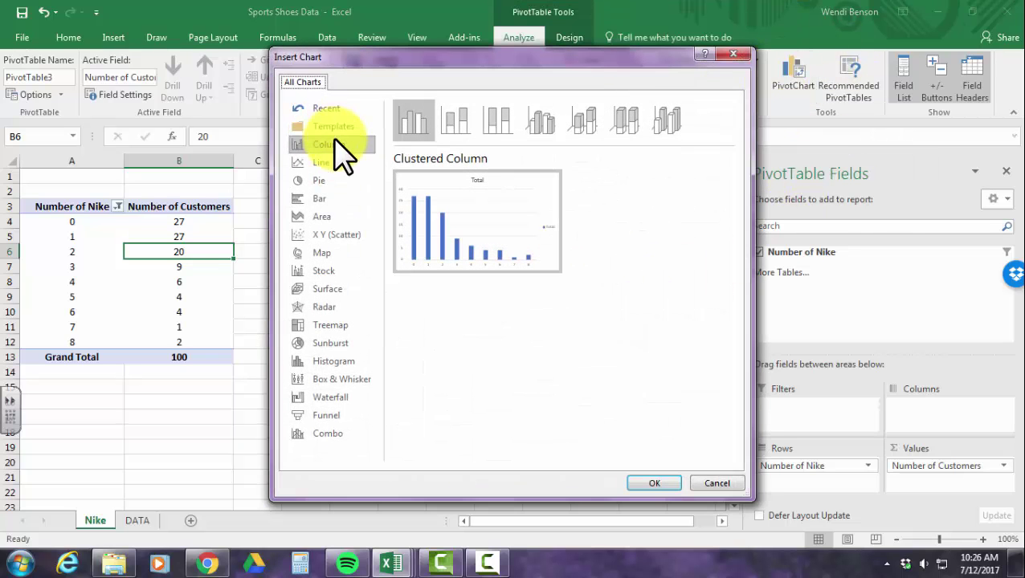
pyautogui.click(654, 482)
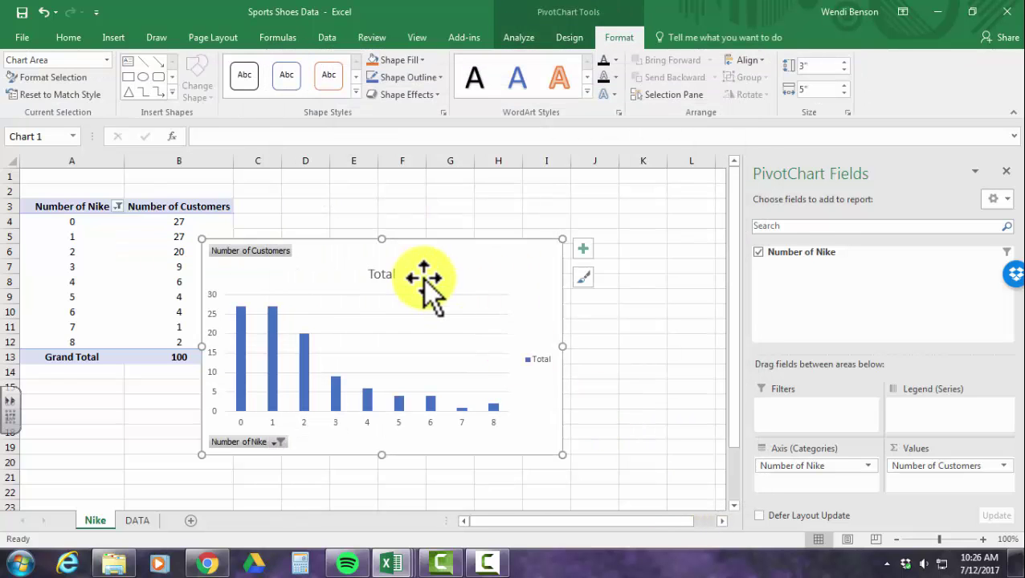
pyautogui.moveTo(423, 278); pyautogui.dragTo(466, 218)
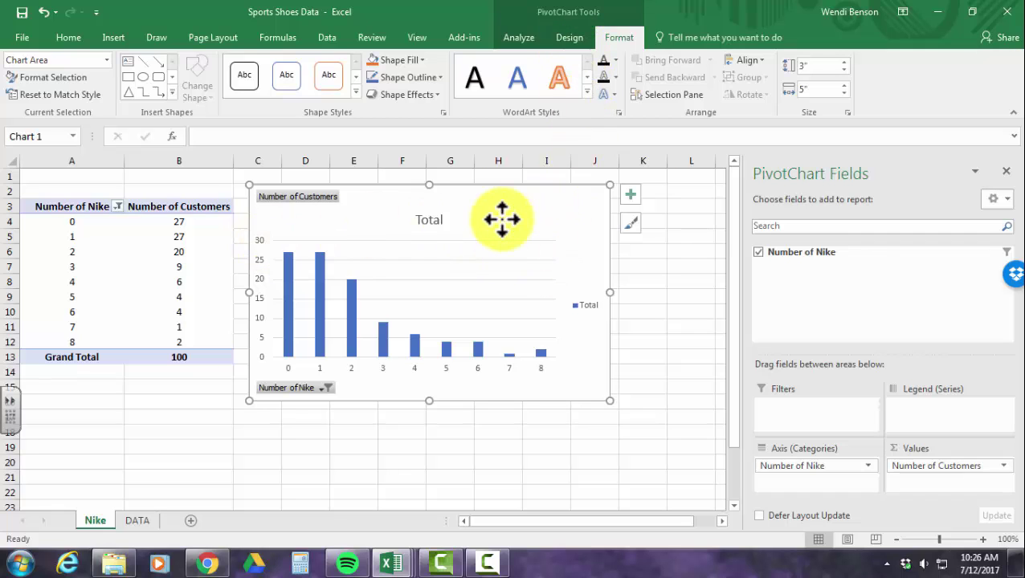
# Apply the histogram-style quick layout with touching bars and both axis titles to the PivotChart
pyautogui.click(564, 37)
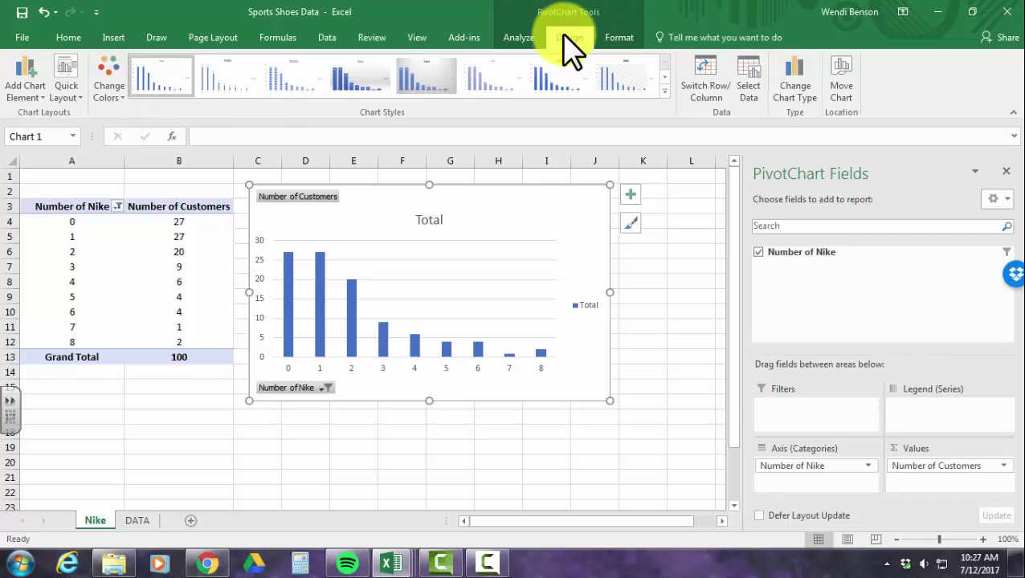
pyautogui.click(67, 89)
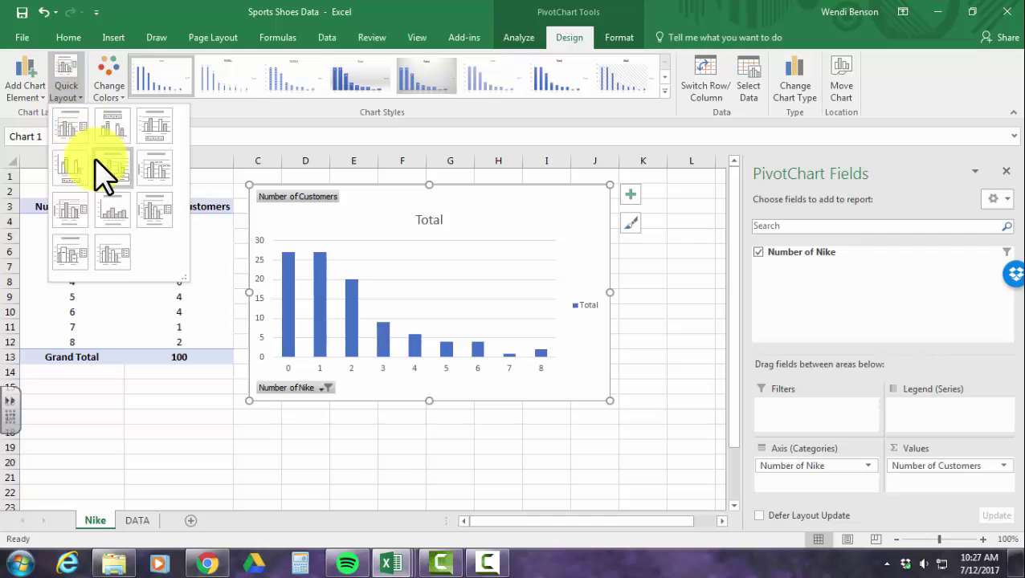
pyautogui.click(112, 214)
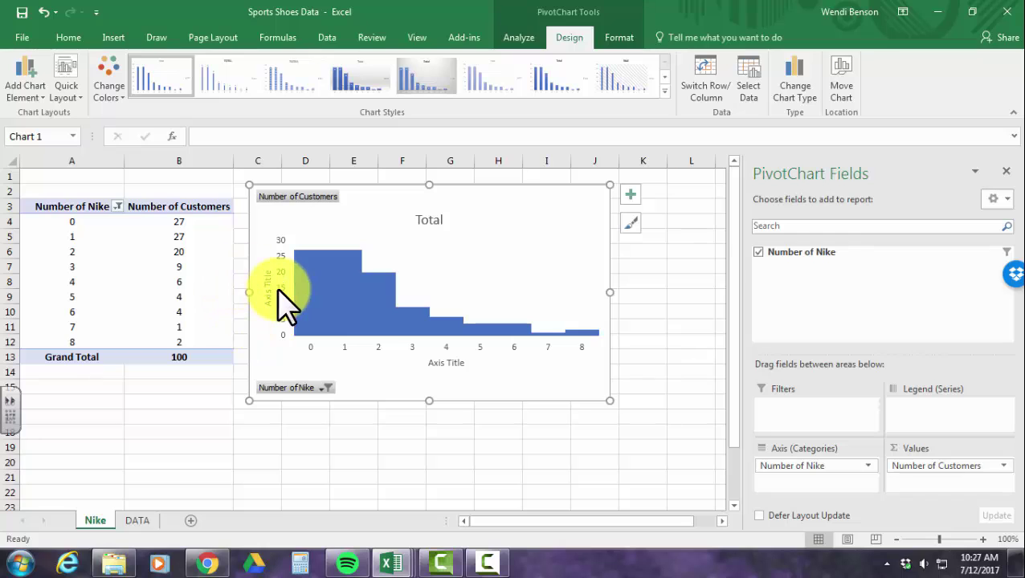
# Try switching the chart's primary horizontal and vertical axis titles off and back on
pyautogui.click(26, 95)
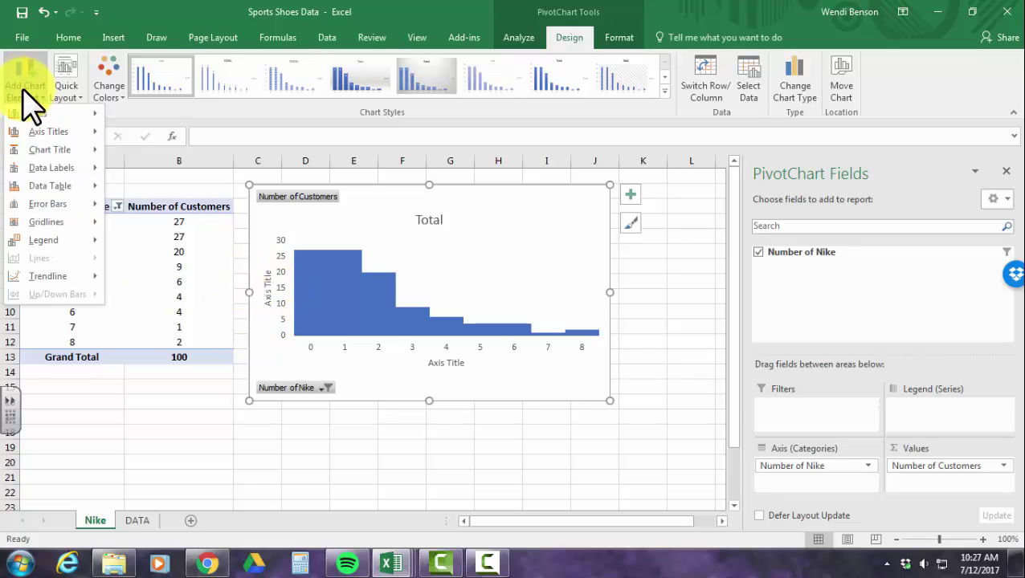
pyautogui.moveTo(29, 133)
pyautogui.click(187, 140)
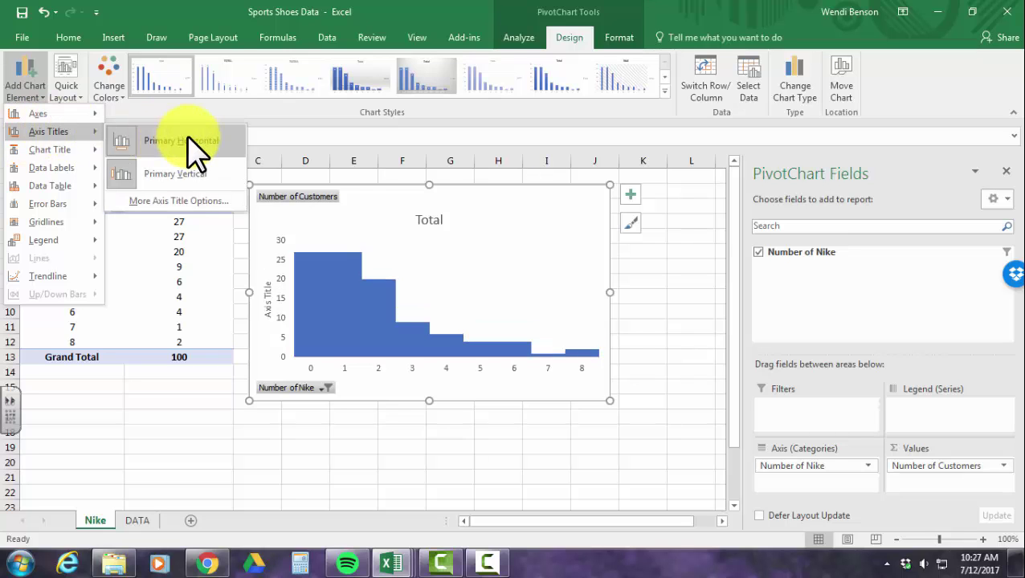
pyautogui.click(182, 174)
pyautogui.click(182, 177)
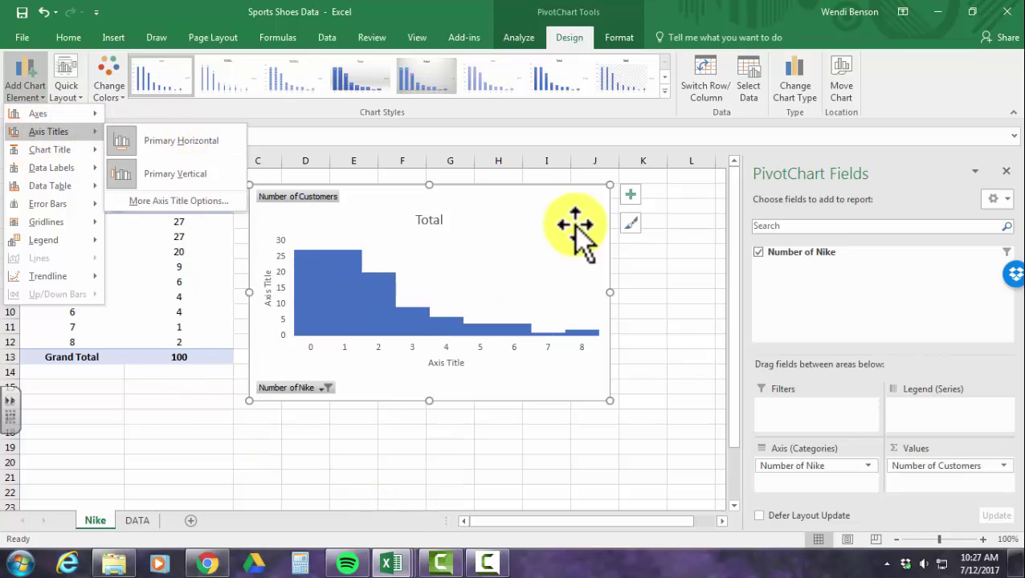
# Delete the chart title and set the horizontal axis title to Number of Nike
pyautogui.click(423, 223)
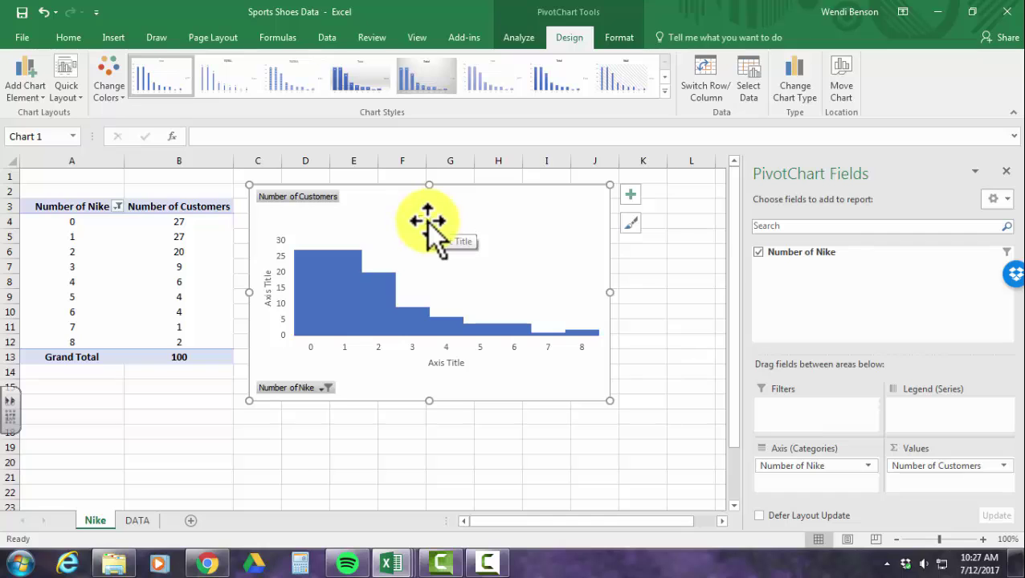
pyautogui.click(429, 221)
pyautogui.press('Delete')
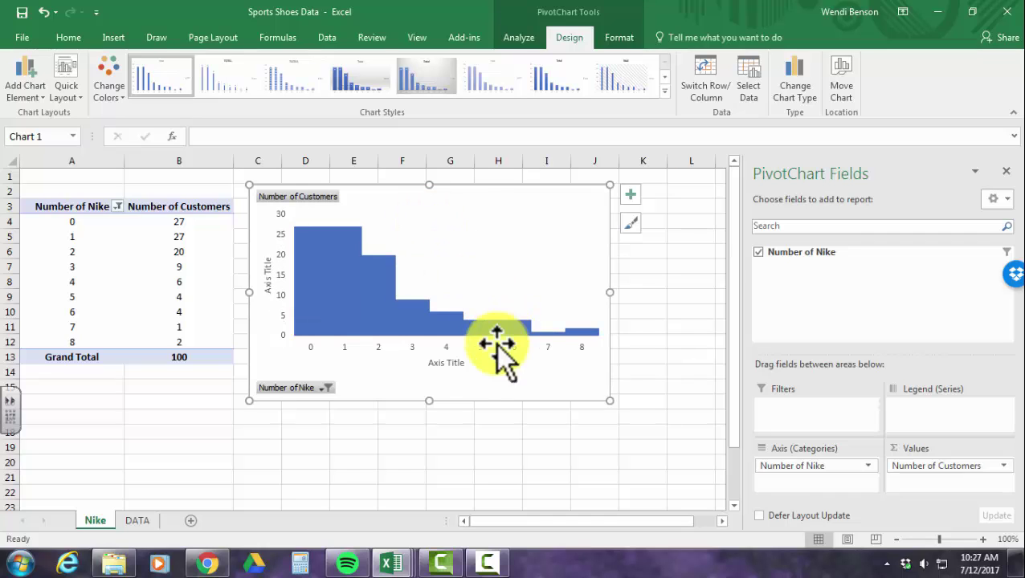
pyautogui.click(445, 363)
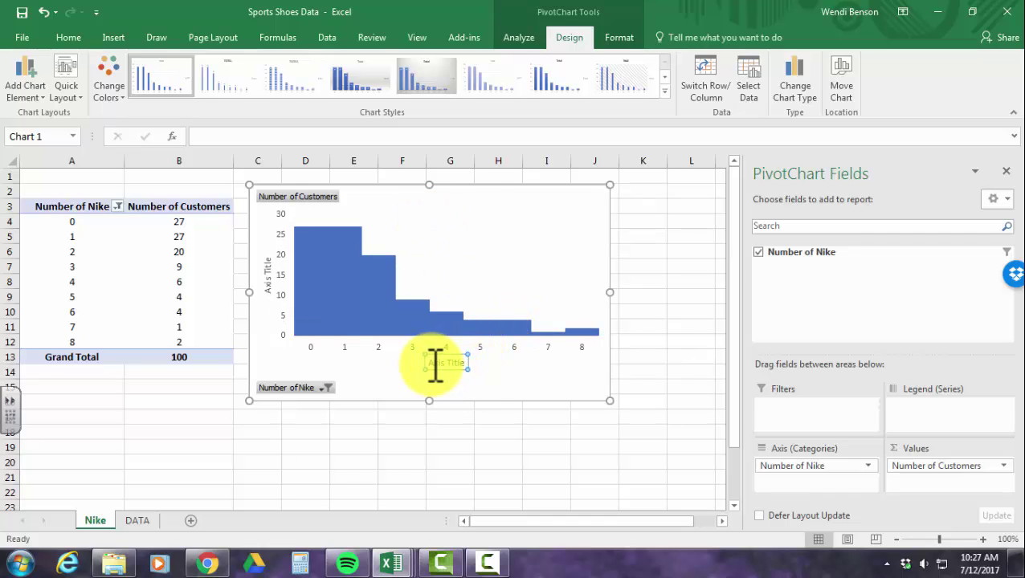
pyautogui.tripleClick(462, 363)
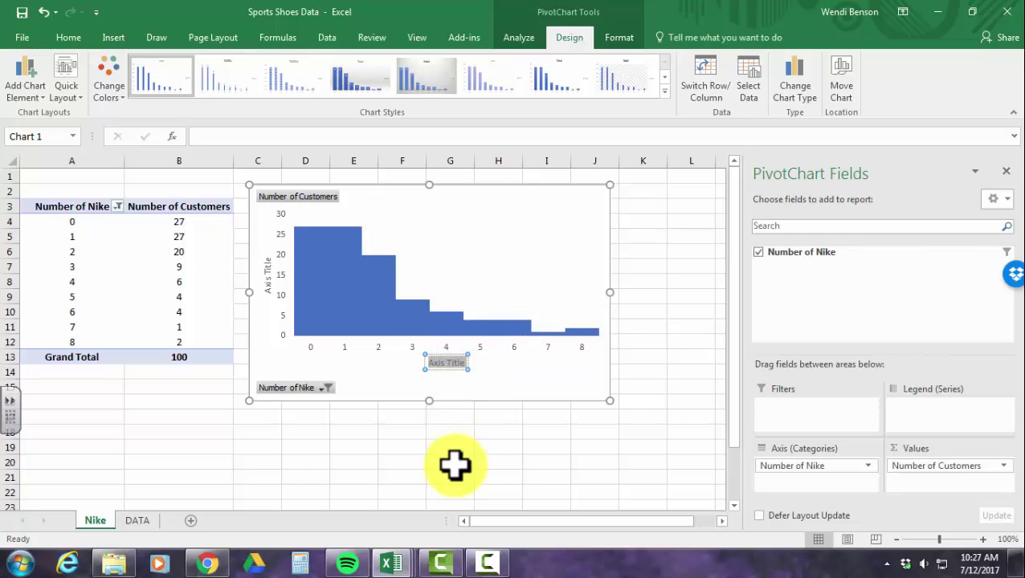
pyautogui.write('Numbe')
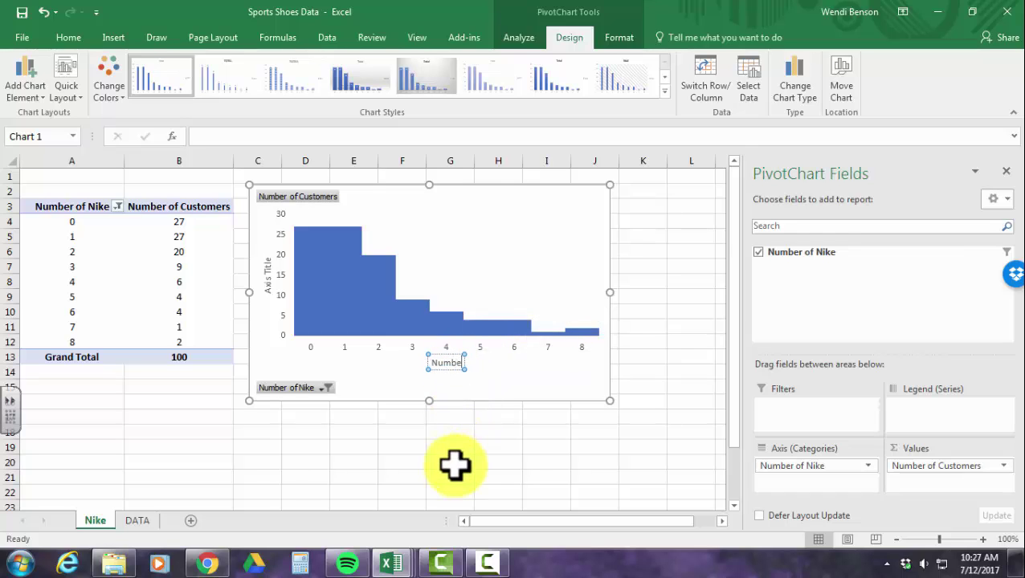
pyautogui.write('r of Nike')
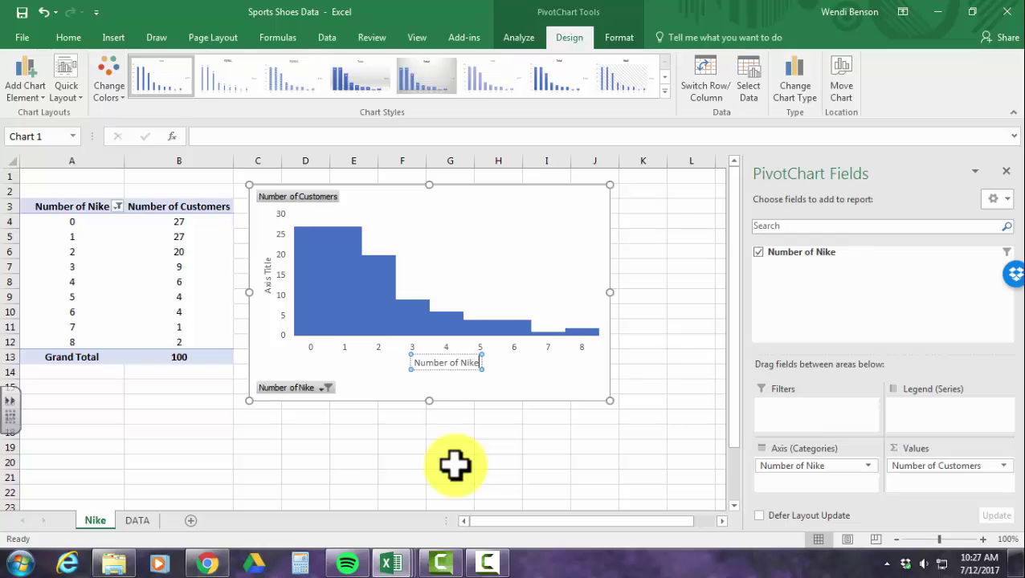
# Set the chart's vertical axis title to Number of Customers
pyautogui.click(265, 257)
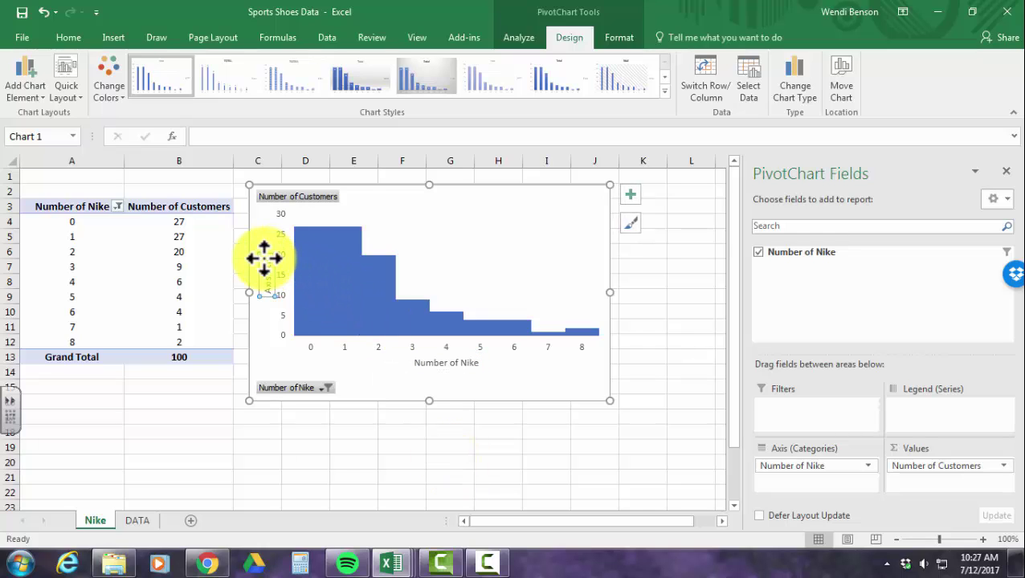
pyautogui.click(264, 259)
pyautogui.moveTo(267, 261); pyautogui.dragTo(266, 286)
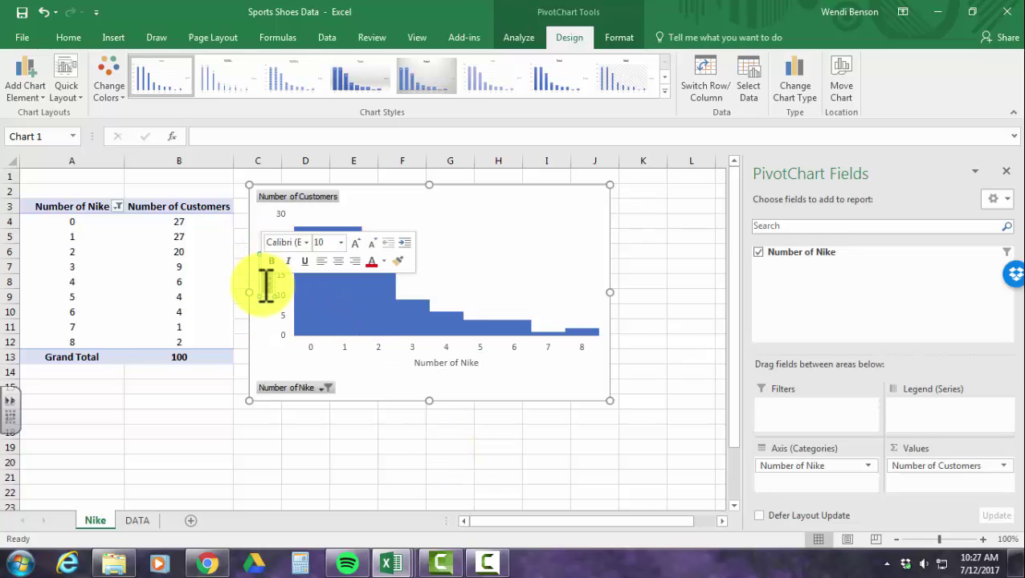
pyautogui.press('BackSpace')
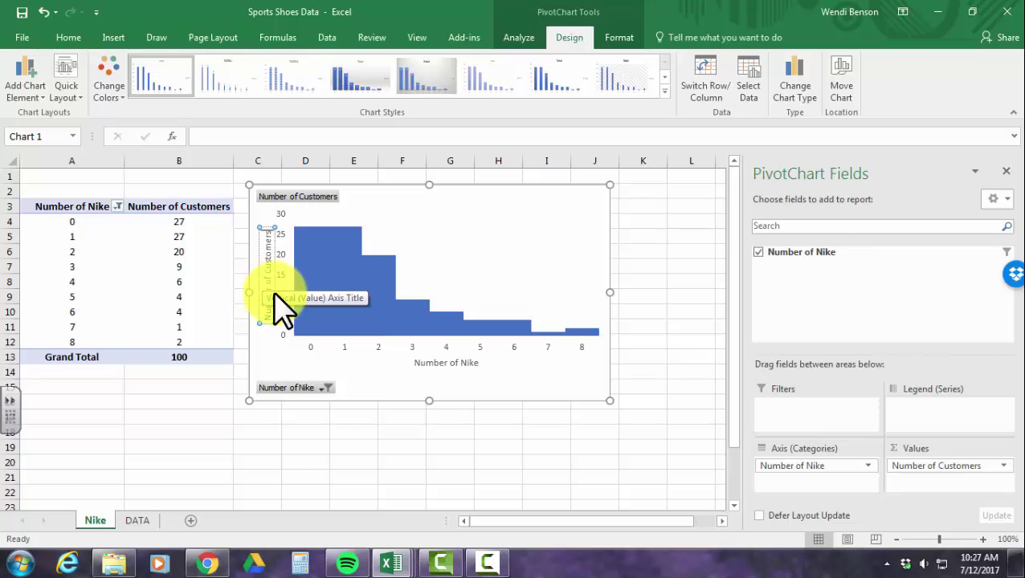
pyautogui.click(553, 432)
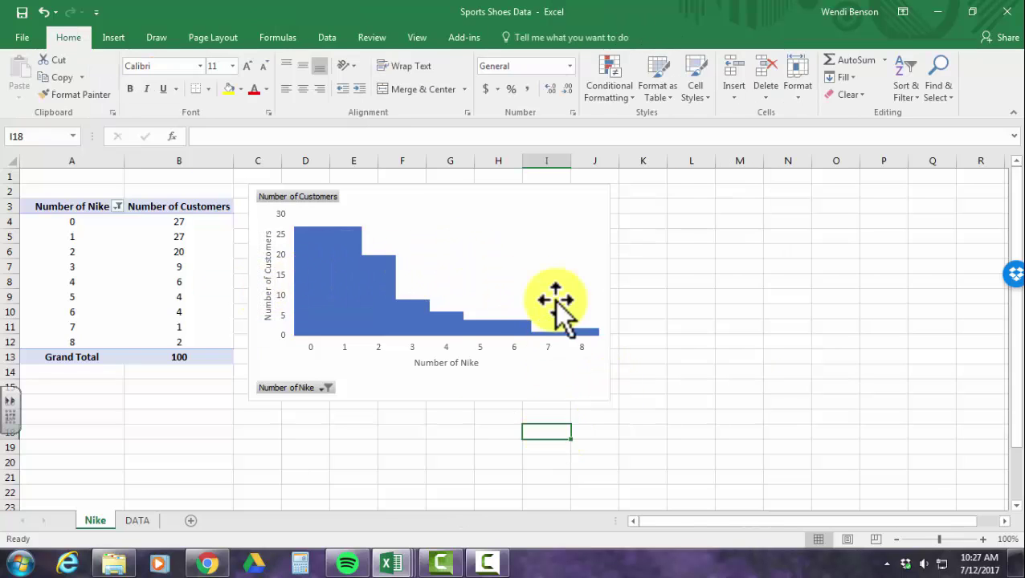
pyautogui.click(542, 277)
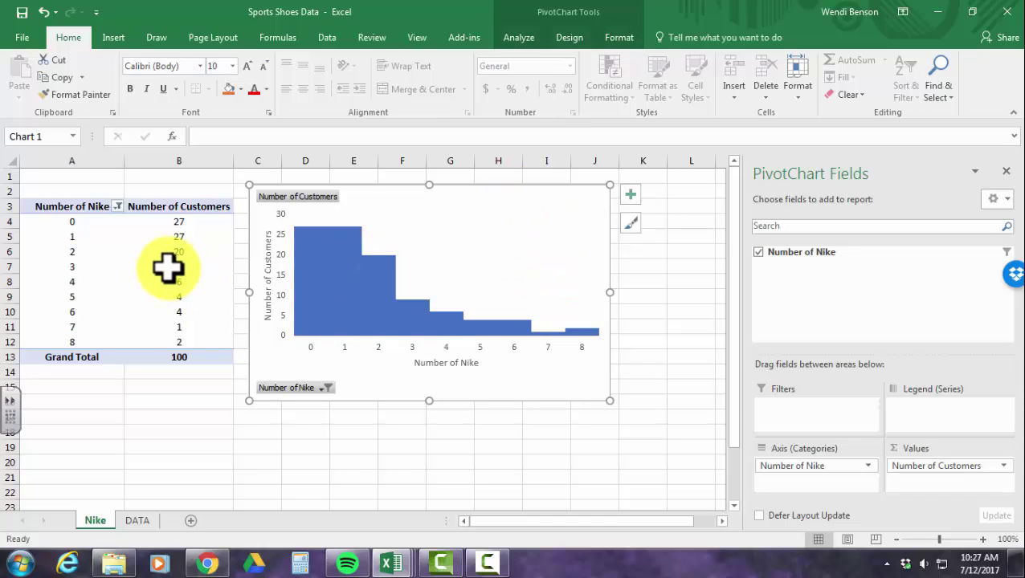
pyautogui.moveTo(342, 283)
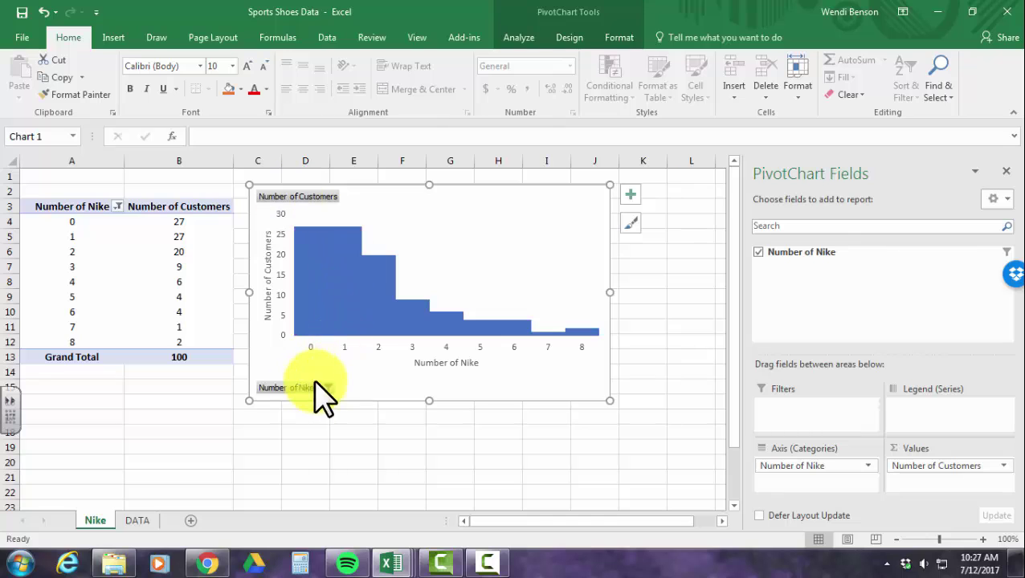
pyautogui.click(572, 39)
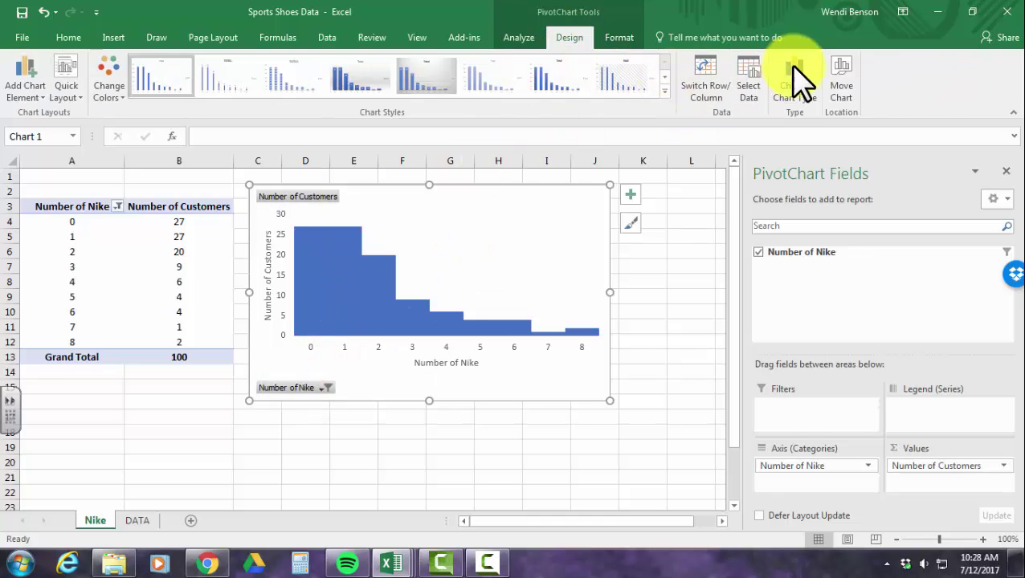
pyautogui.click(113, 81)
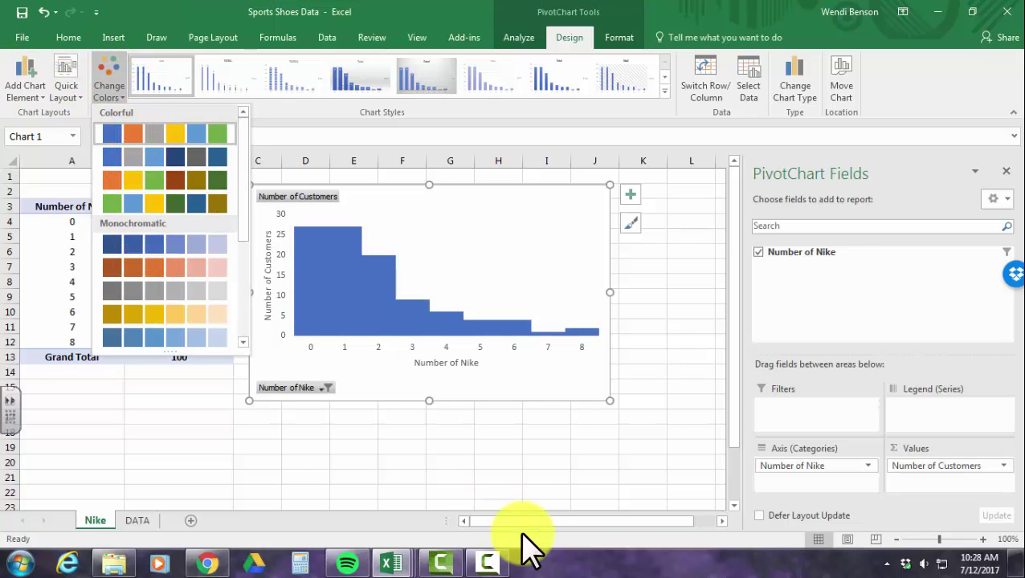
pyautogui.click(522, 484)
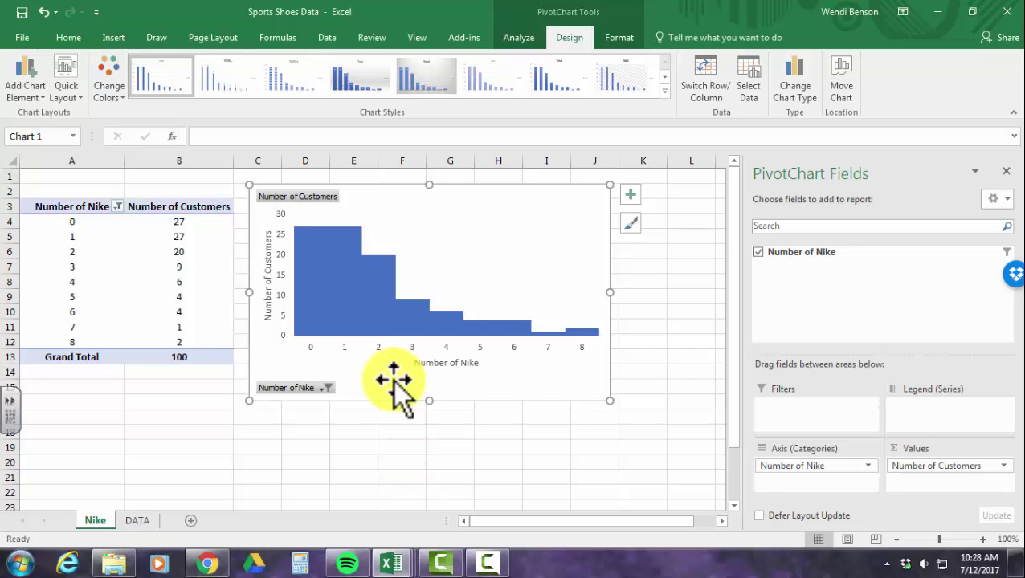
# Copy the whole PivotTable in A3:B13 and paste the copy below it, starting at cell A17
pyautogui.moveTo(69, 205); pyautogui.dragTo(193, 353)
pyautogui.hotkey('ctrl', 'c')
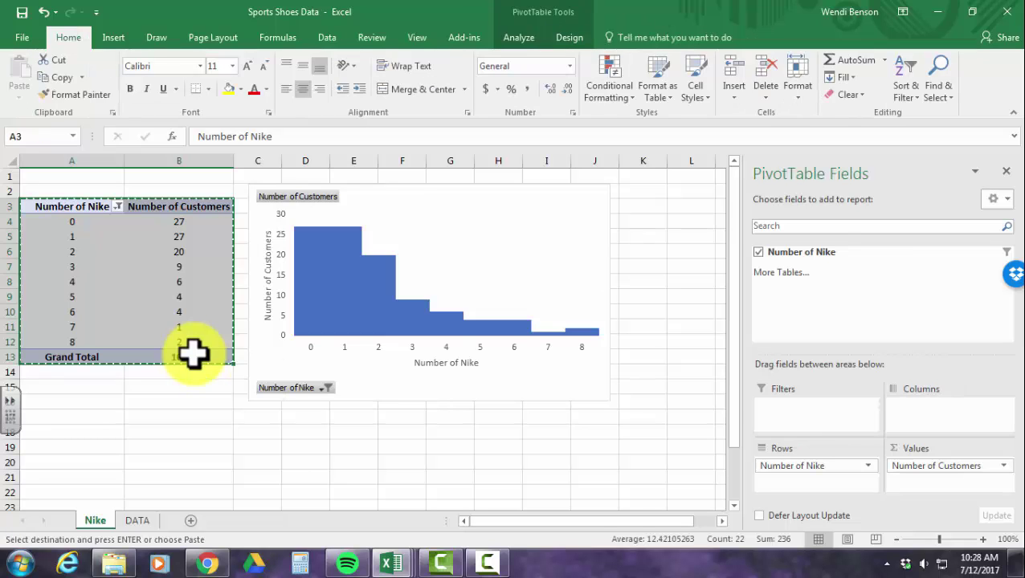
pyautogui.click(50, 418)
pyautogui.hotkey('ctrl', 'v')
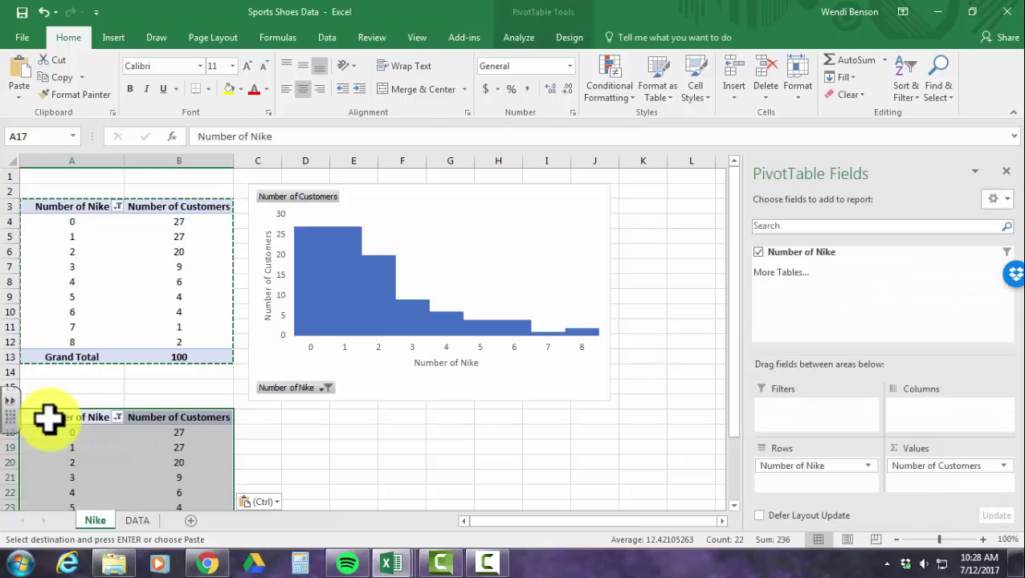
# Add the Number of Nike field two more times to the values of the copied PivotTable
pyautogui.scroll(-3, 48, 418)
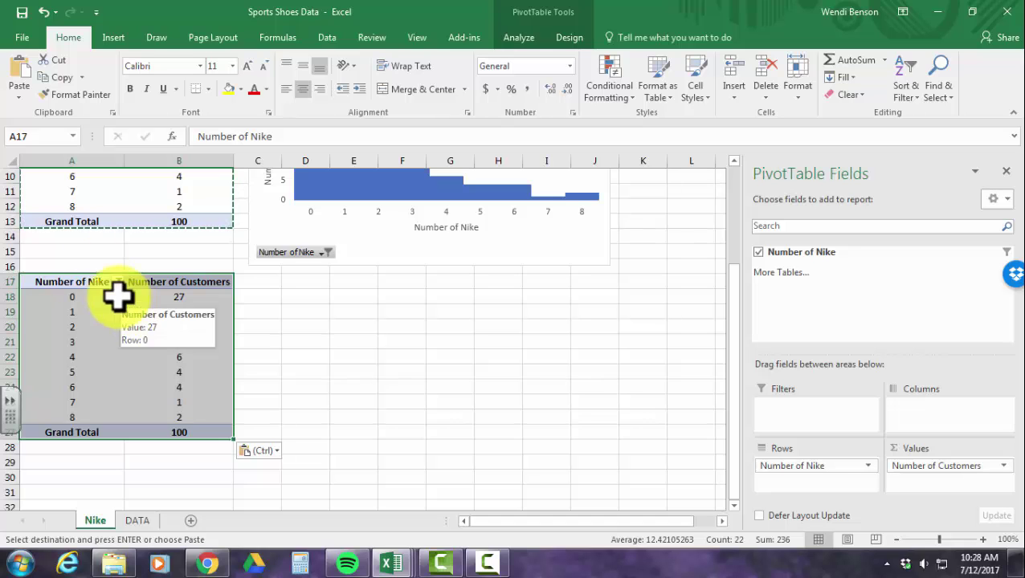
pyautogui.click(179, 313)
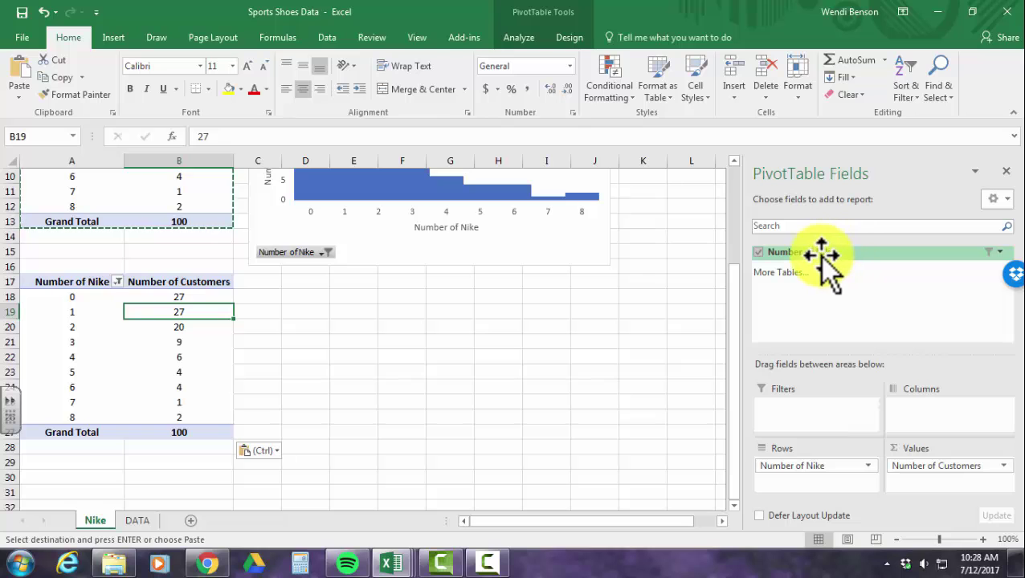
pyautogui.moveTo(821, 252); pyautogui.dragTo(962, 462)
pyautogui.moveTo(801, 253); pyautogui.dragTo(944, 489)
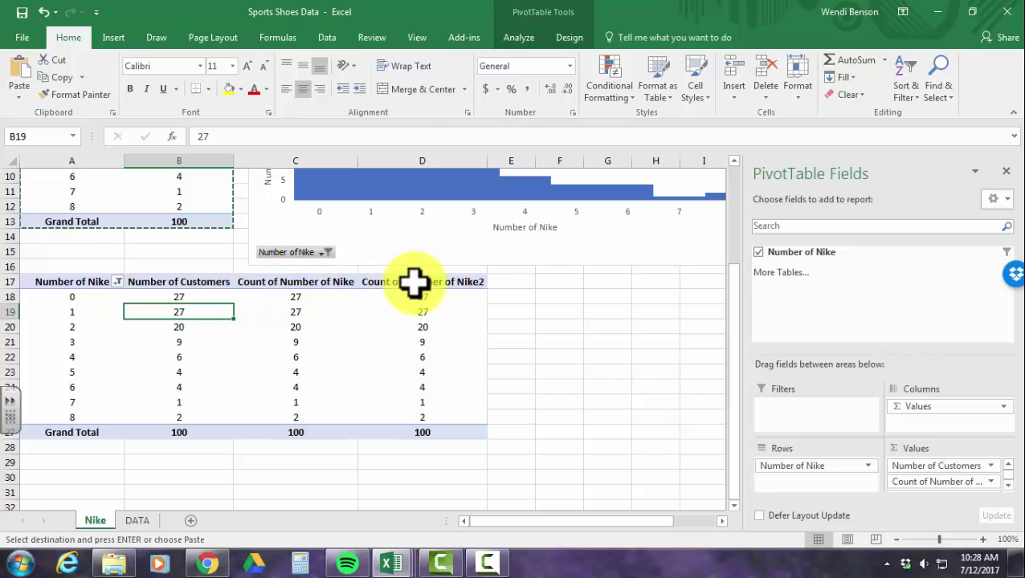
# Rename the value header in C17 of the copied PivotTable to Relative Number of Customers
pyautogui.click(279, 281)
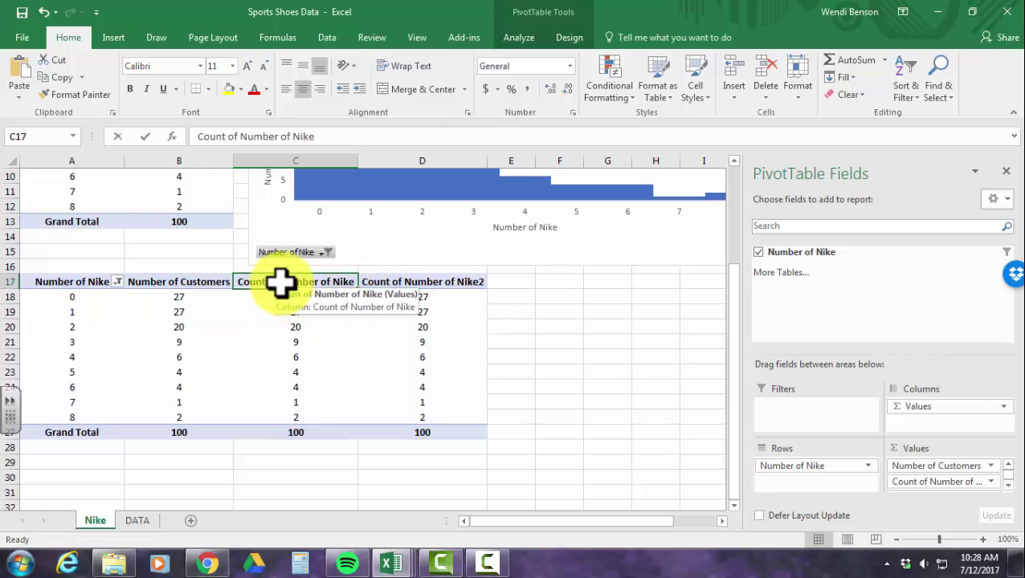
pyautogui.write('Relative Number of')
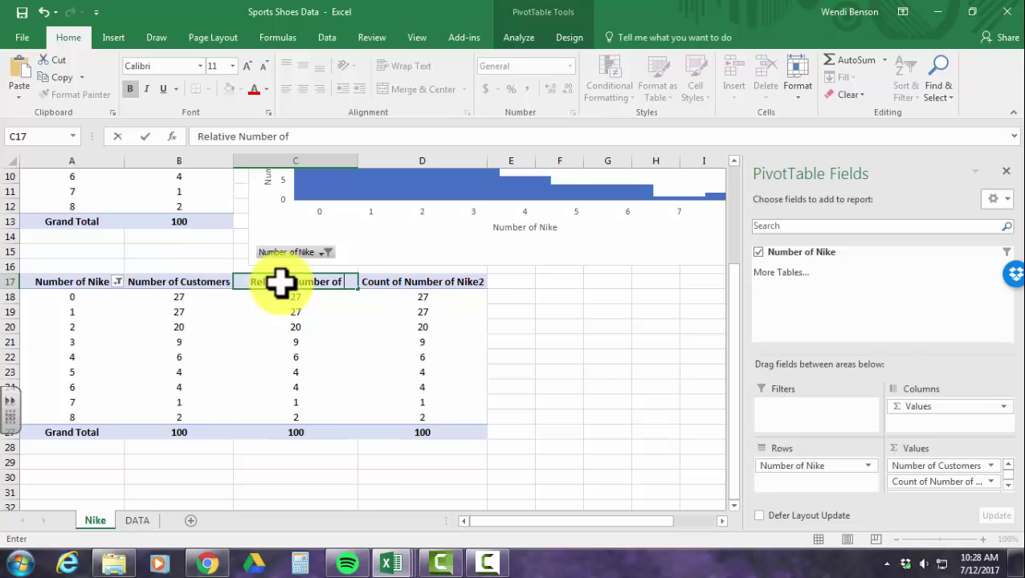
pyautogui.write(' Customers')
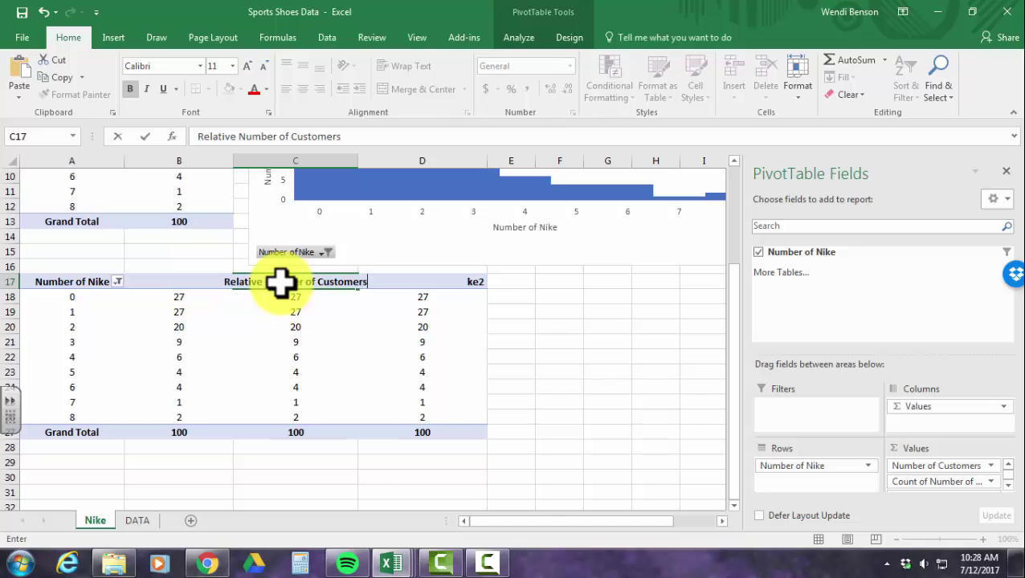
pyautogui.click(423, 291)
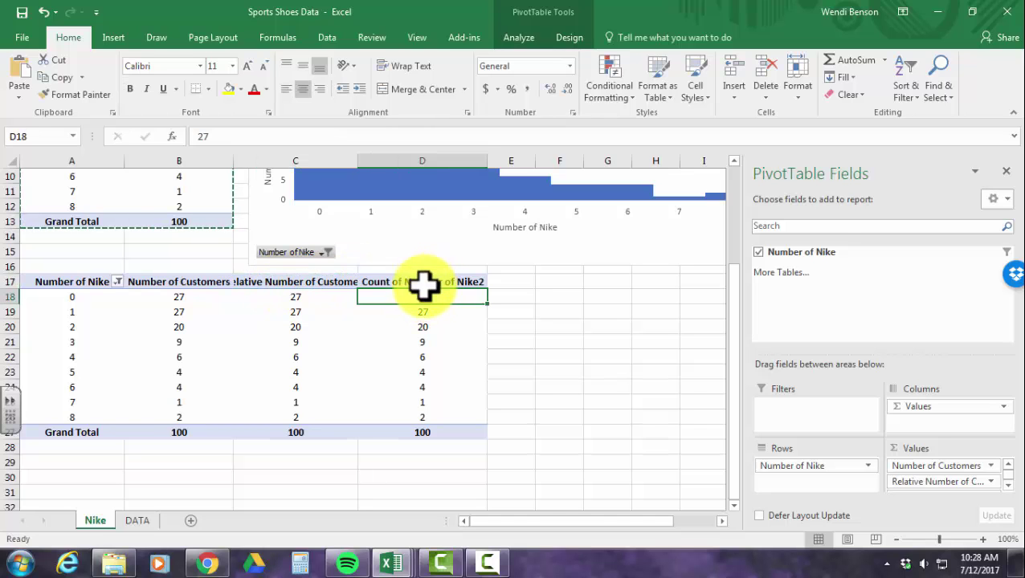
# Rename the value header in D17 to Cumulative Relative Number of Customers and widen columns C and D to fit their headers
pyautogui.click(423, 281)
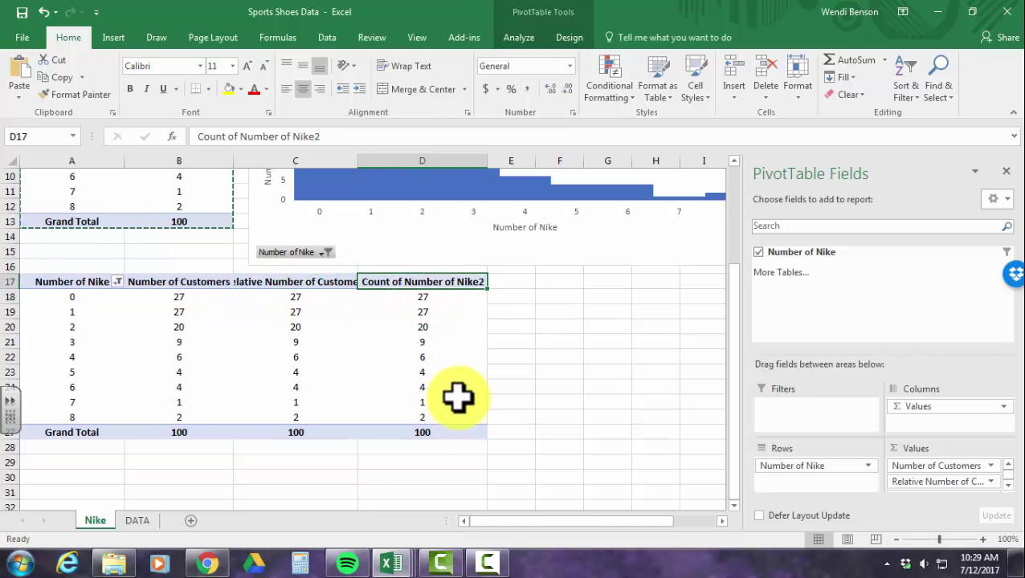
pyautogui.write('Cumulative Relative N')
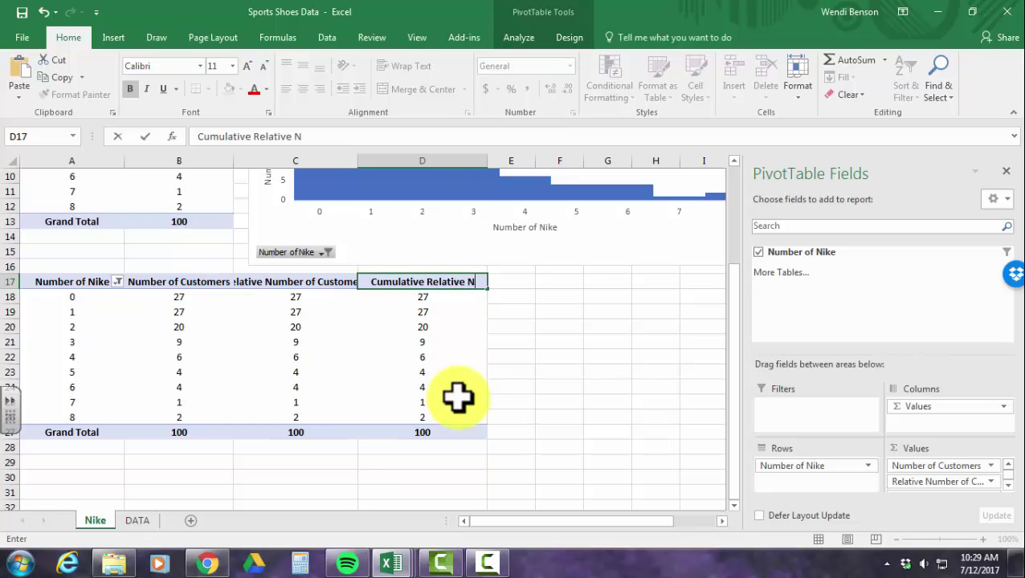
pyautogui.write('umber of Cu')
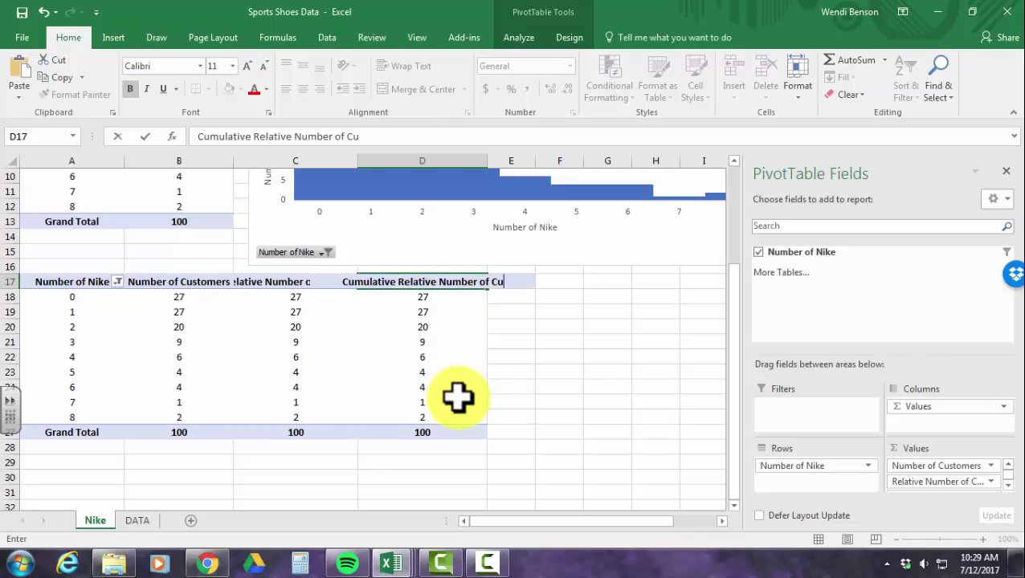
pyautogui.write('stomers')
pyautogui.press('Return')
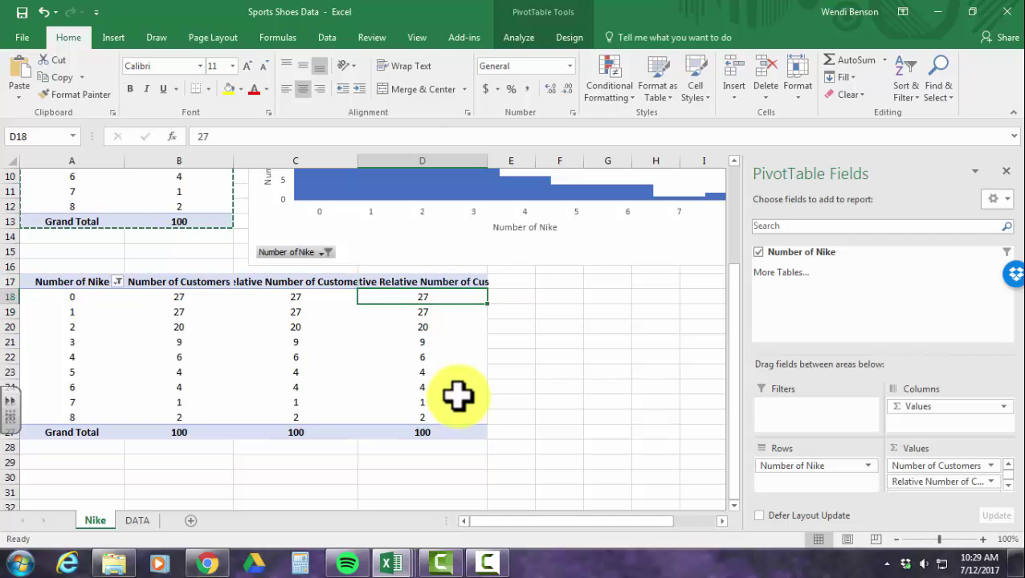
pyautogui.moveTo(358, 159); pyautogui.dragTo(385, 161)
pyautogui.moveTo(515, 160); pyautogui.dragTo(594, 161)
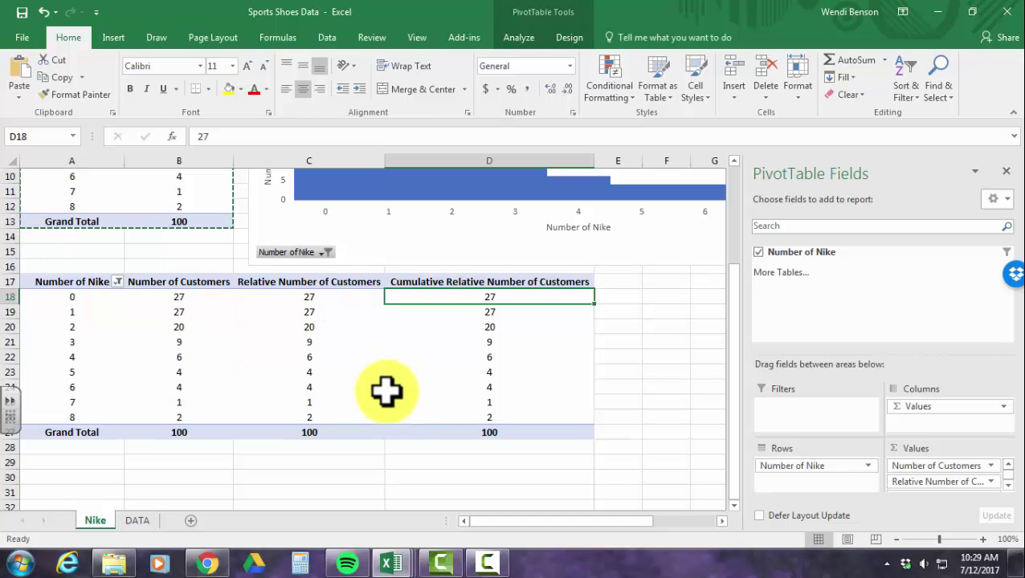
# Show the Relative Number of Customers values as % of Grand Total
pyautogui.moveTo(326, 285); pyautogui.dragTo(332, 435)
pyautogui.rightClick(337, 405)
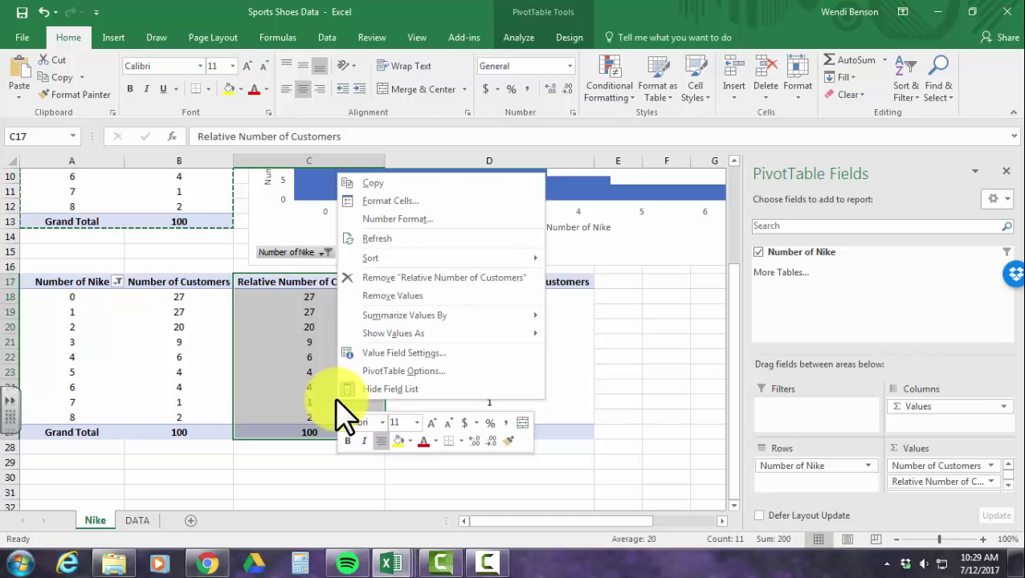
pyautogui.moveTo(460, 333)
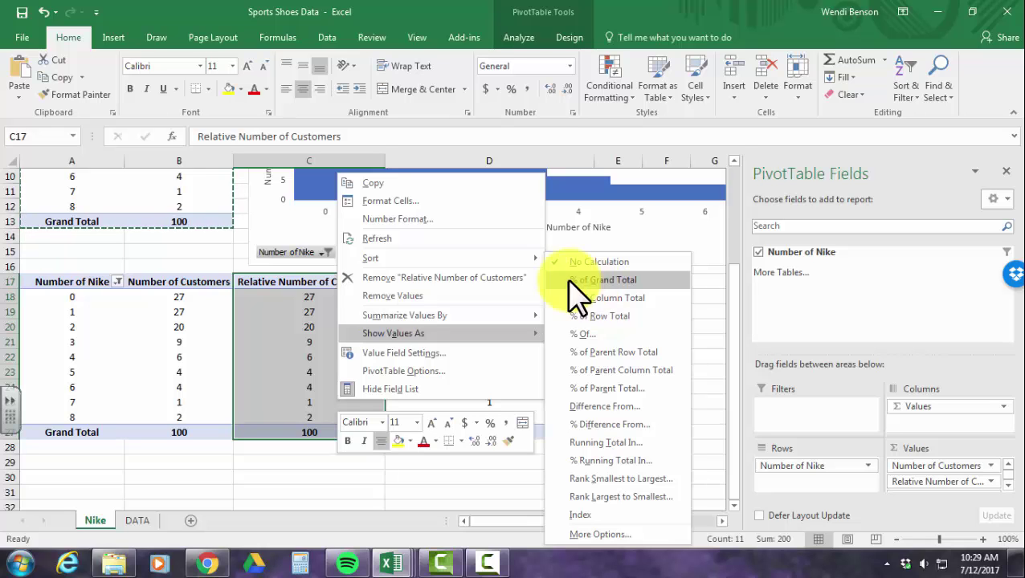
pyautogui.press('Escape')
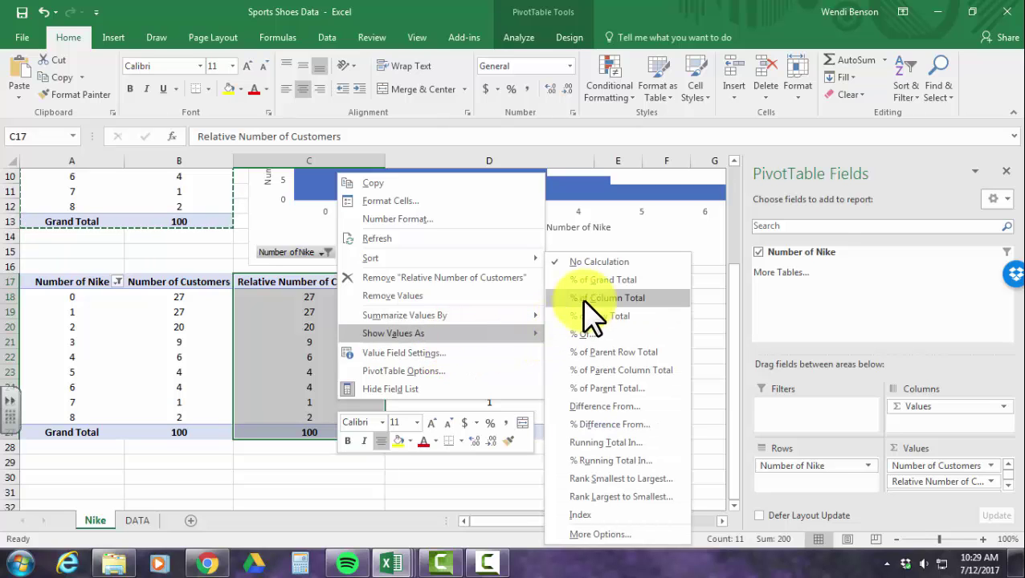
pyautogui.click(595, 281)
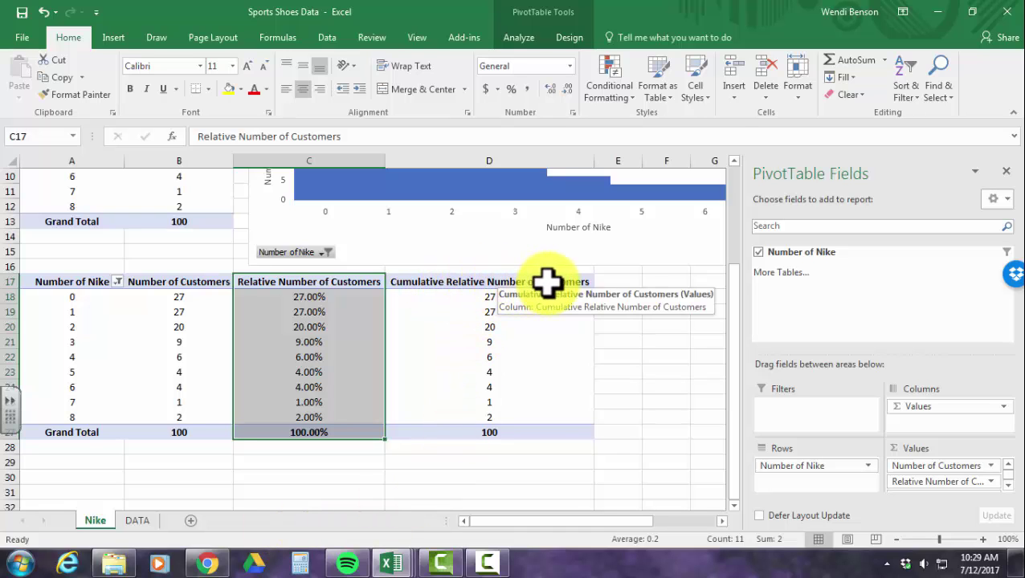
# Show the Cumulative Relative Number of Customers values as % Running Total In, with Number of Nike as the base field
pyautogui.moveTo(489, 283); pyautogui.dragTo(505, 416)
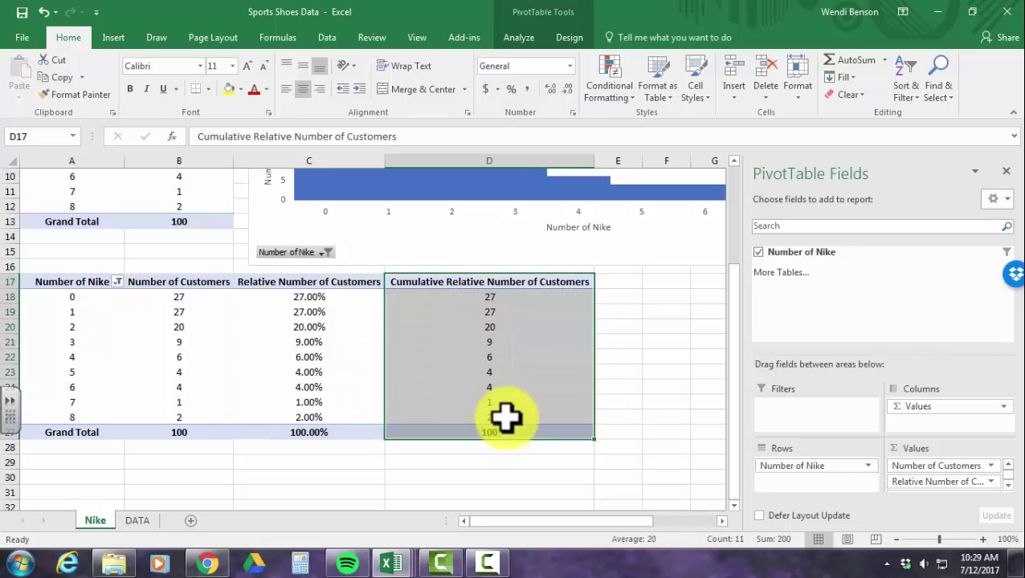
pyautogui.rightClick(521, 358)
pyautogui.moveTo(612, 281)
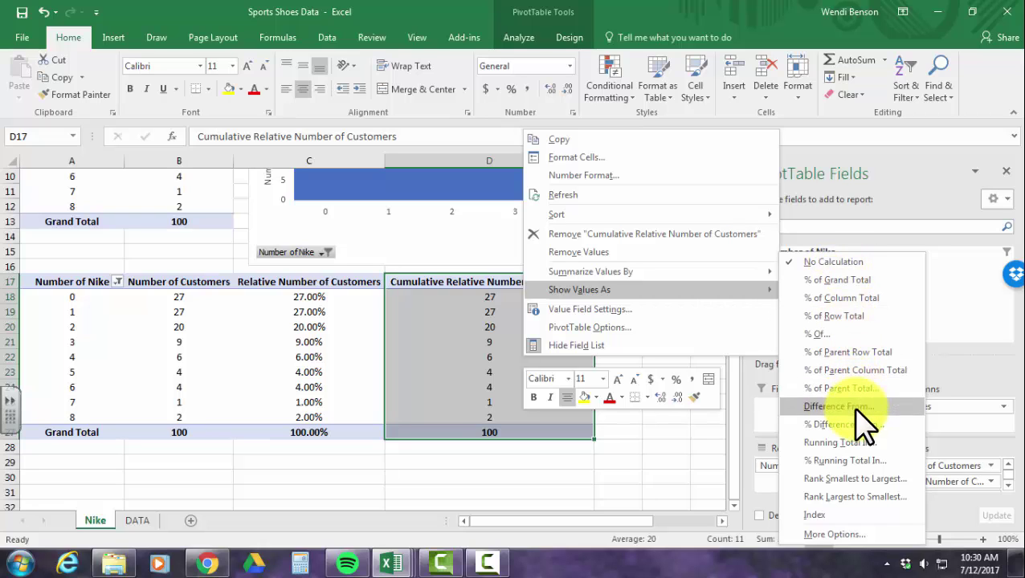
pyautogui.click(838, 461)
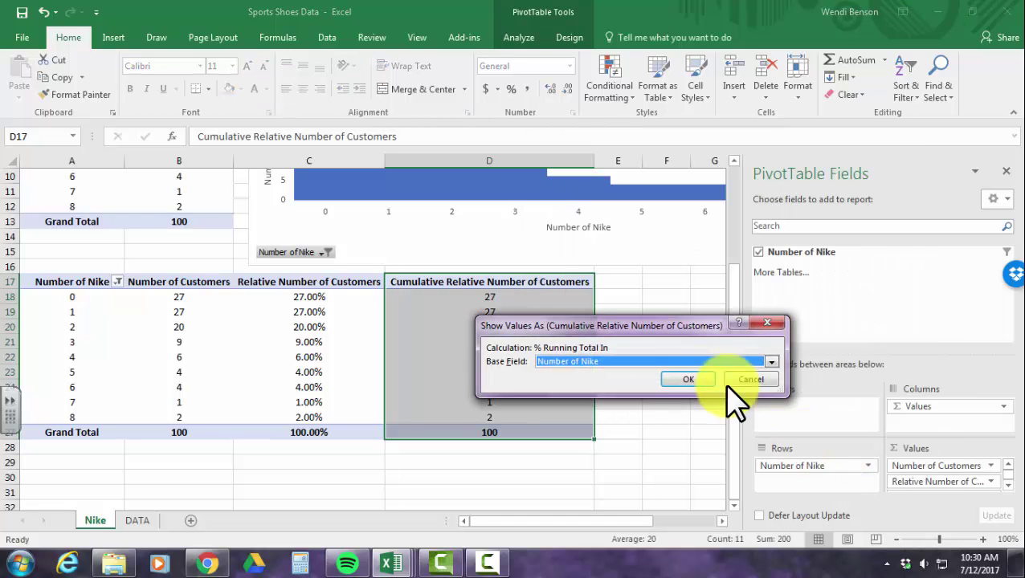
pyautogui.click(686, 380)
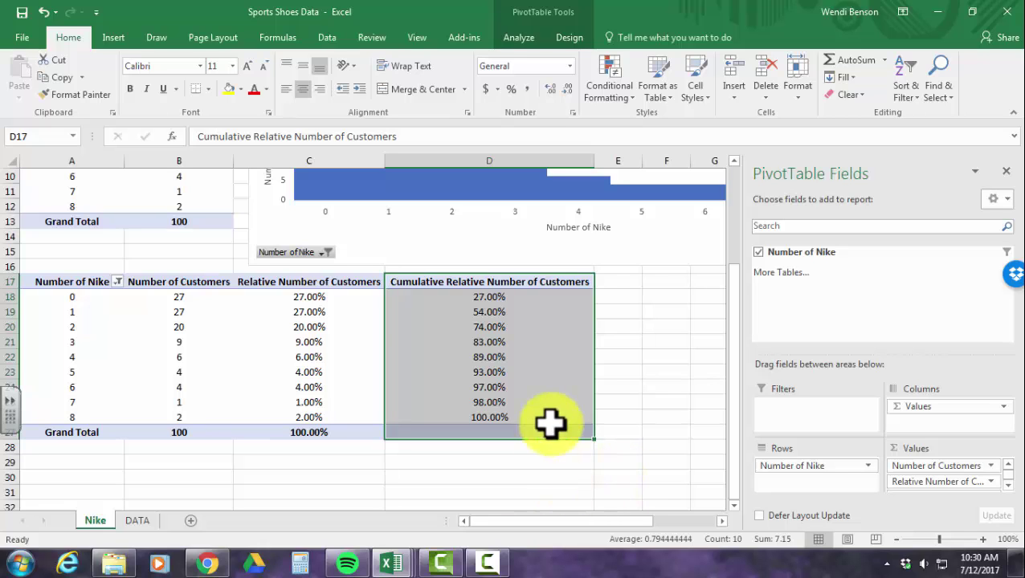
pyautogui.click(470, 464)
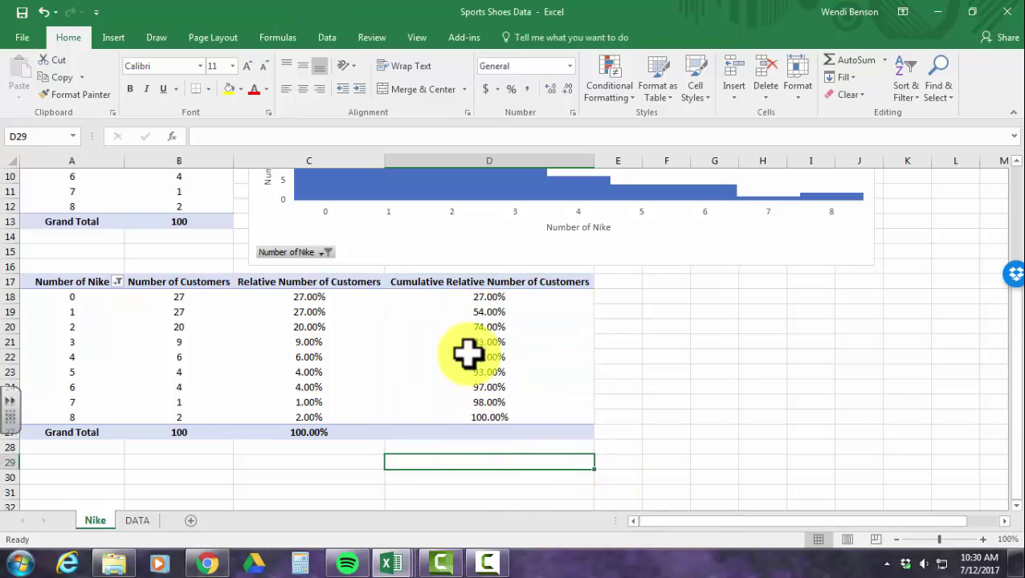
pyautogui.click(485, 301)
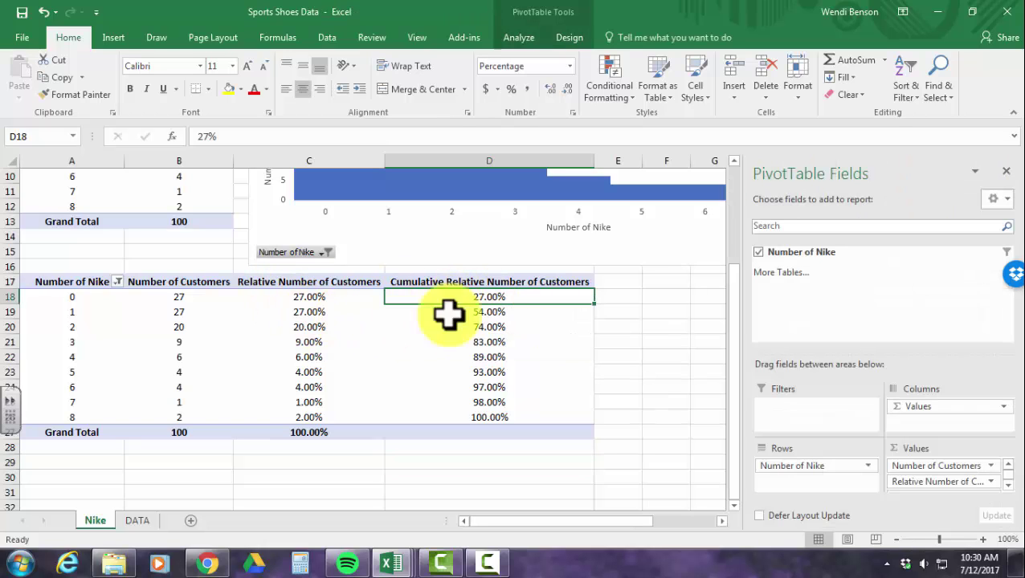
pyautogui.click(316, 315)
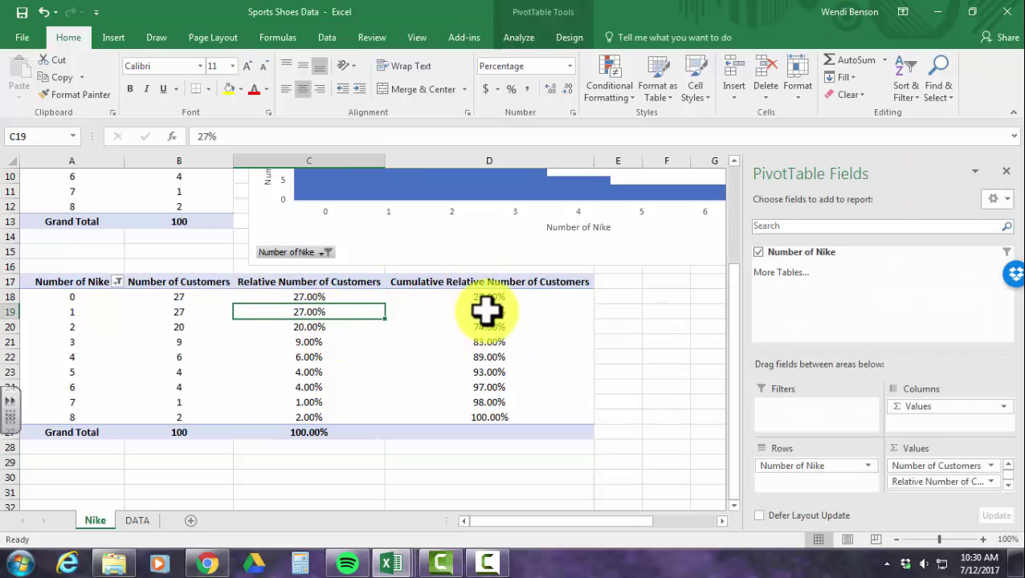
pyautogui.click(487, 312)
pyautogui.click(334, 327)
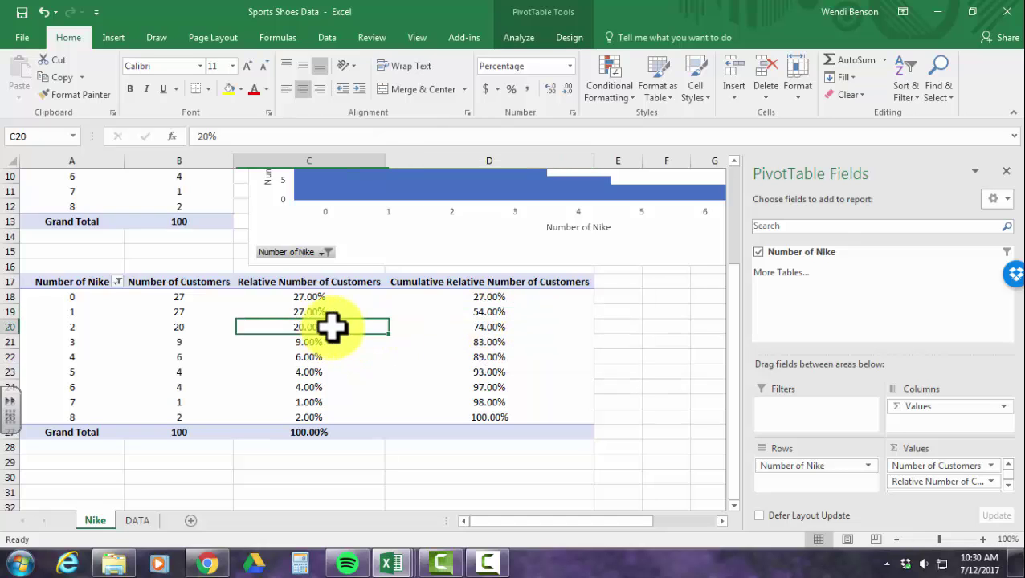
# Examine the relative and cumulative relative percentages in the second PivotTable for the rows with 1, 2, 3 and 5 Nikes
pyautogui.click(482, 327)
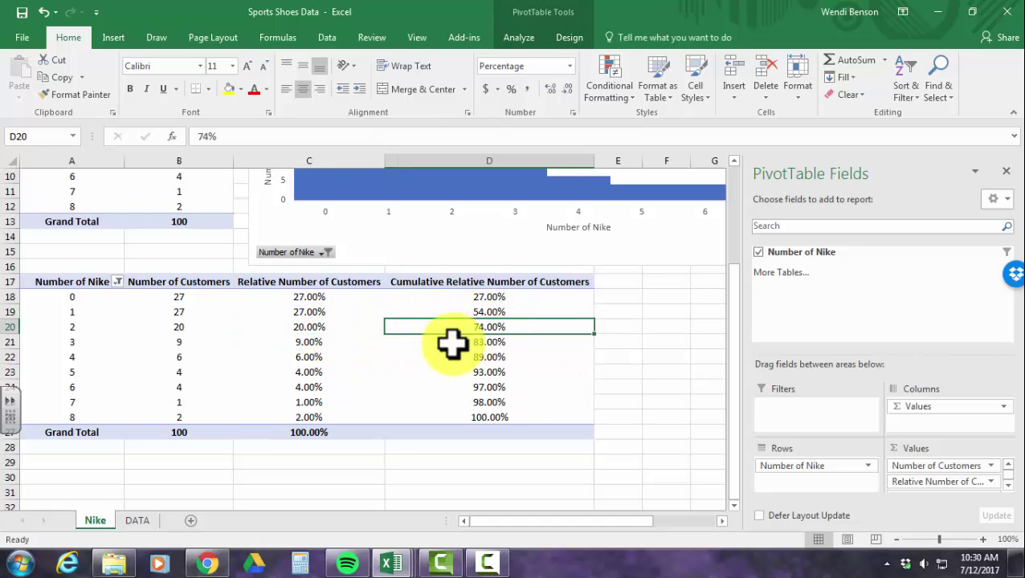
pyautogui.click(315, 342)
pyautogui.click(479, 342)
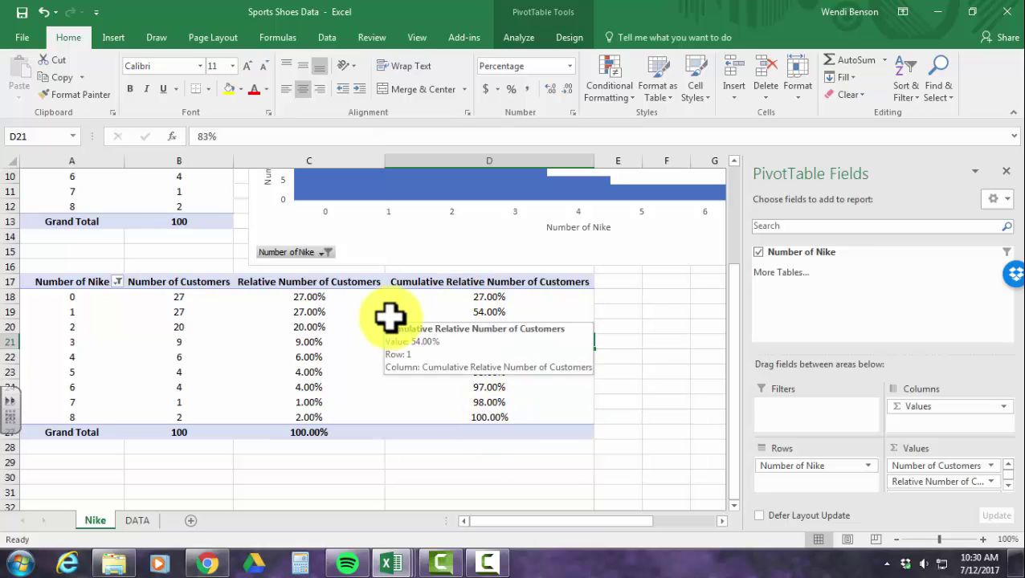
pyautogui.click(70, 371)
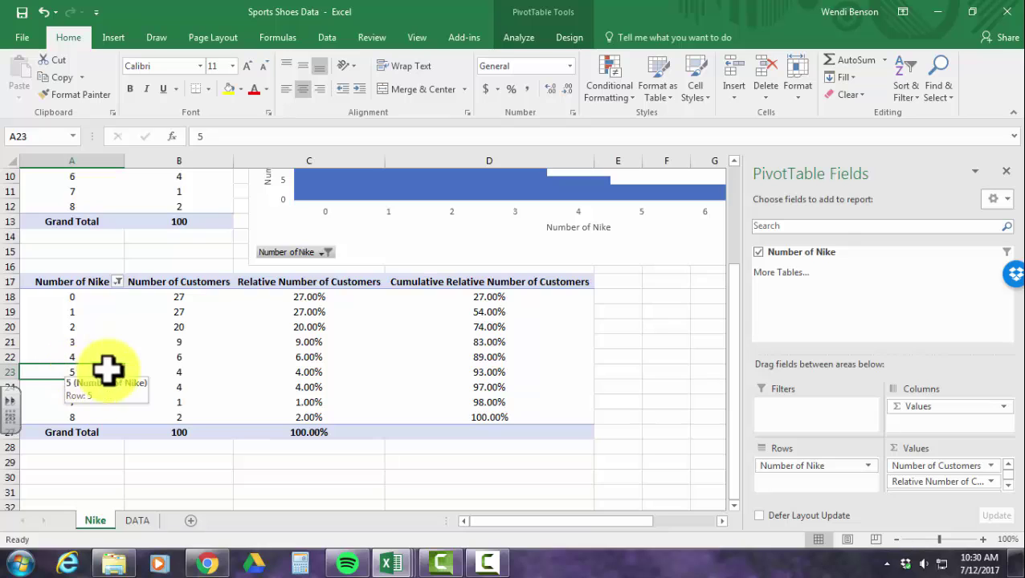
pyautogui.click(487, 372)
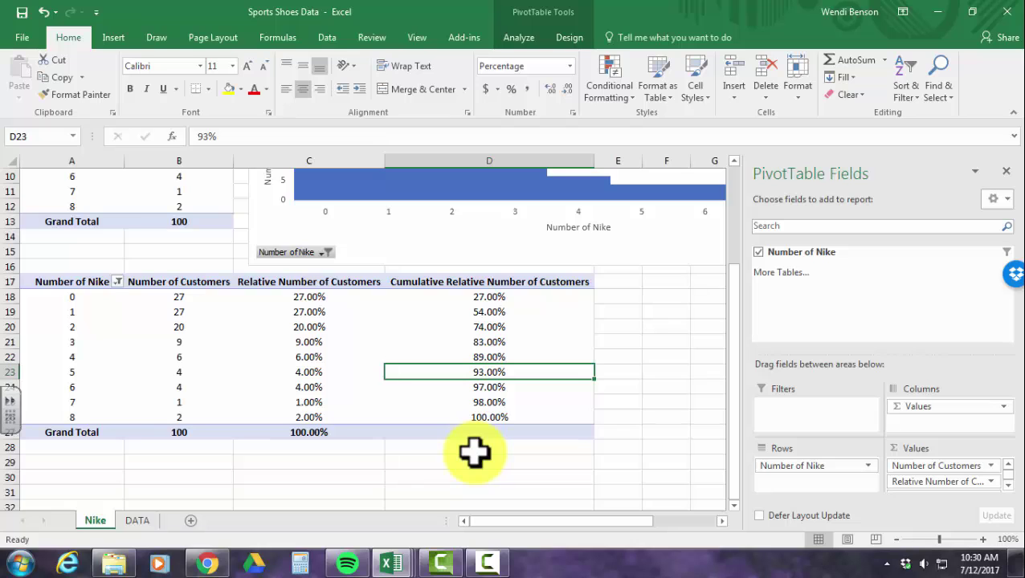
pyautogui.click(73, 374)
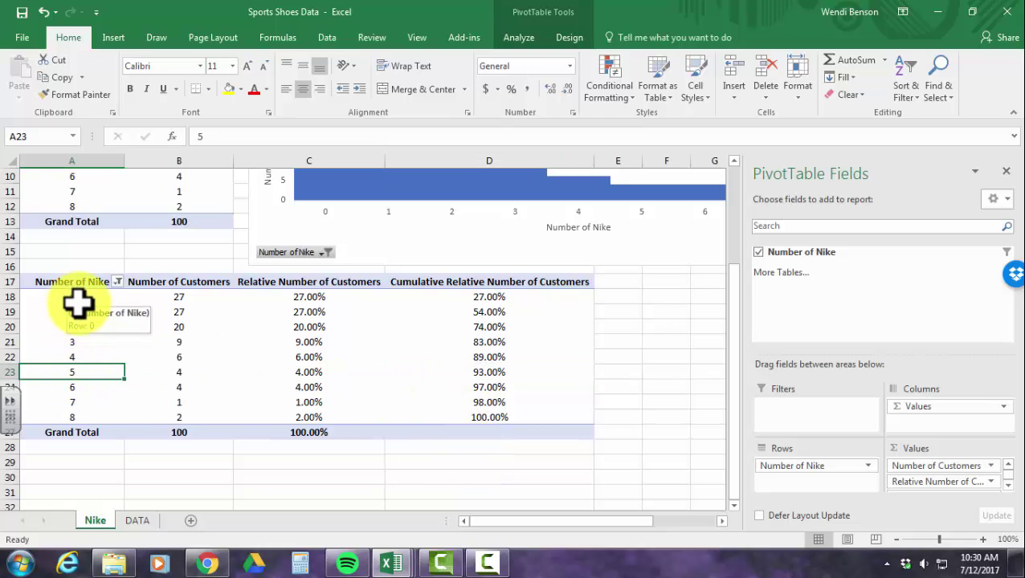
pyautogui.click(70, 313)
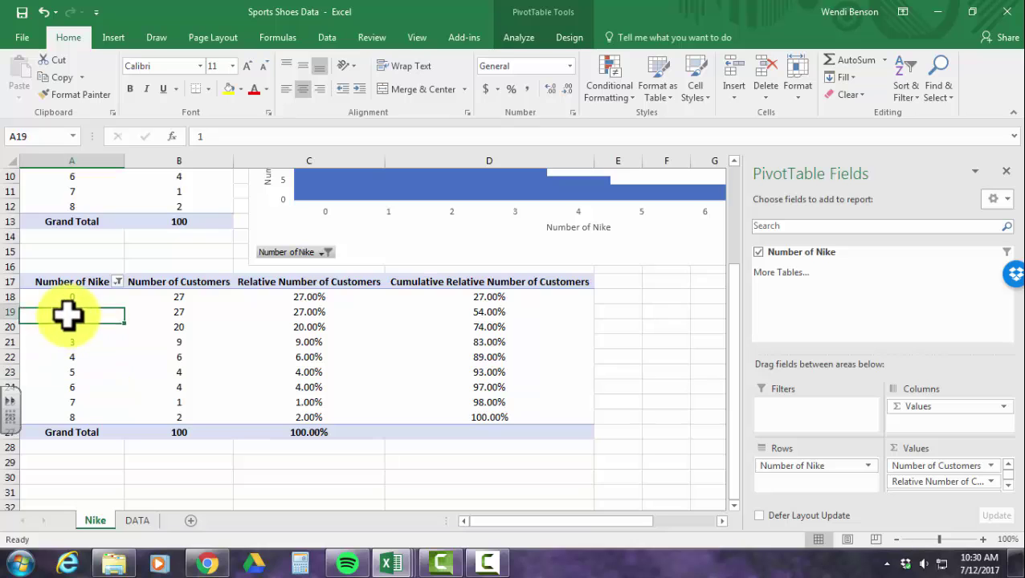
pyautogui.click(489, 314)
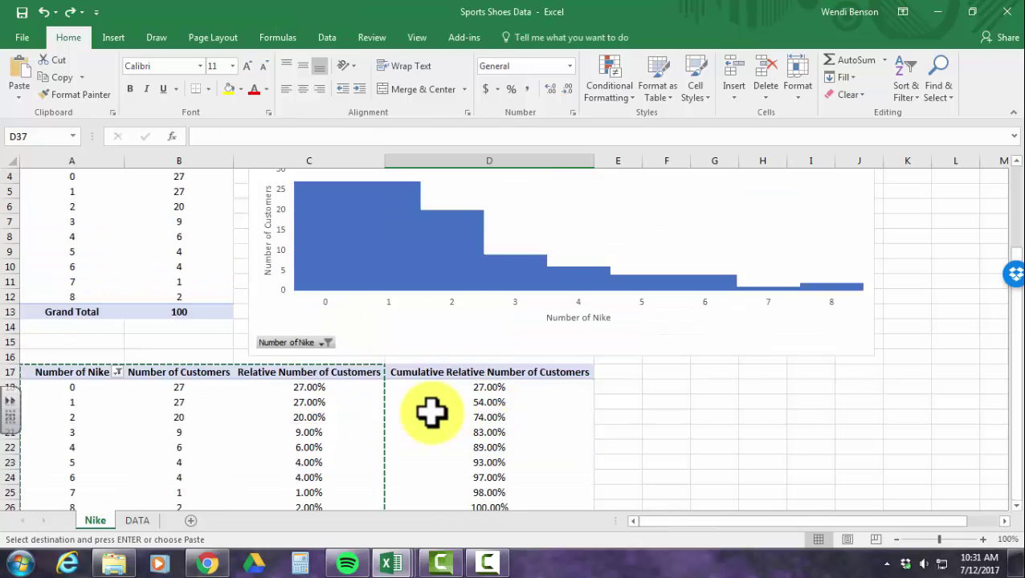
# Copy the frequency PivotTable in A3:B13 and paste the copy at A30 on the Nike sheet
pyautogui.scroll(1, 431, 412)
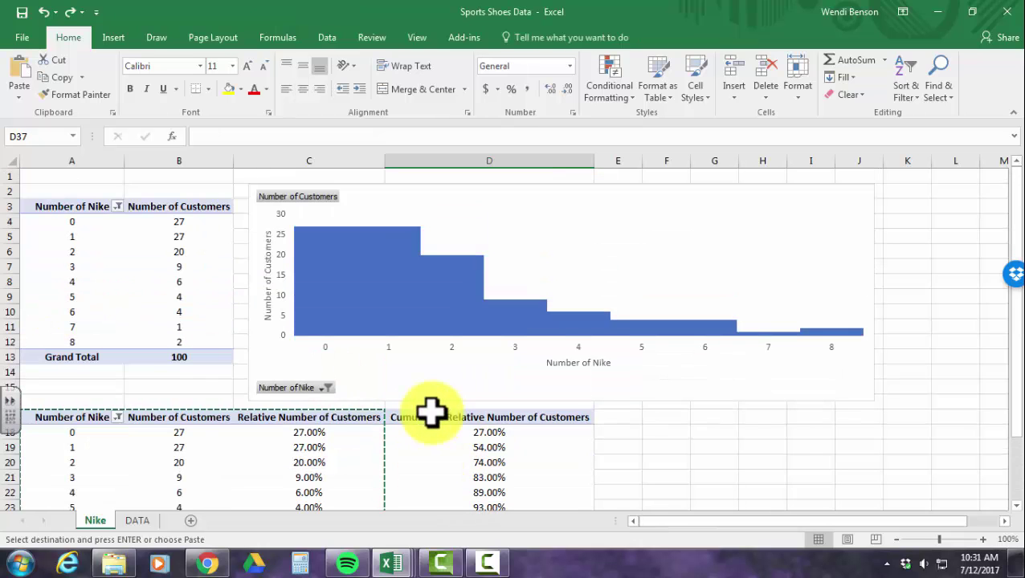
pyautogui.doubleClick(649, 440)
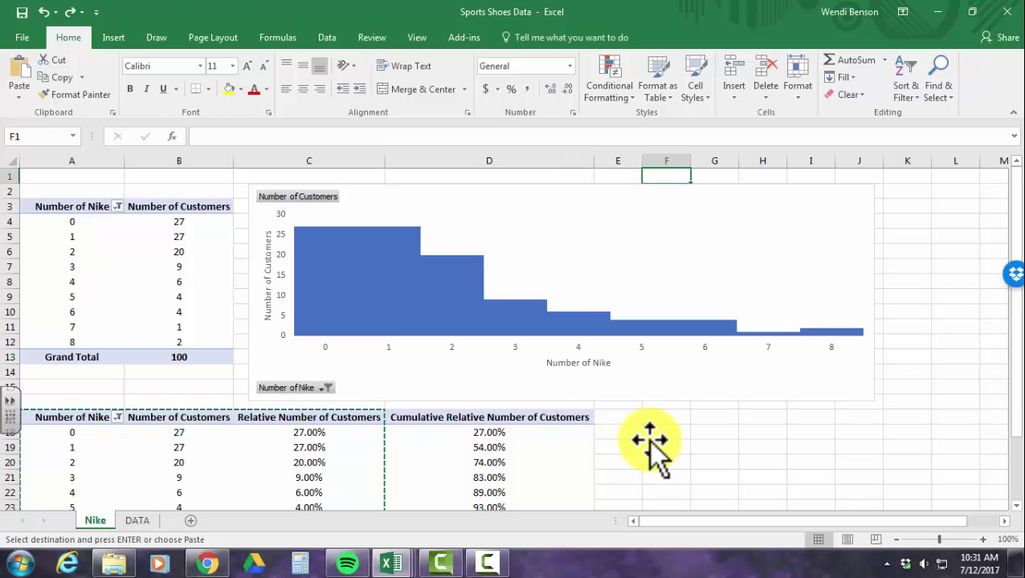
pyautogui.scroll(-2, 649, 440)
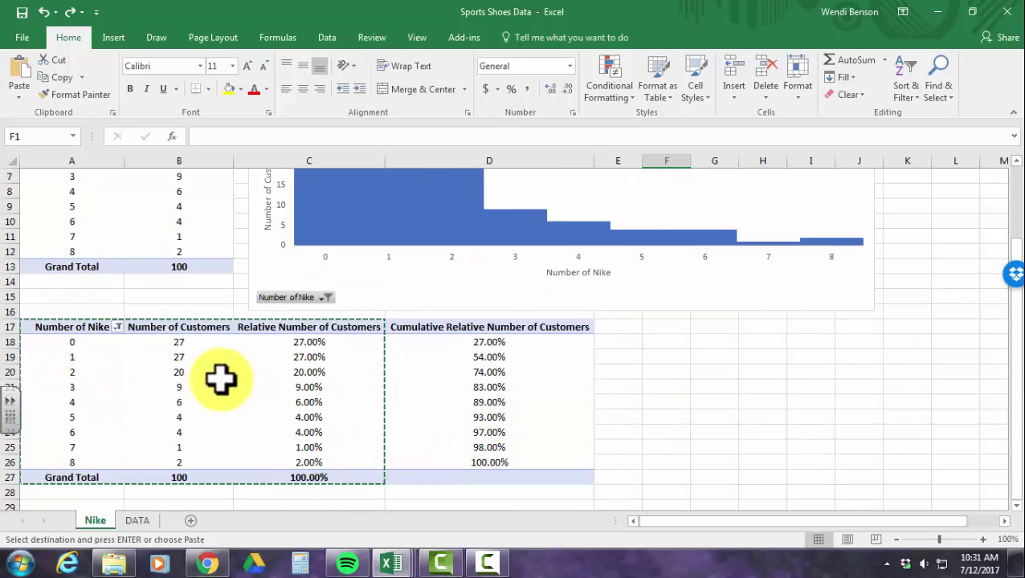
pyautogui.scroll(2, 221, 380)
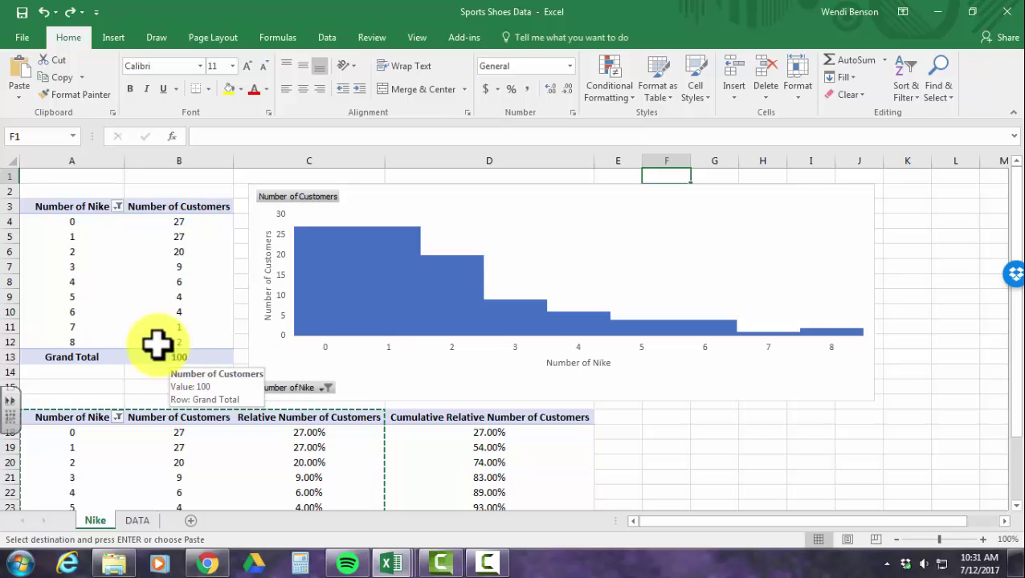
pyautogui.moveTo(41, 206); pyautogui.dragTo(169, 357)
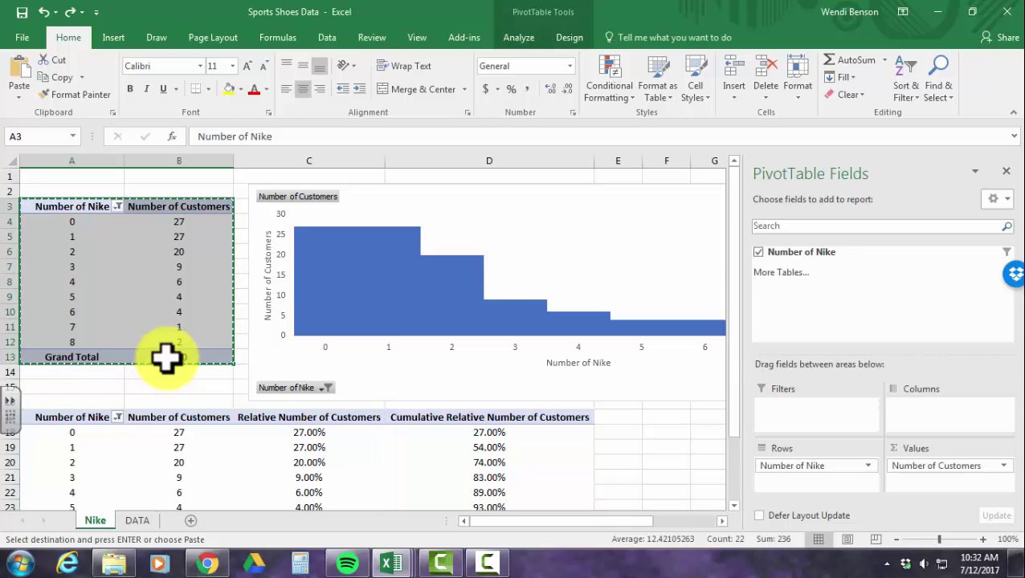
pyautogui.scroll(-5, 165, 359)
pyautogui.scroll(5, 163, 354)
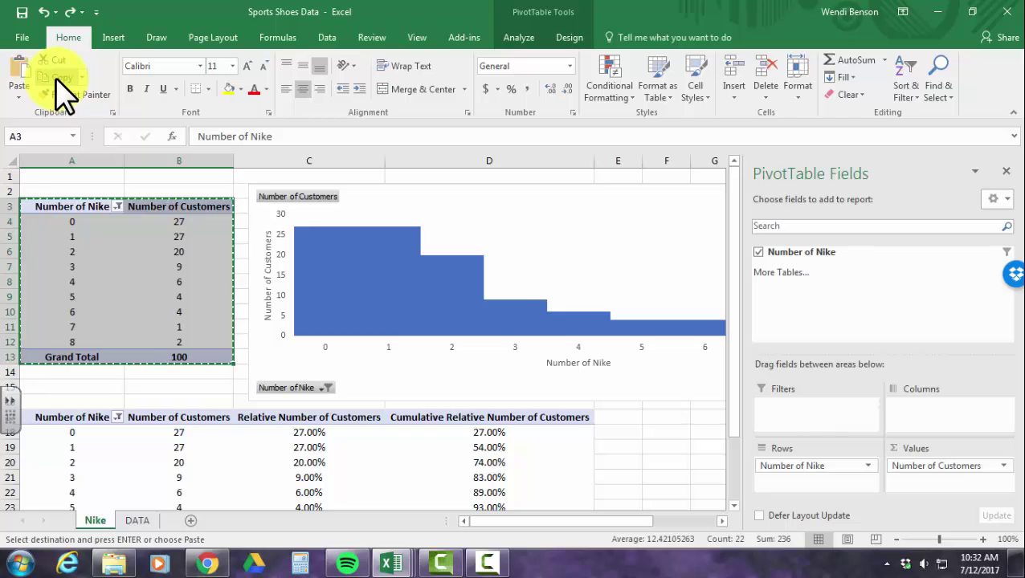
pyautogui.scroll(-8, 144, 263)
pyautogui.click(57, 251)
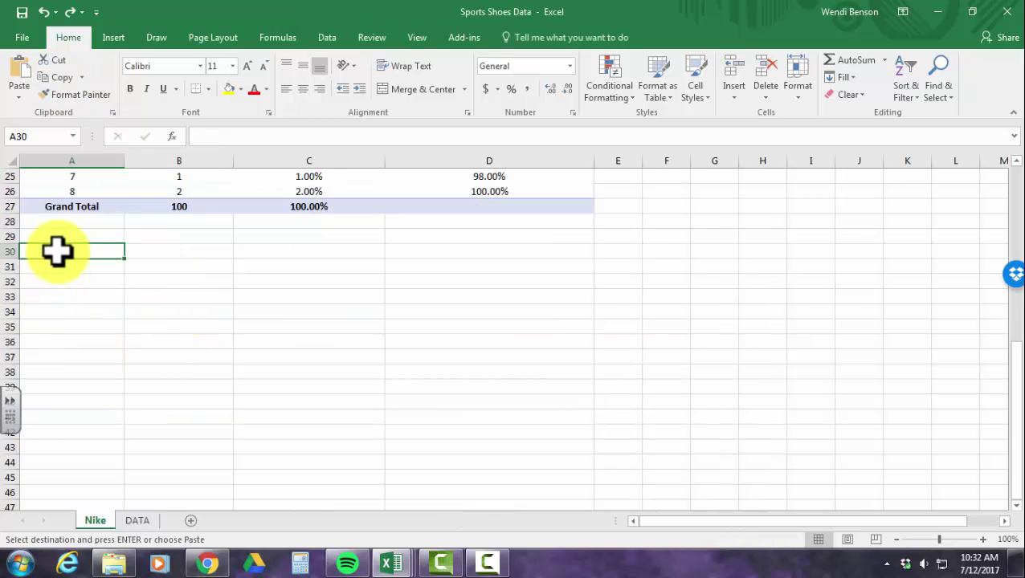
pyautogui.hotkey('ctrl', 'v')
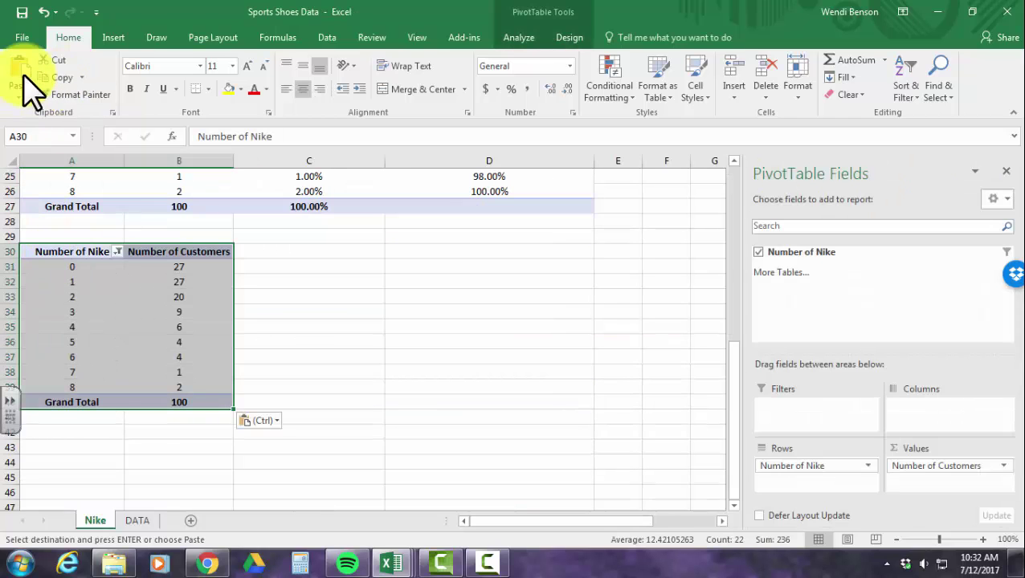
# Show the Number of Customers values in the PivotTable at A30 as % of Grand Total
pyautogui.click(189, 293)
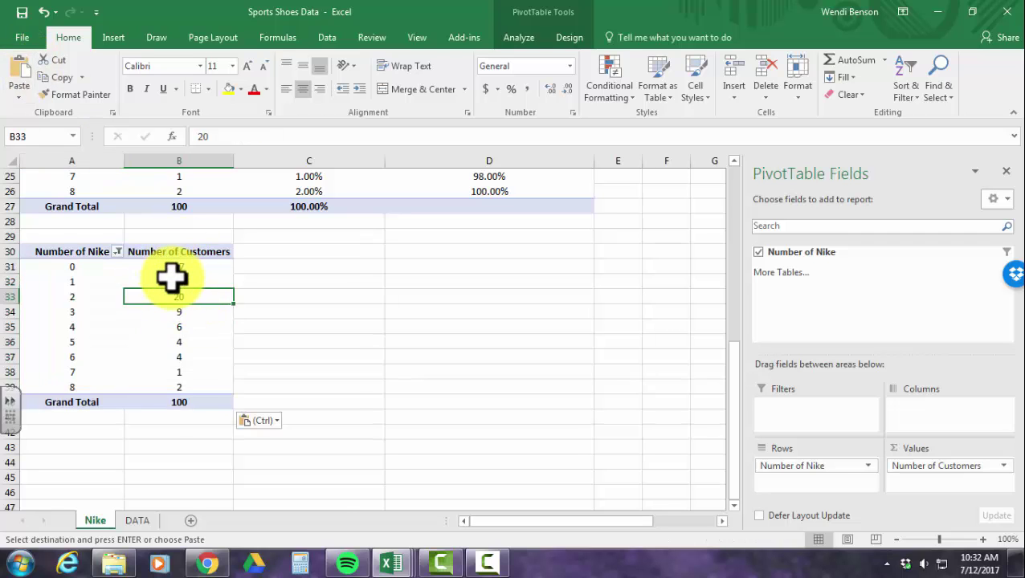
pyautogui.rightClick(175, 279)
pyautogui.moveTo(274, 417)
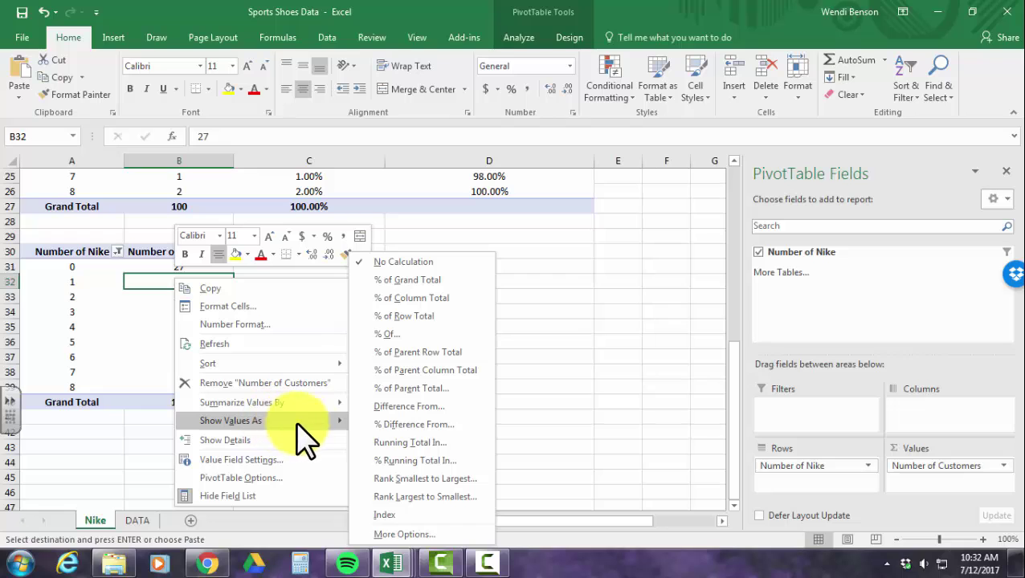
pyautogui.click(407, 280)
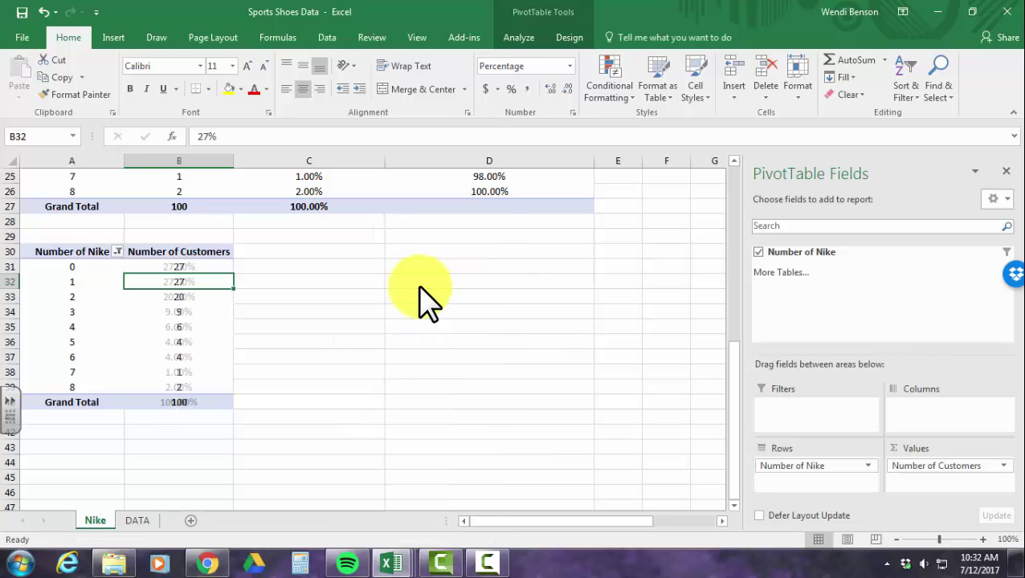
pyautogui.click(128, 344)
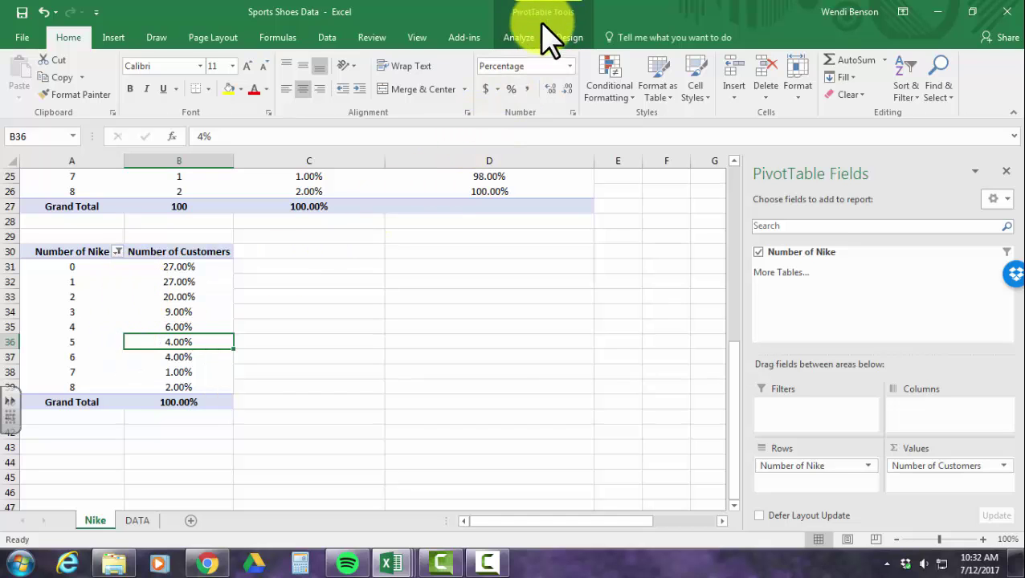
# Insert a pie PivotChart from the PivotTable at A30 and place it beside the table, clear of column B
pyautogui.click(521, 37)
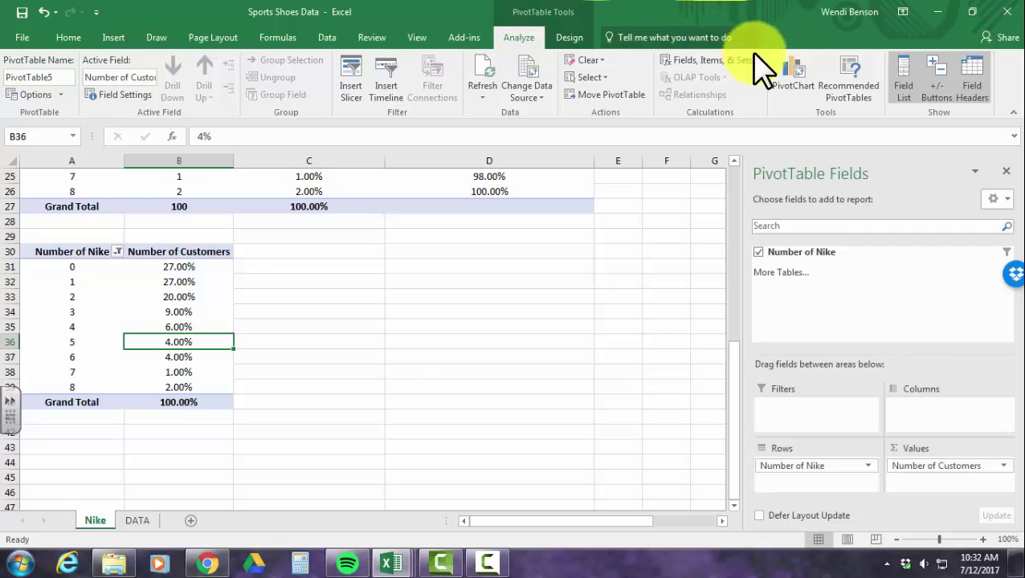
pyautogui.click(787, 75)
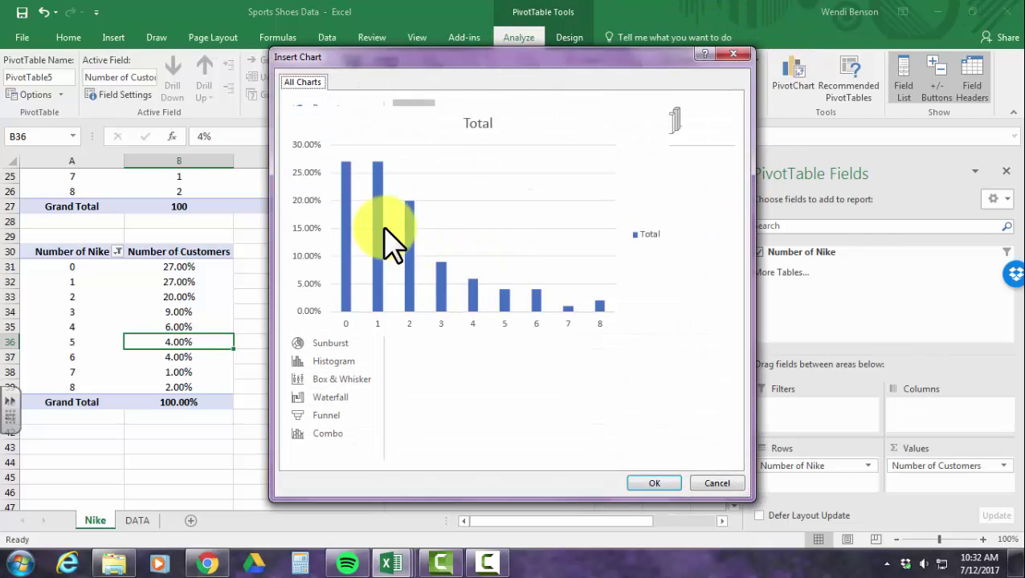
pyautogui.click(318, 180)
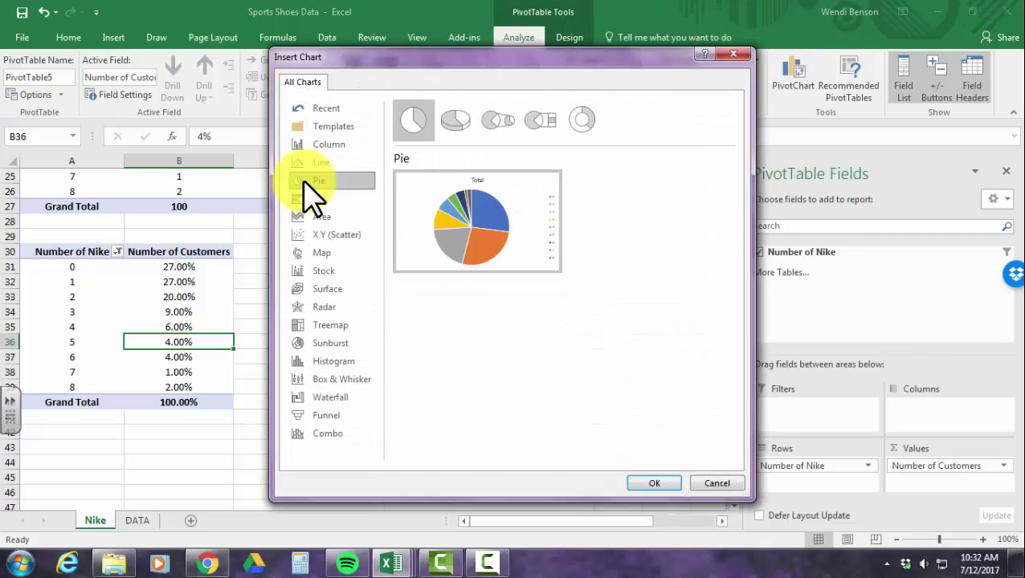
pyautogui.click(663, 483)
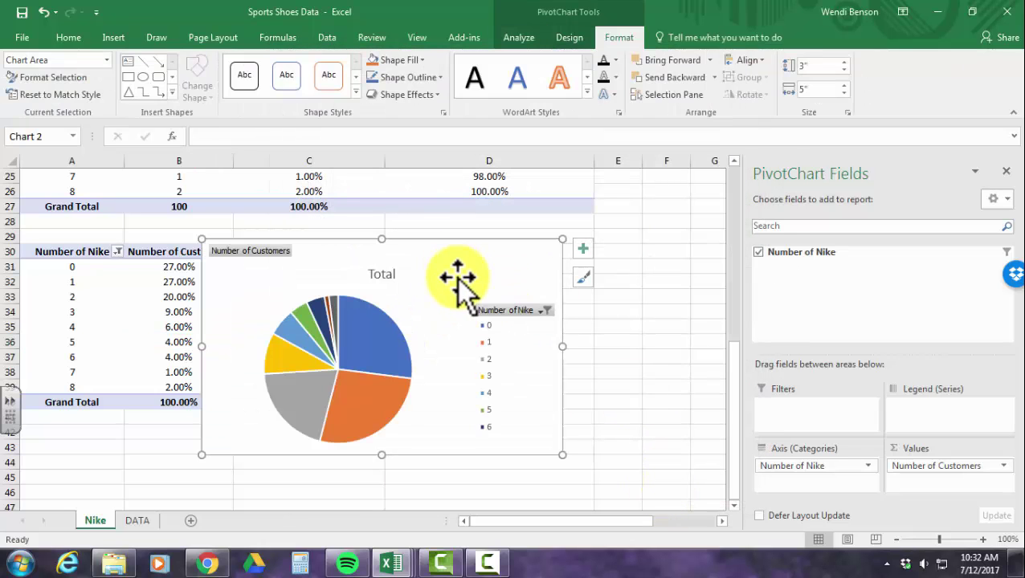
pyautogui.moveTo(458, 278); pyautogui.dragTo(509, 289)
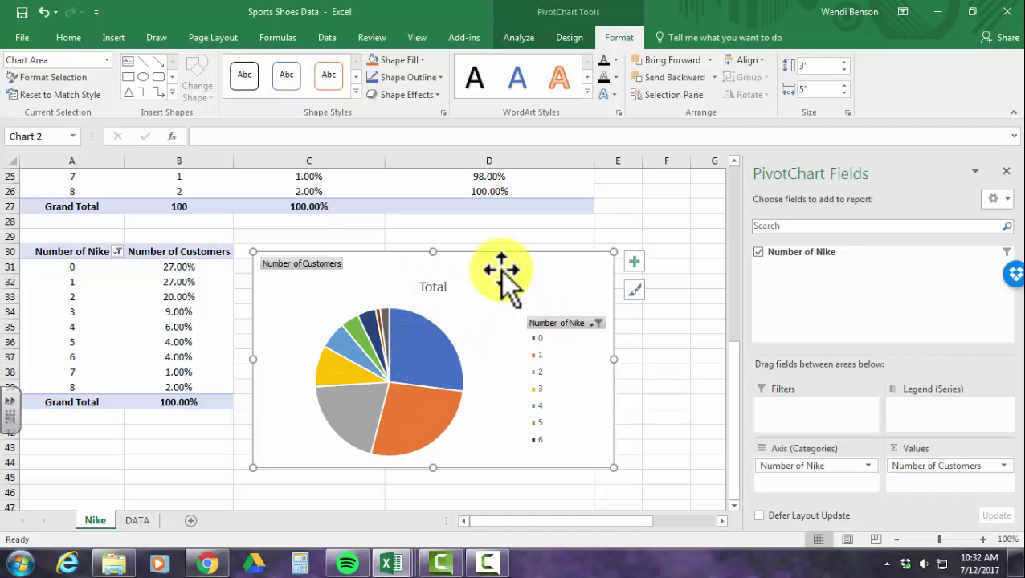
# Add data labels with the Best Fit position to the pie chart
pyautogui.click(554, 37)
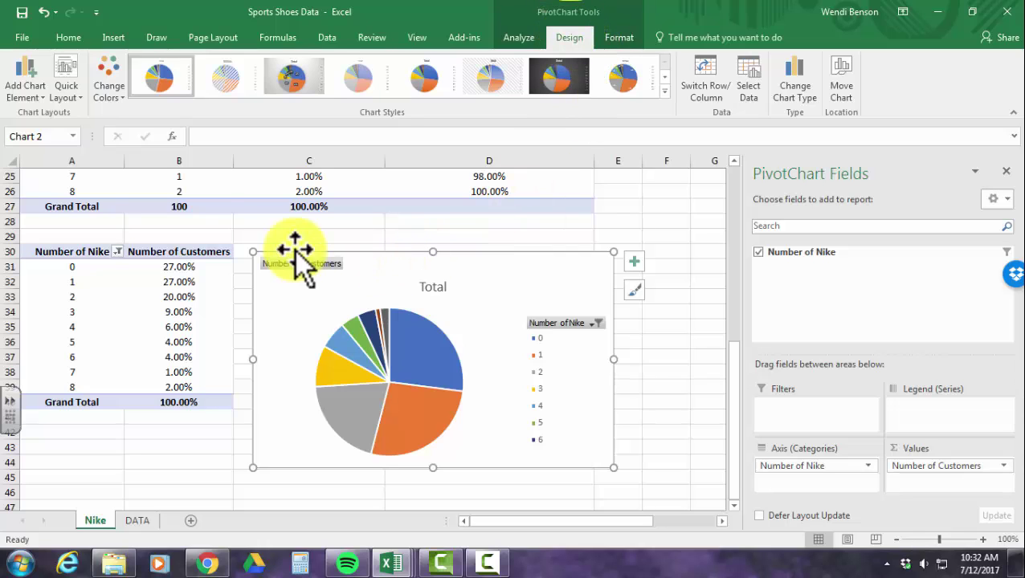
pyautogui.click(21, 93)
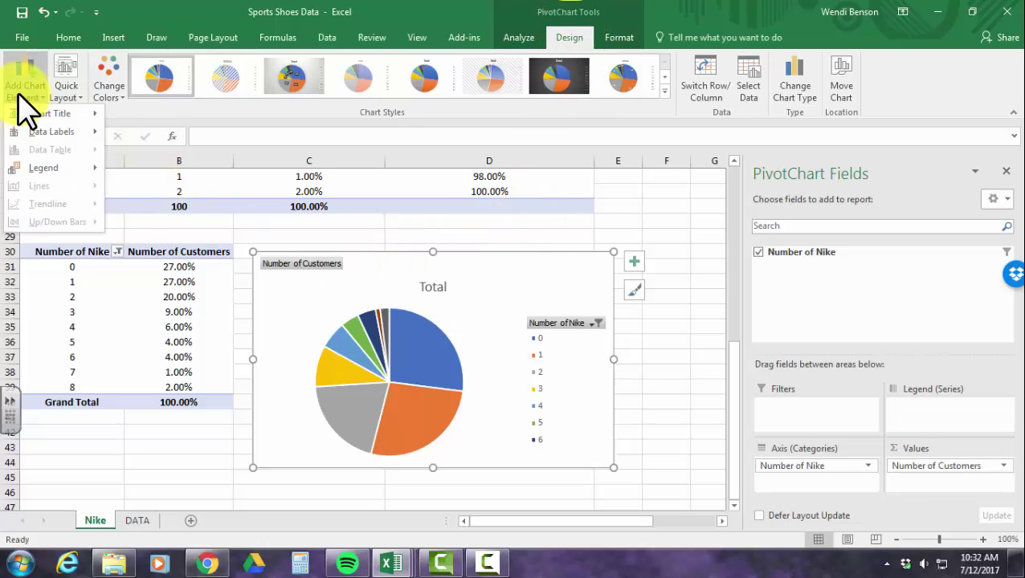
pyautogui.moveTo(32, 132)
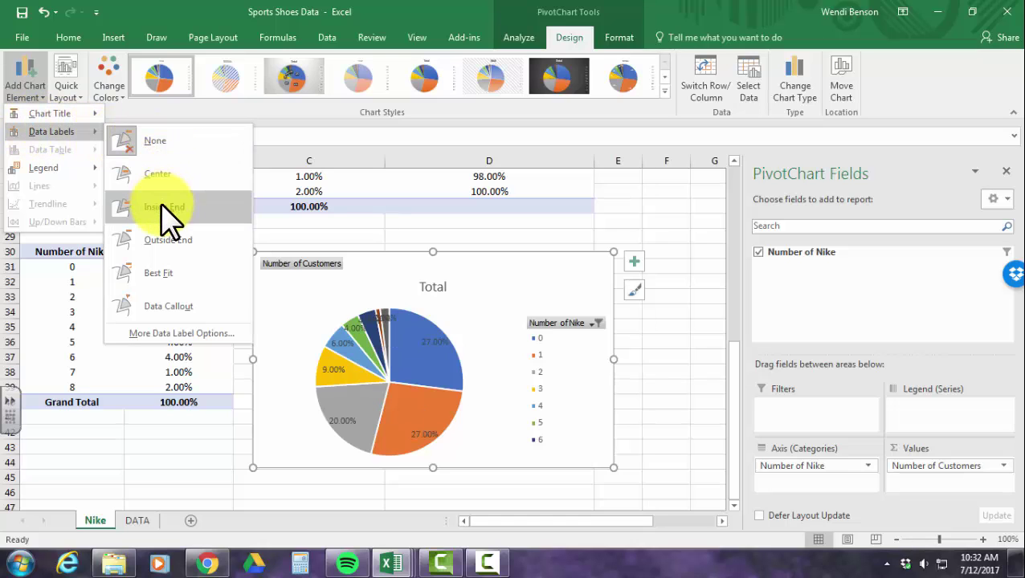
pyautogui.click(169, 269)
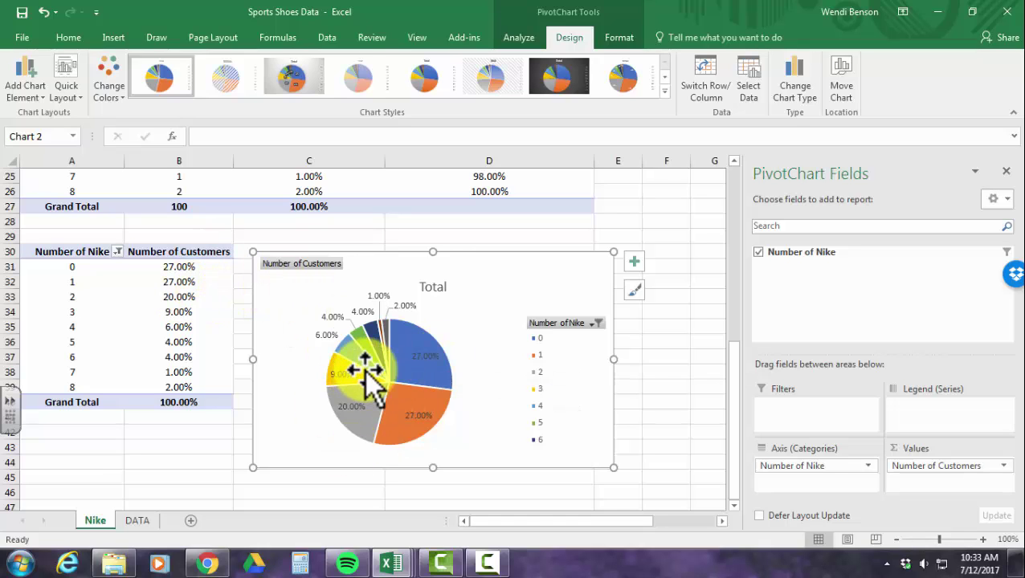
# Change the pie chart's title to Number of Nikes in the Sample and move it up, clear of the data labels
pyautogui.click(426, 286)
pyautogui.moveTo(425, 286); pyautogui.dragTo(451, 288)
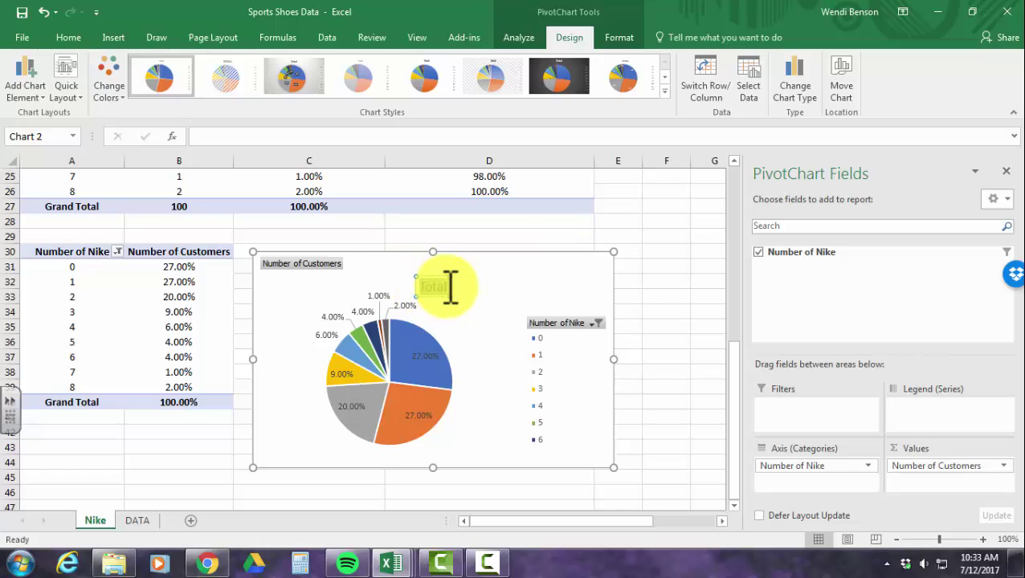
pyautogui.write('Number of Nikes')
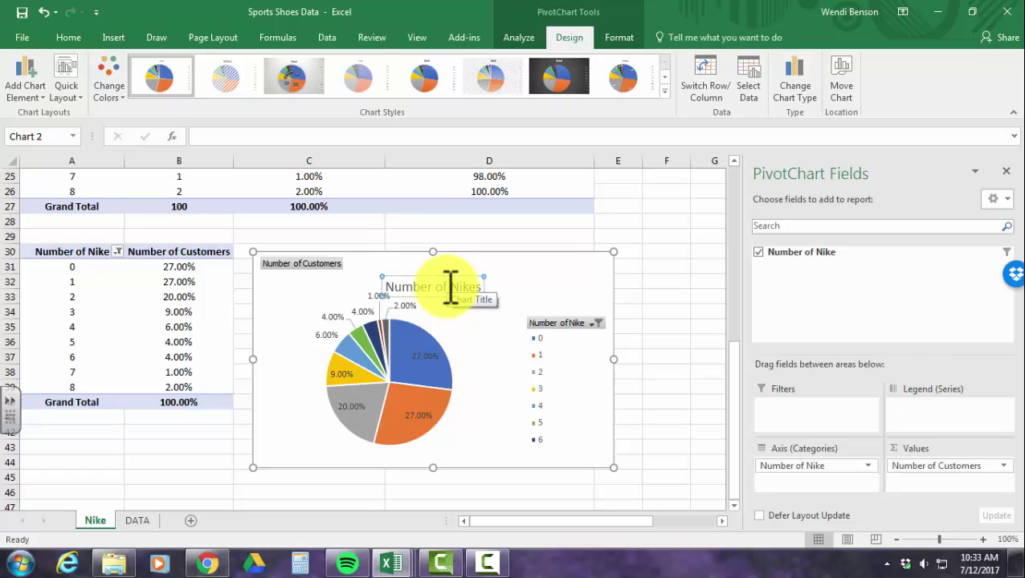
pyautogui.write(' in the Same')
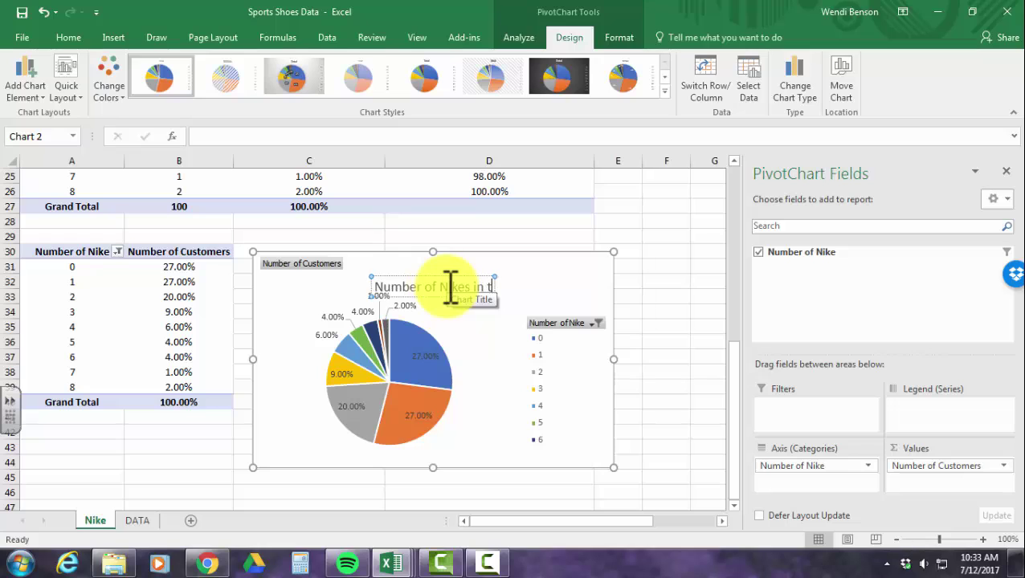
pyautogui.press('BackSpace')
pyautogui.press('BackSpace')
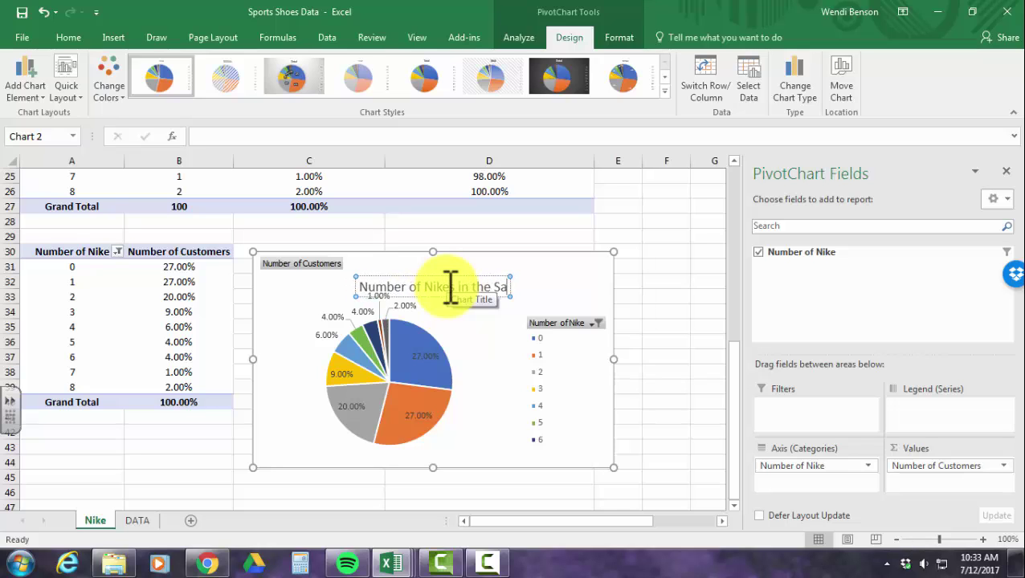
pyautogui.write('mple')
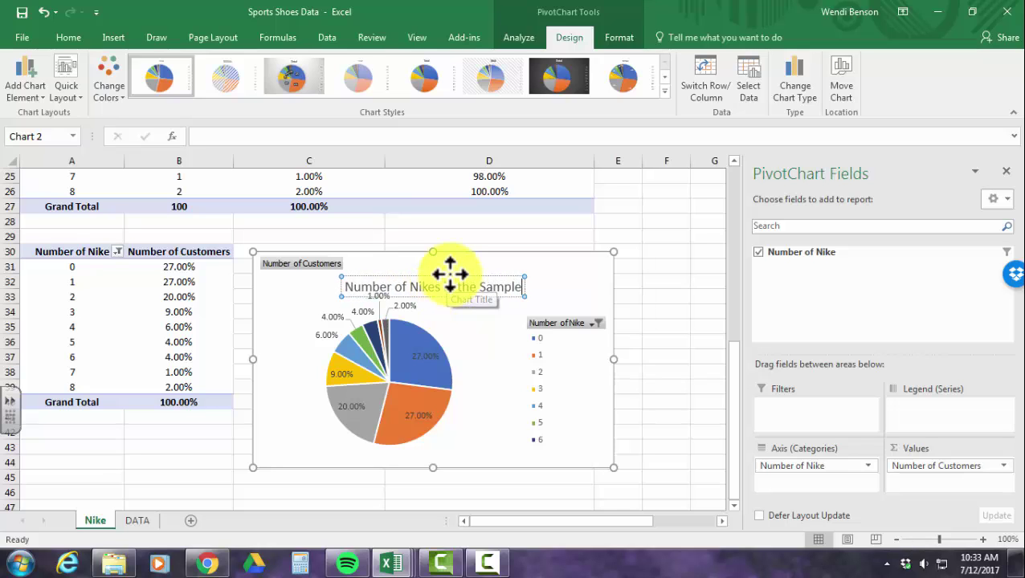
pyautogui.click(445, 275)
pyautogui.moveTo(446, 275); pyautogui.dragTo(457, 257)
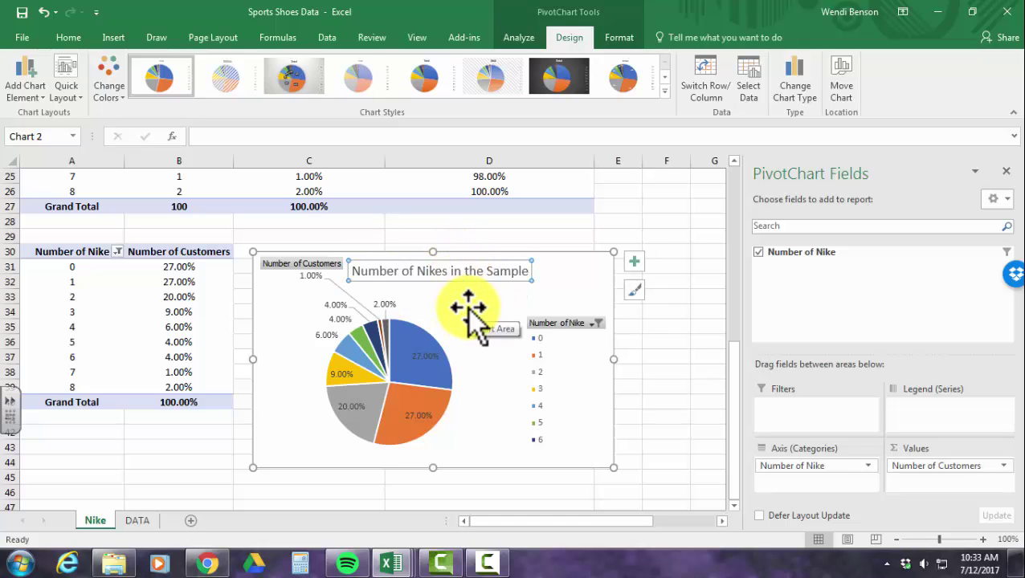
# Preview the color sets for the pie chart and review the tables and charts on the Nike sheet
pyautogui.click(569, 428)
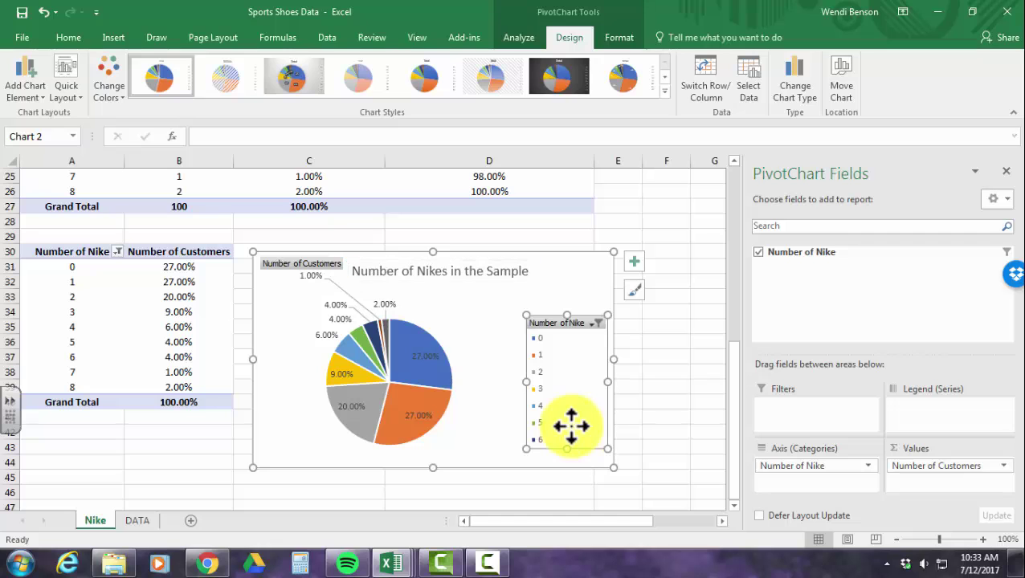
pyautogui.click(109, 80)
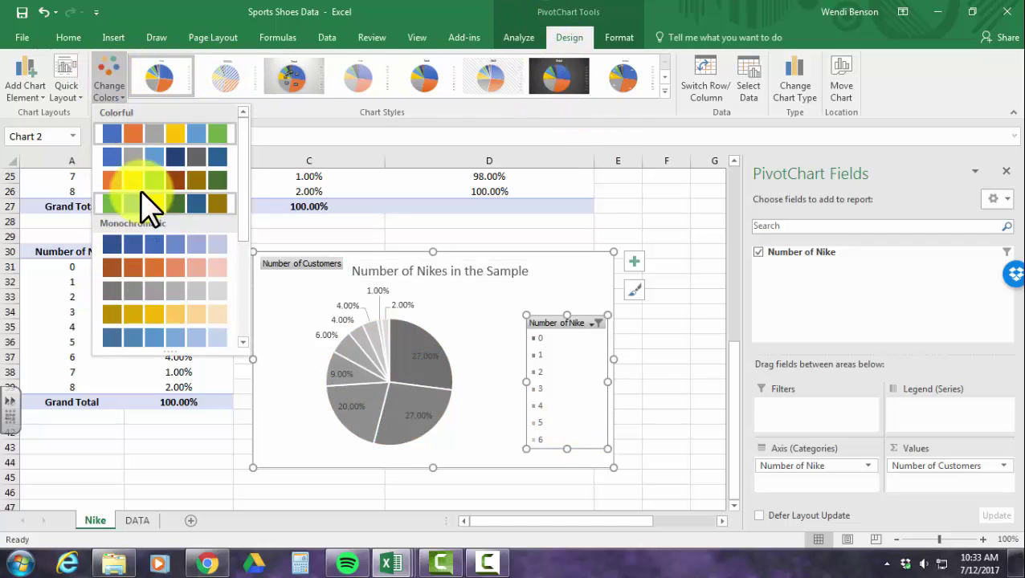
pyautogui.click(699, 385)
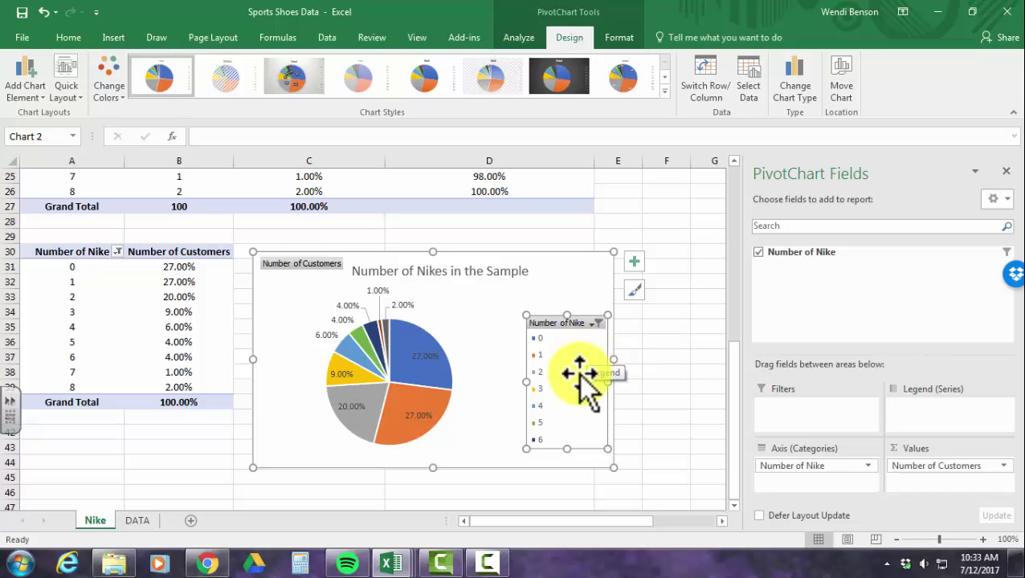
pyautogui.moveTo(381, 358)
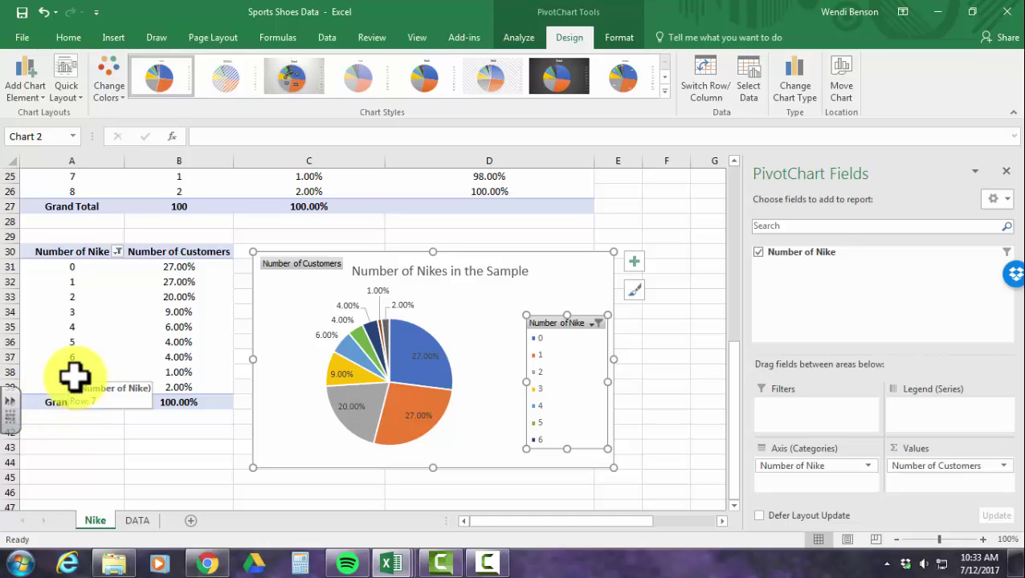
pyautogui.click(664, 397)
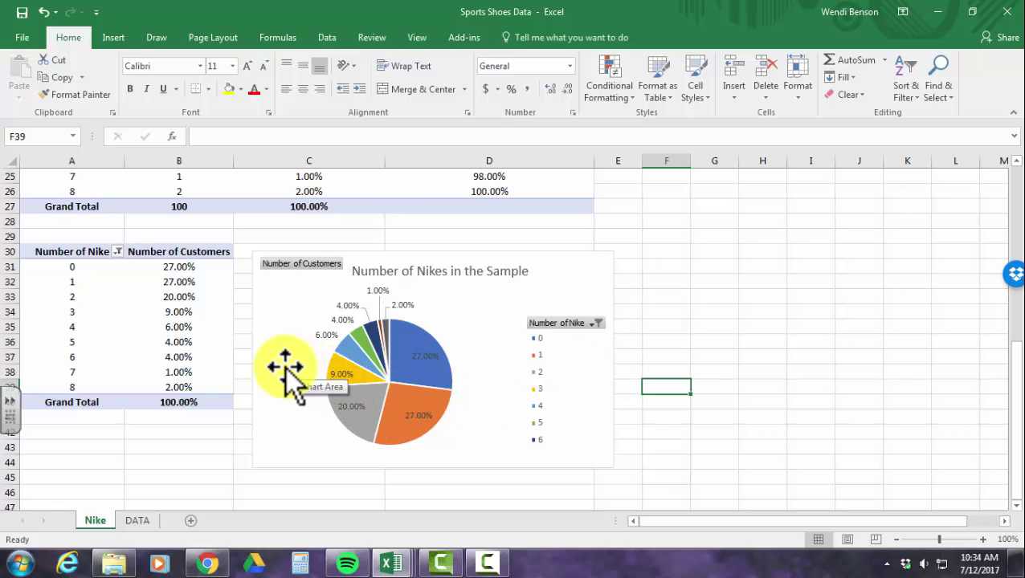
pyautogui.scroll(4, 266, 396)
pyautogui.scroll(4, 266, 396)
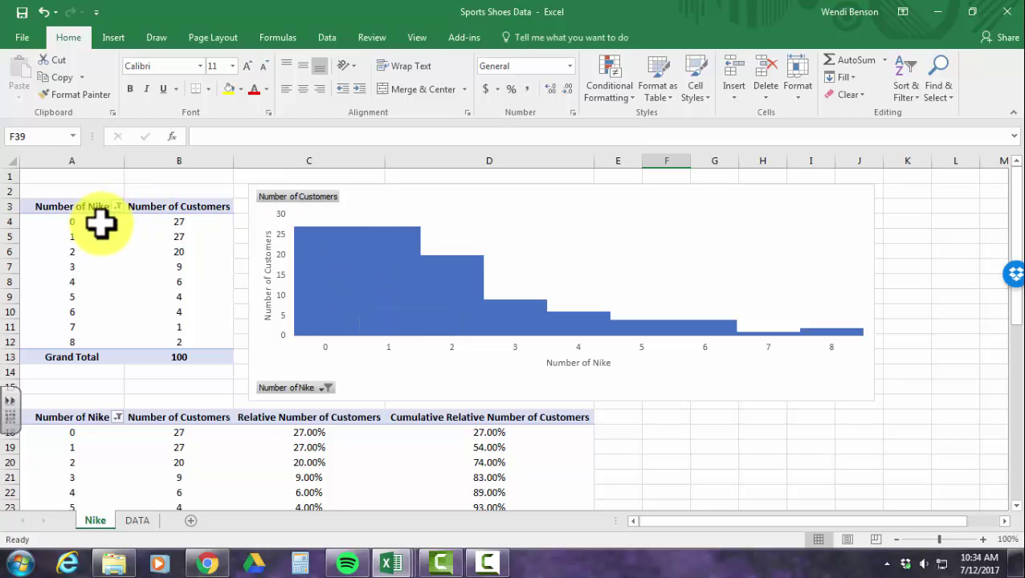
pyautogui.scroll(-5, 265, 338)
pyautogui.scroll(-5, 247, 324)
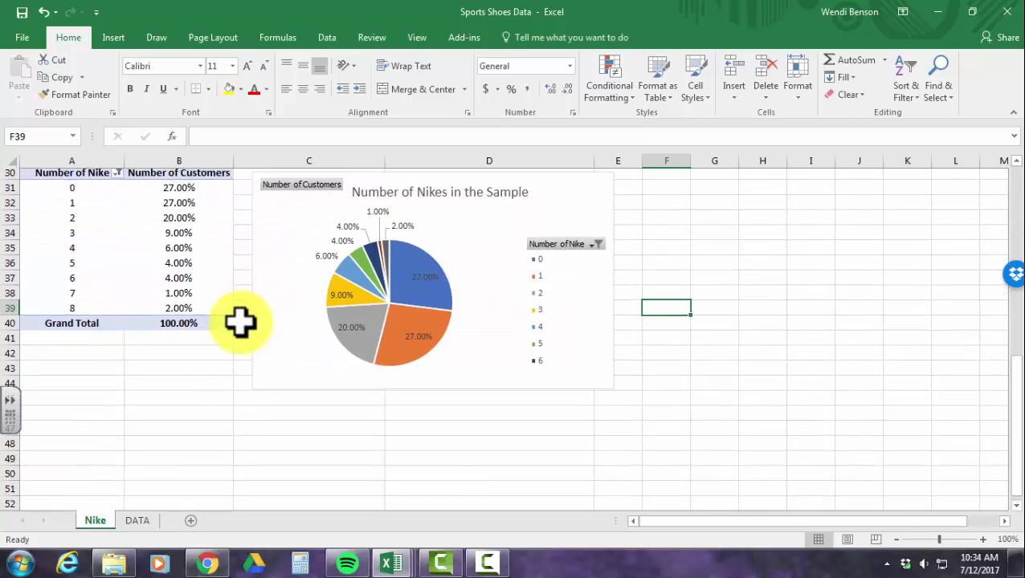
# Create a PivotTable on a new worksheet from the Level of Activity column of the DATA sheet
pyautogui.click(137, 521)
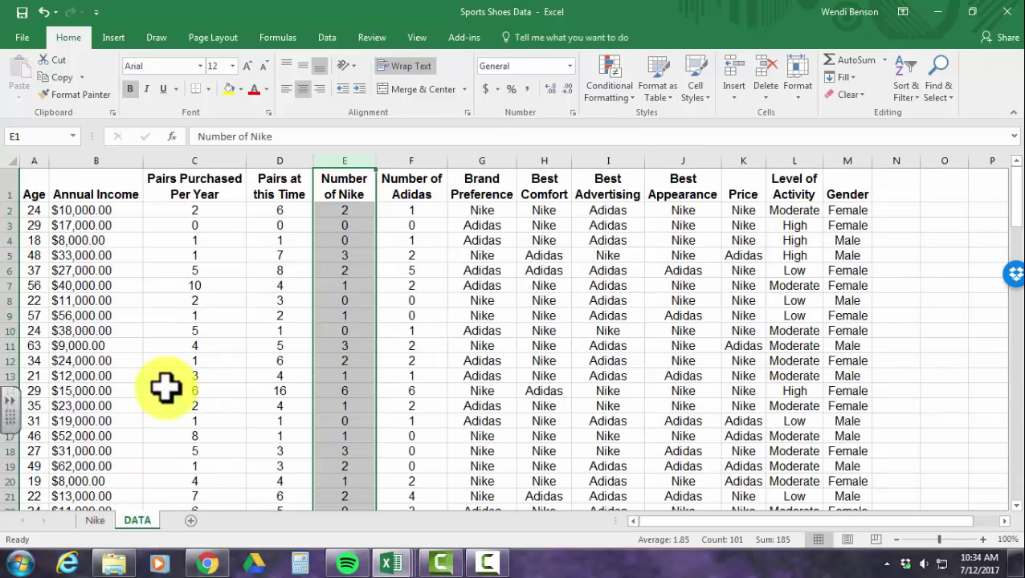
pyautogui.click(773, 161)
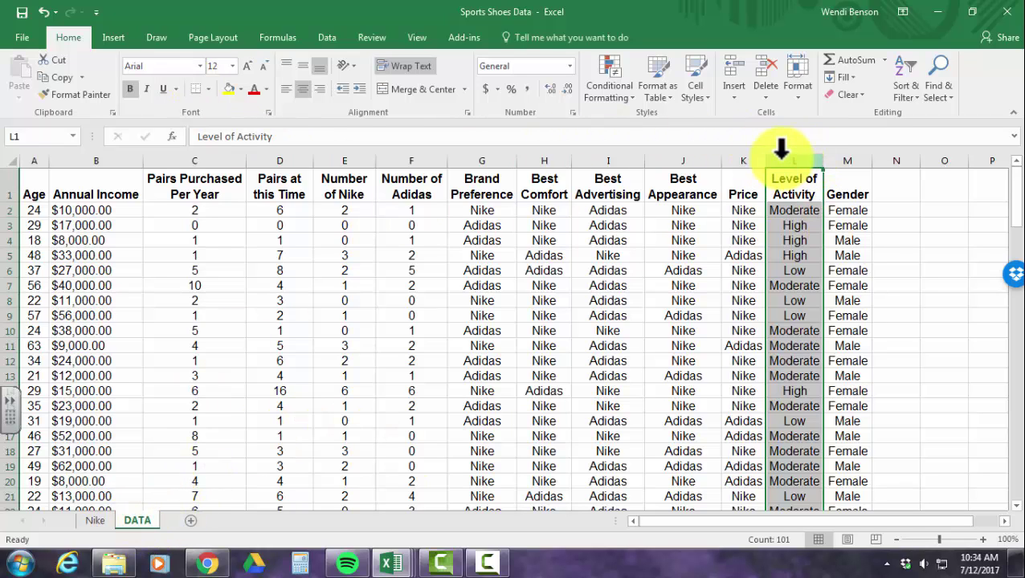
pyautogui.click(112, 38)
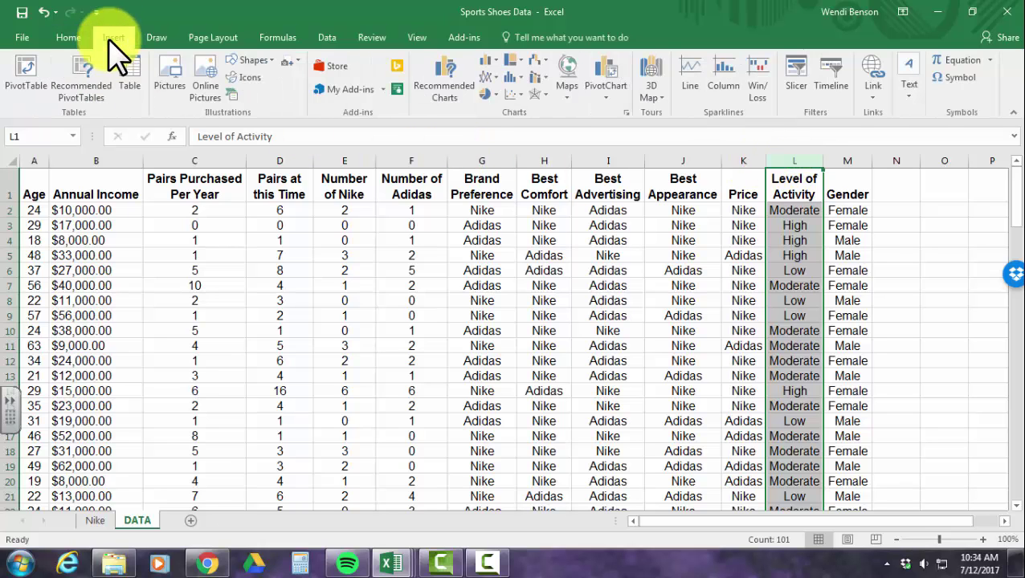
pyautogui.click(24, 84)
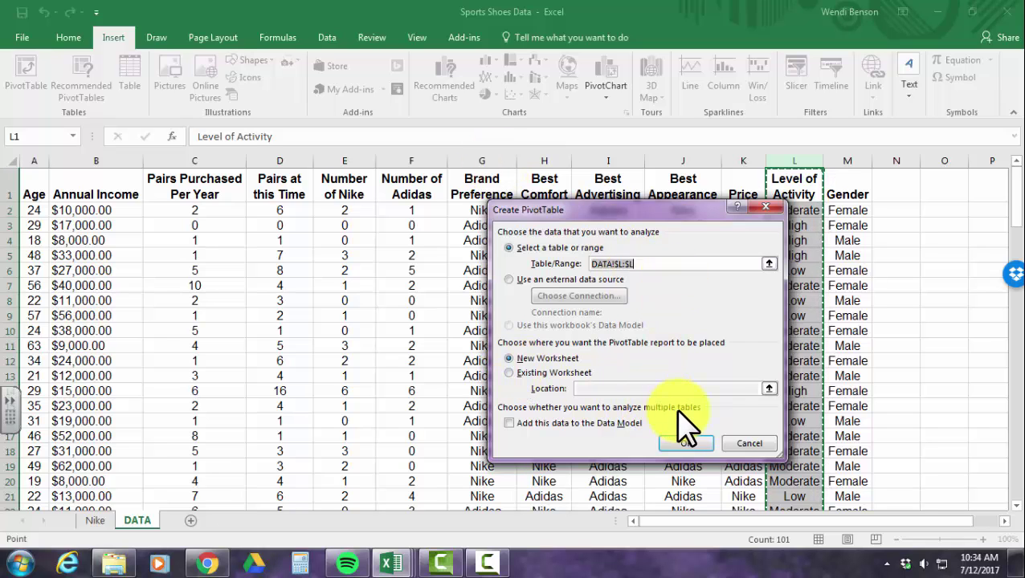
pyautogui.click(685, 444)
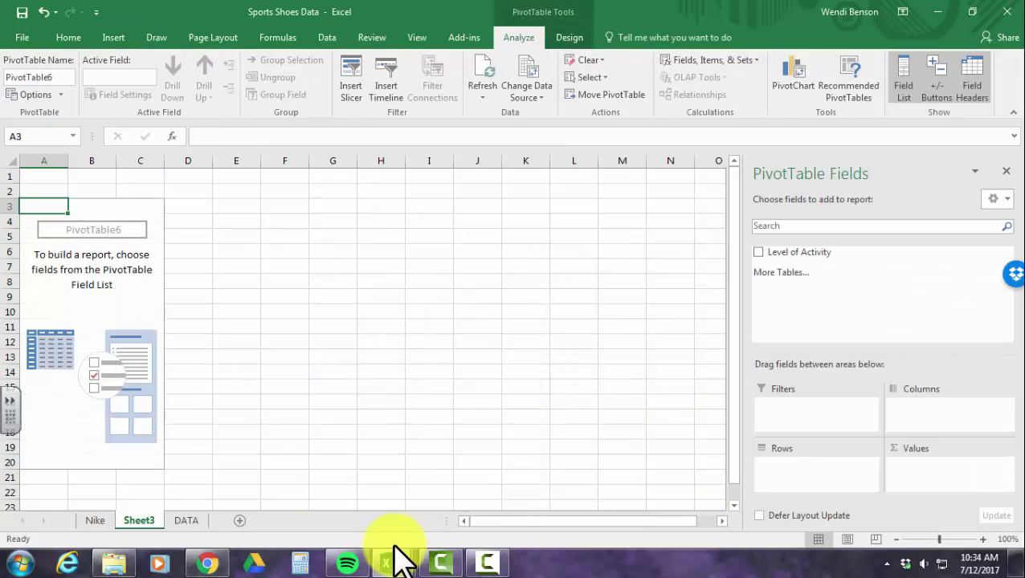
# Rename the new PivotTable worksheet as Level of Activity
pyautogui.doubleClick(140, 520)
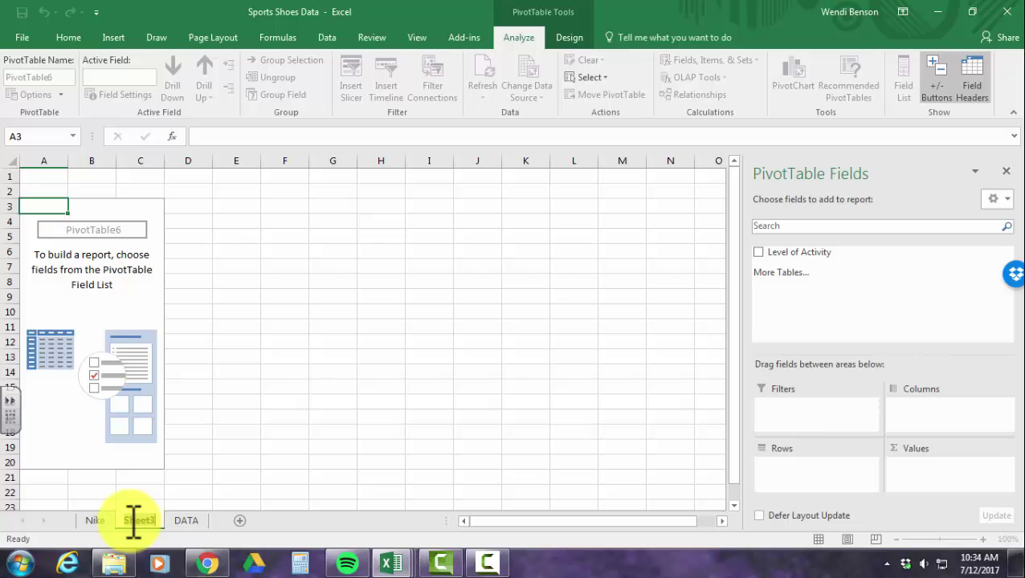
pyautogui.write('Level of Acti')
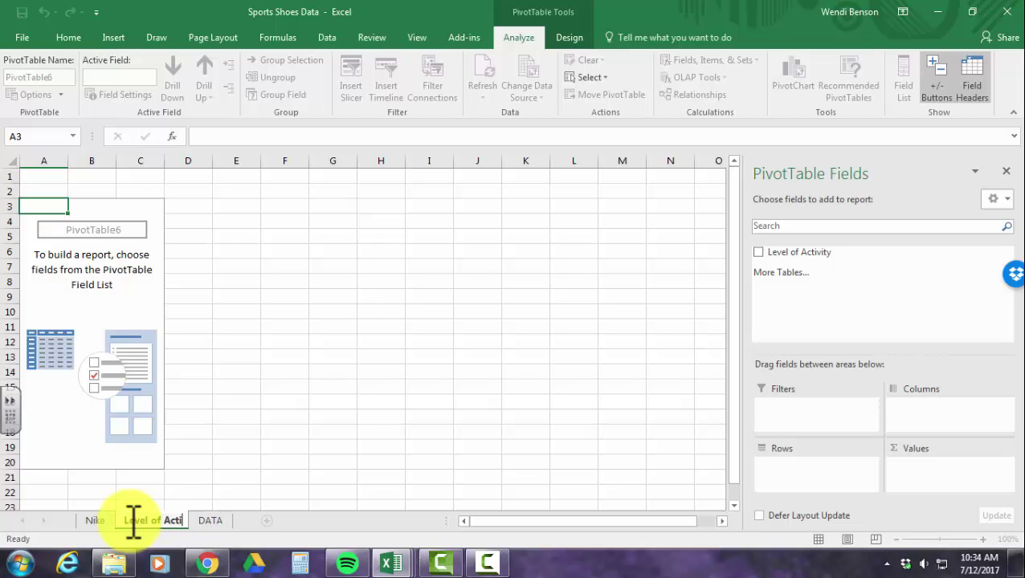
pyautogui.write('vity')
pyautogui.press('Return')
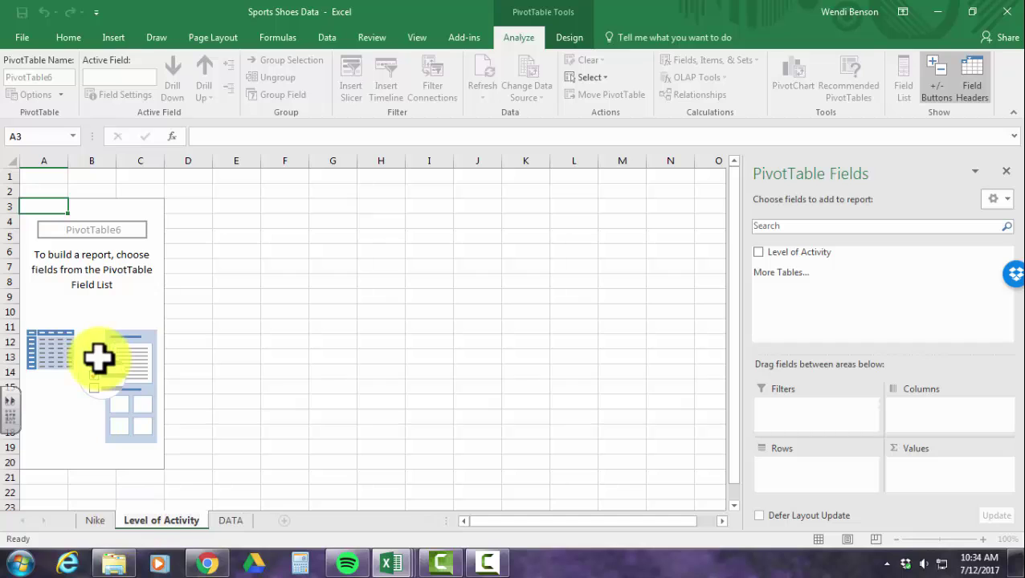
# Add Level of Activity to the PivotTable as both rows and values, summarized by Count
pyautogui.click(110, 314)
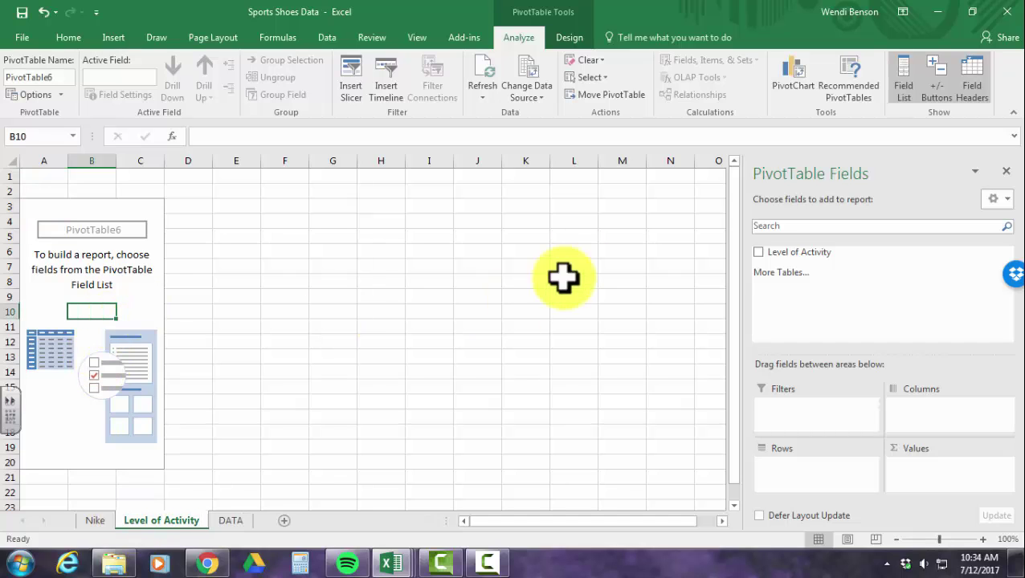
pyautogui.moveTo(787, 255); pyautogui.dragTo(845, 480)
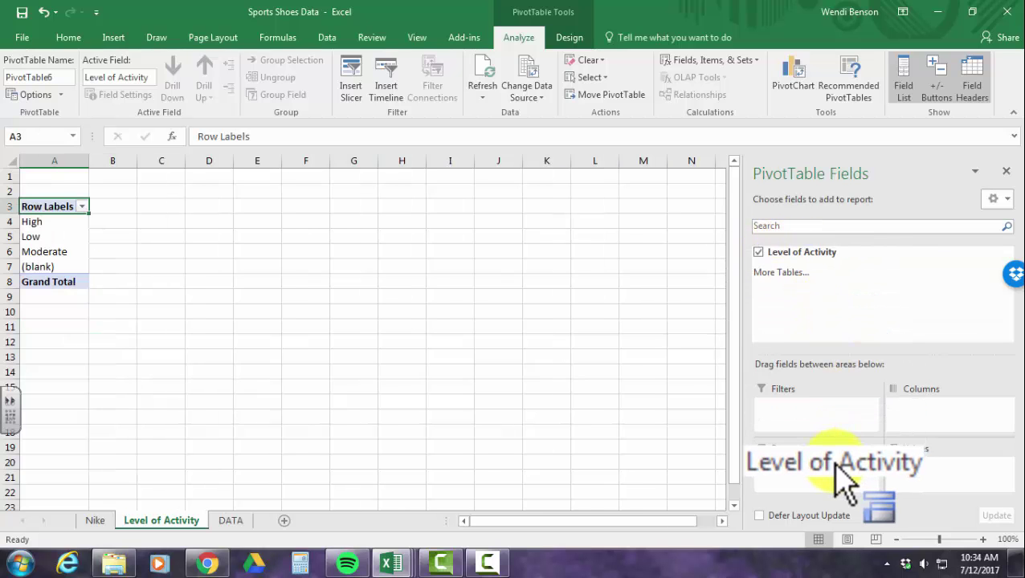
pyautogui.moveTo(802, 255); pyautogui.dragTo(960, 486)
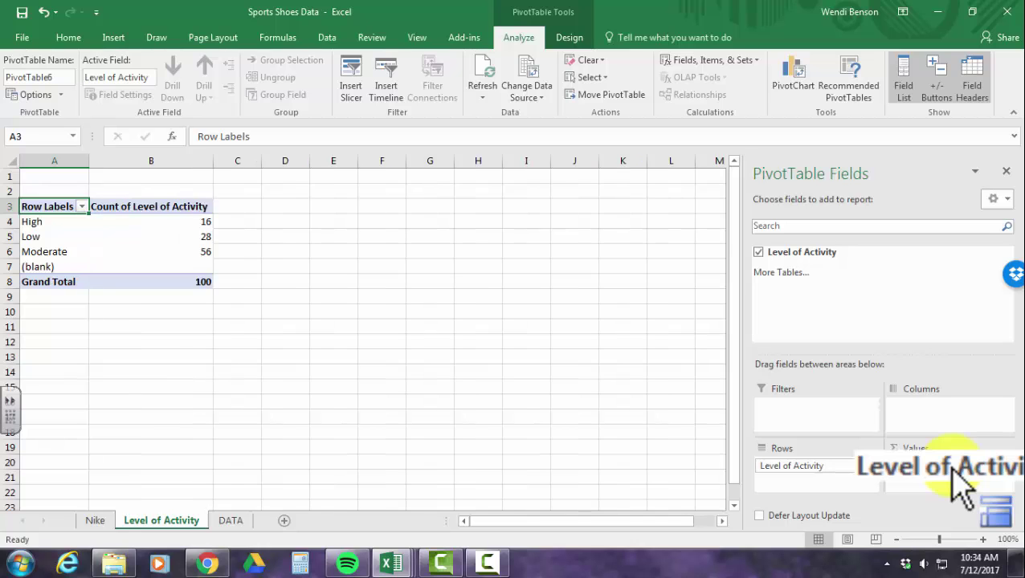
pyautogui.click(1004, 466)
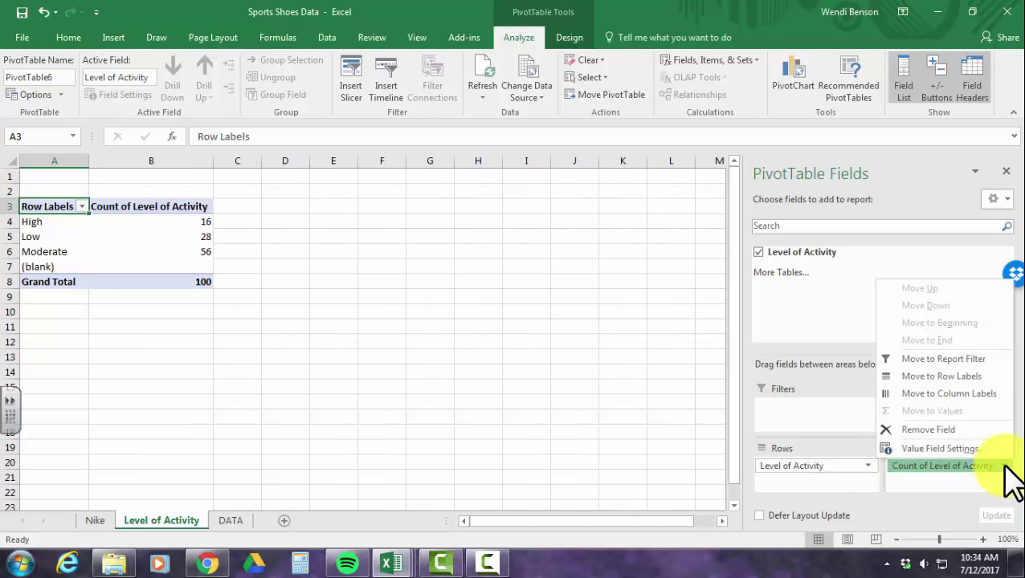
pyautogui.click(964, 449)
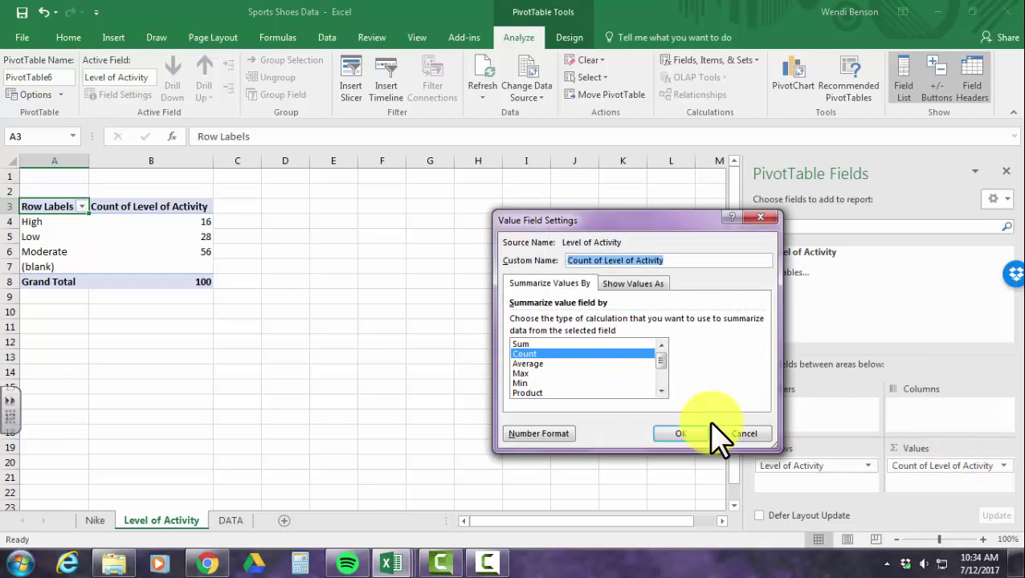
pyautogui.click(683, 434)
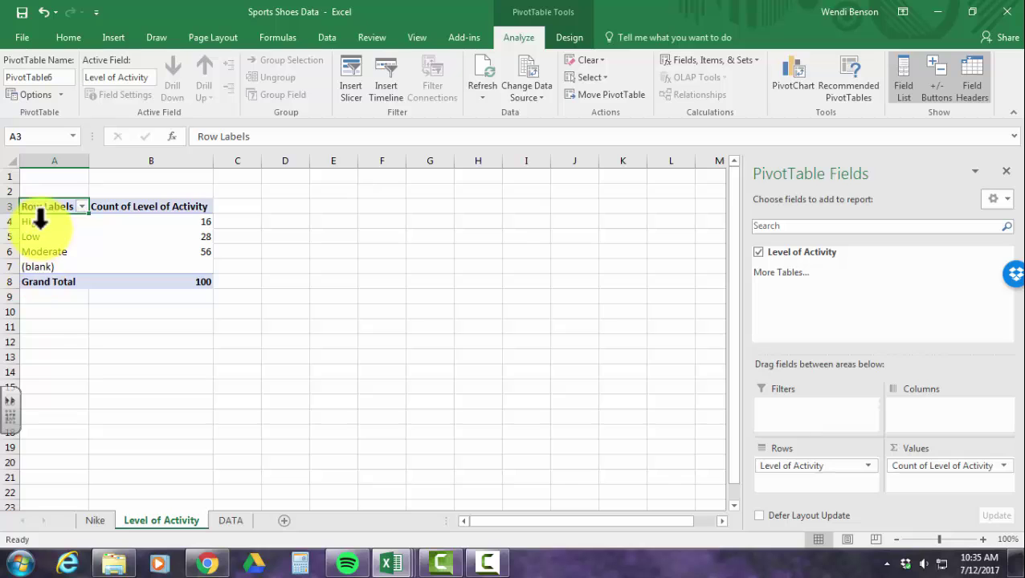
# Filter the (blank) item out of the PivotTable's row labels
pyautogui.click(82, 206)
pyautogui.click(48, 400)
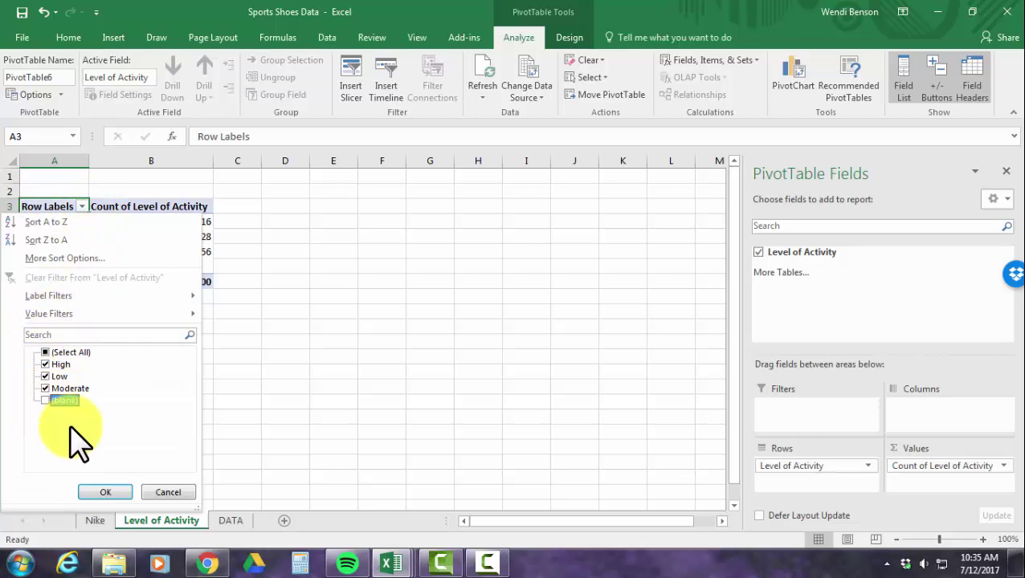
pyautogui.click(119, 493)
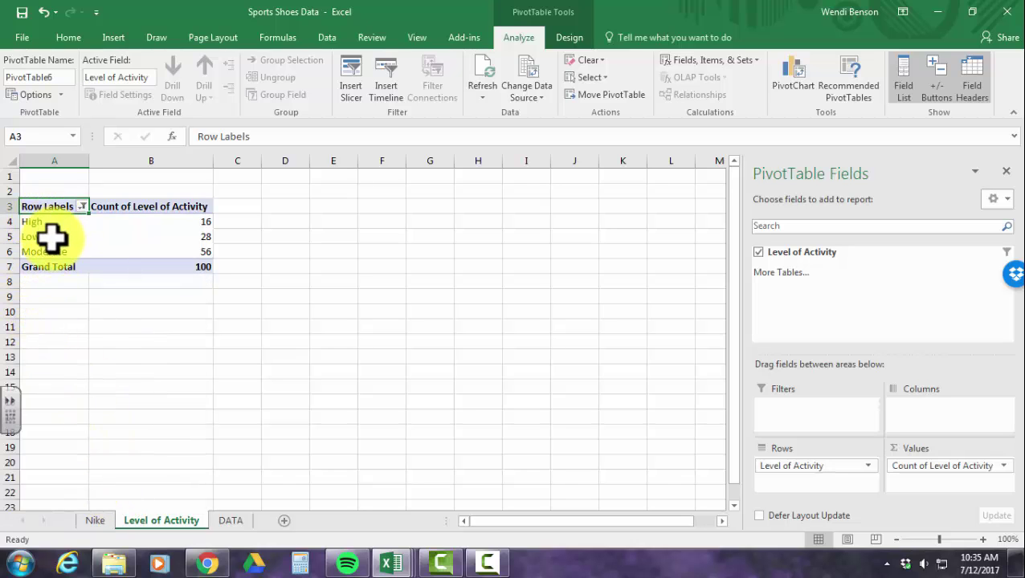
# Reorder the PivotTable's activity rows as Low, Moderate, High
pyautogui.click(8, 236)
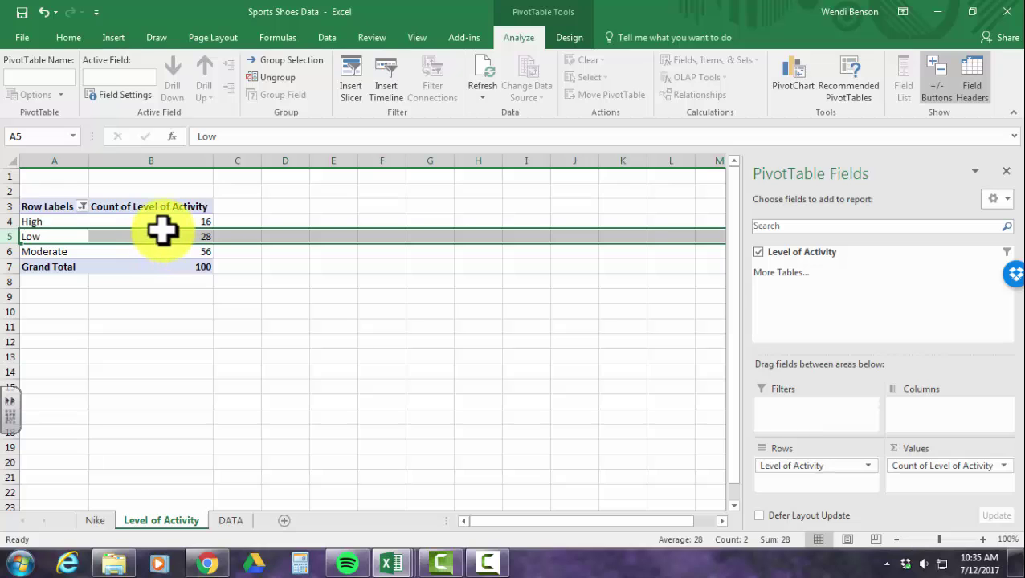
pyautogui.moveTo(162, 229); pyautogui.dragTo(163, 216)
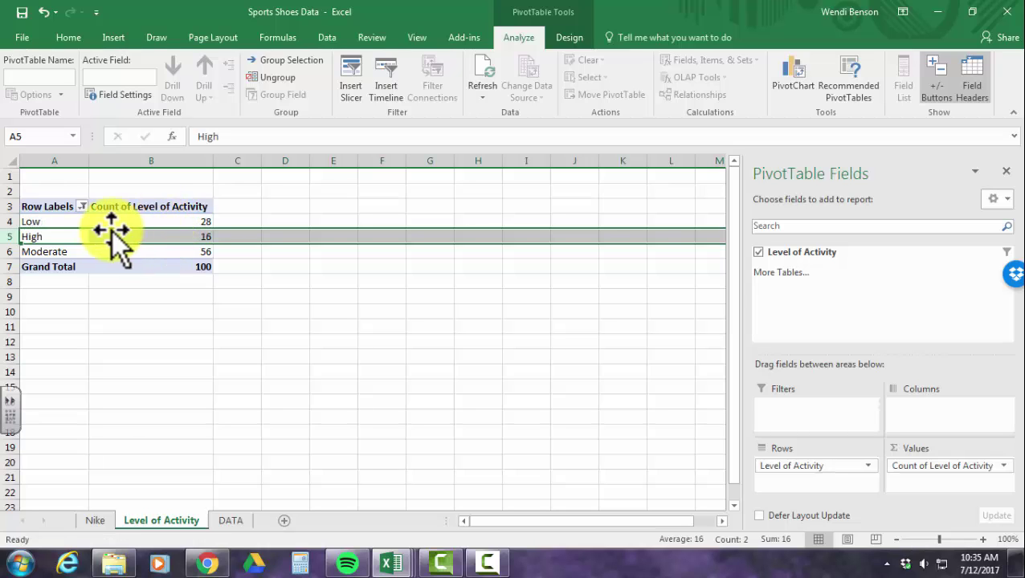
pyautogui.click(11, 252)
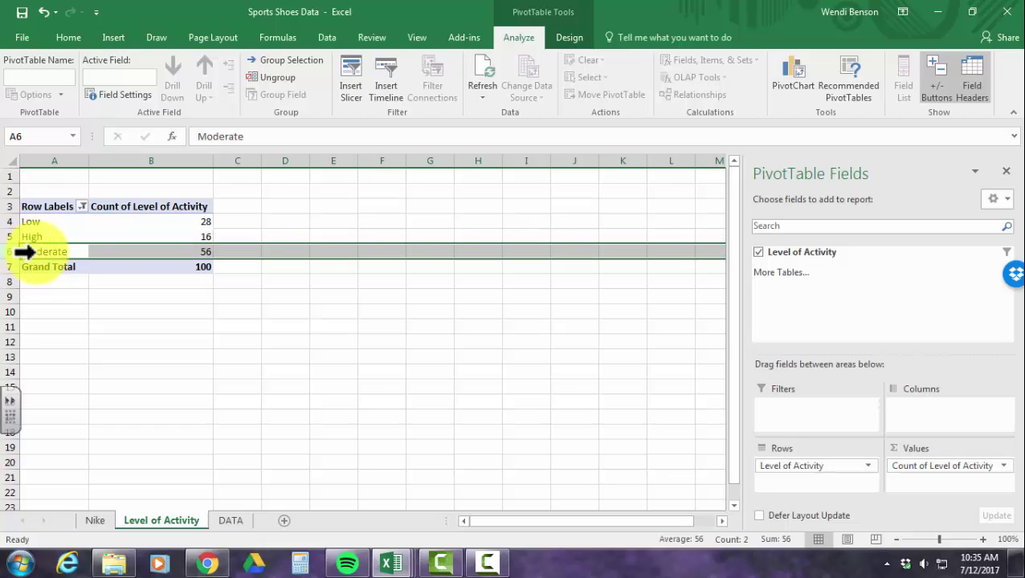
pyautogui.moveTo(83, 245); pyautogui.dragTo(82, 228)
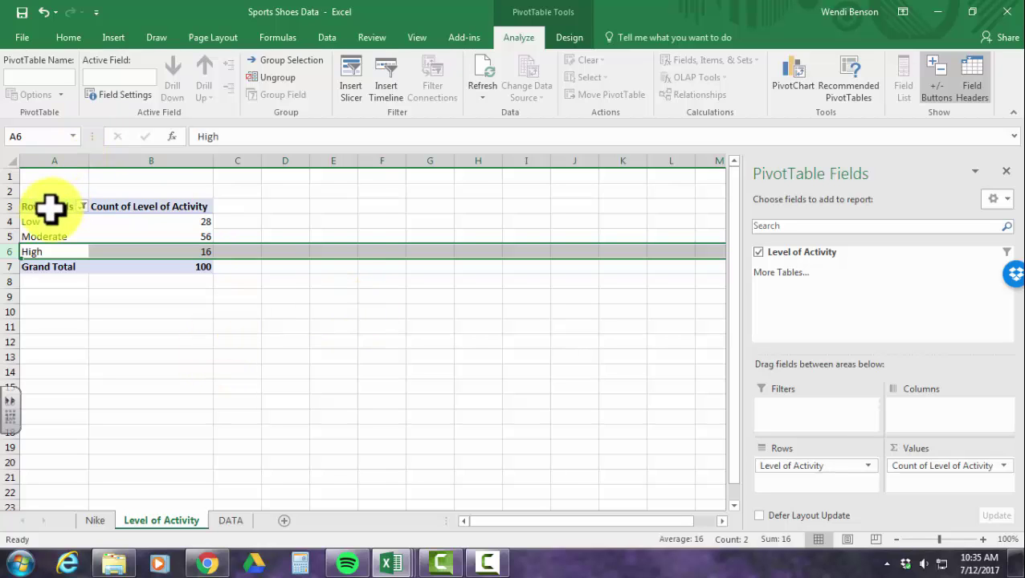
# Copy the whole Level of Activity PivotTable and paste the duplicate at A10
pyautogui.moveTo(50, 208); pyautogui.dragTo(156, 267)
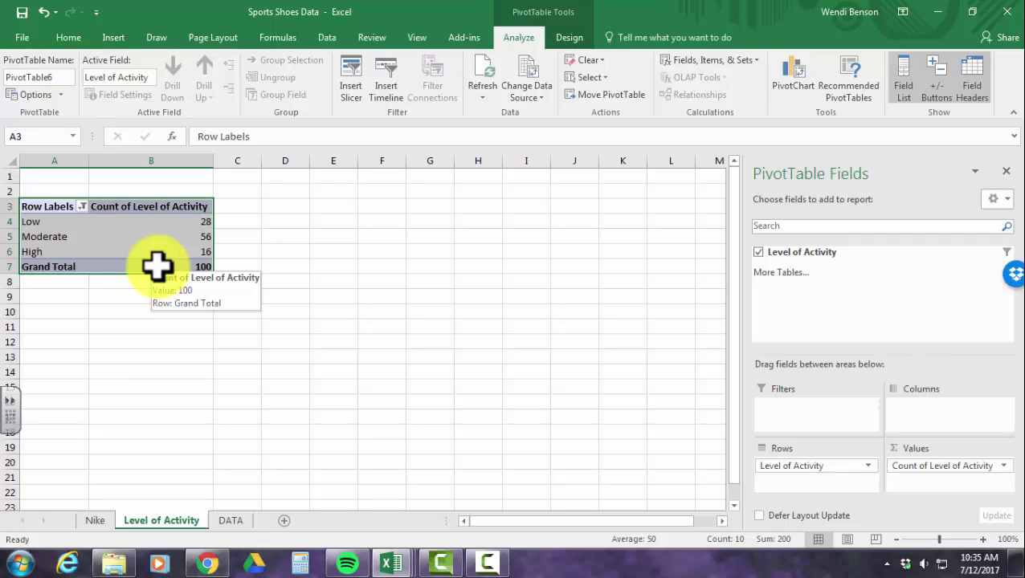
pyautogui.click(70, 37)
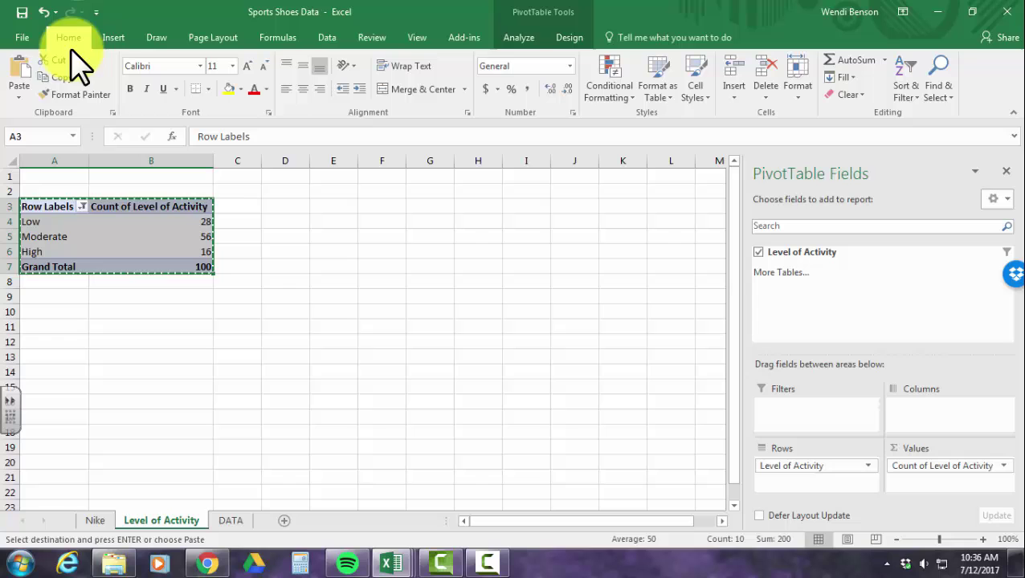
pyautogui.click(55, 312)
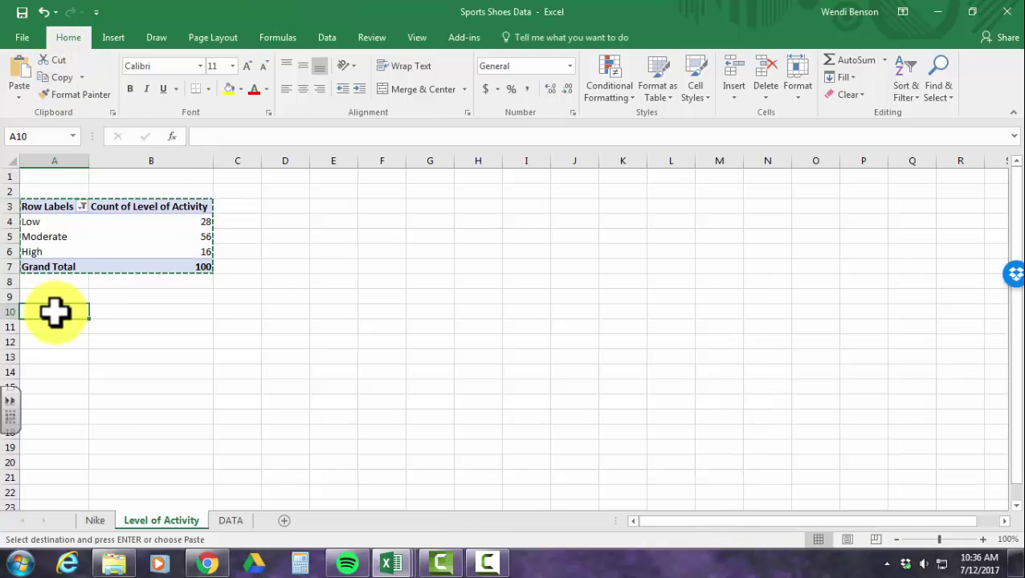
pyautogui.hotkey('ctrl', 'v')
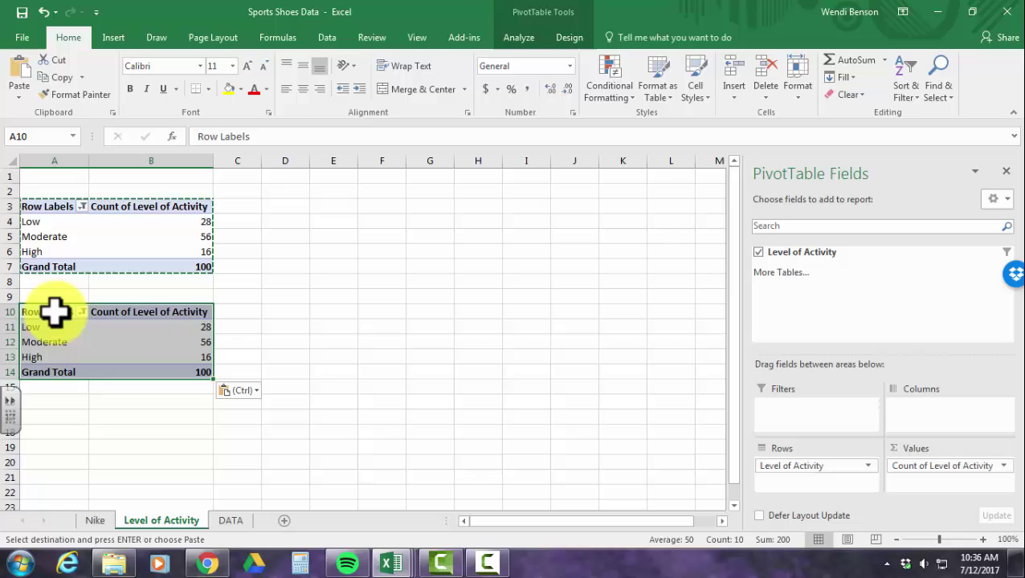
# Show the Count of Level of Activity values in the PivotTable at A10 as % of Grand Total
pyautogui.click(123, 328)
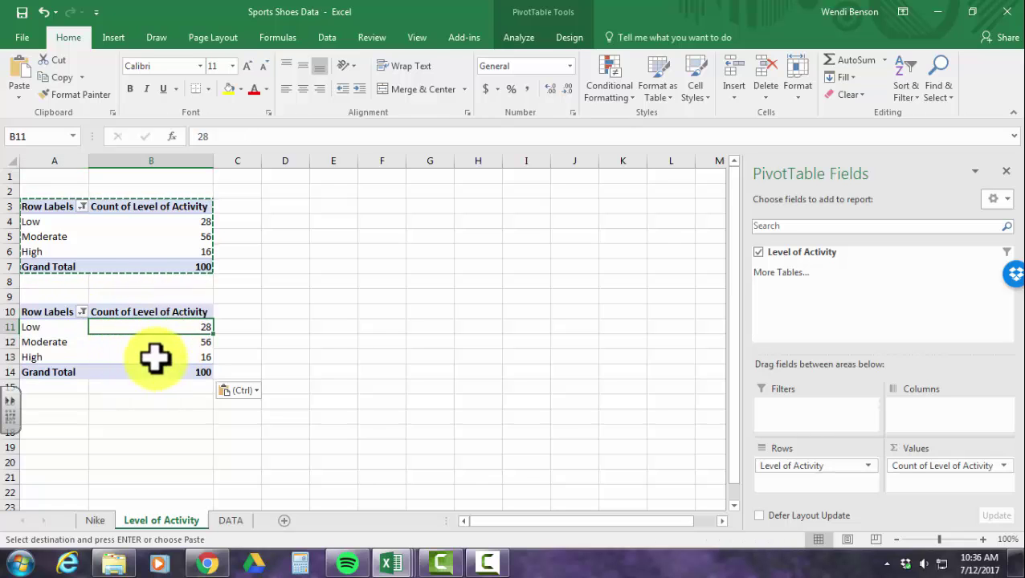
pyautogui.click(154, 317)
pyautogui.moveTo(155, 325); pyautogui.dragTo(153, 369)
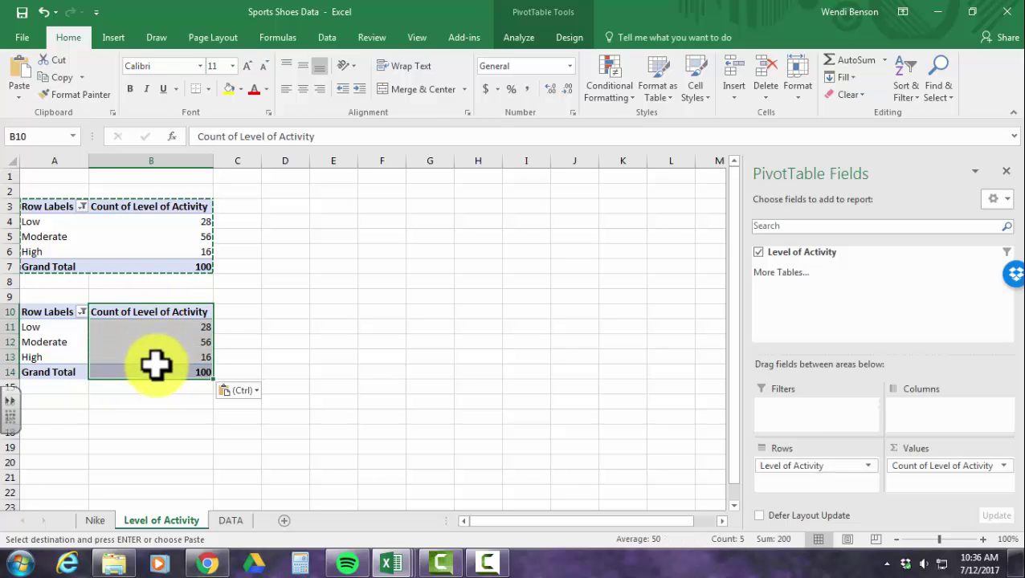
pyautogui.rightClick(164, 366)
pyautogui.moveTo(261, 287)
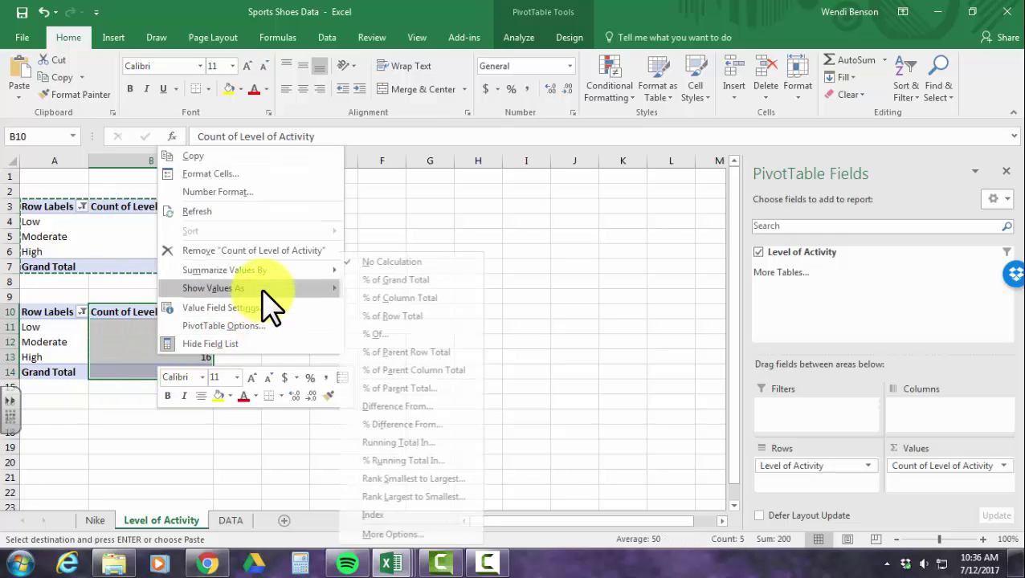
pyautogui.click(393, 279)
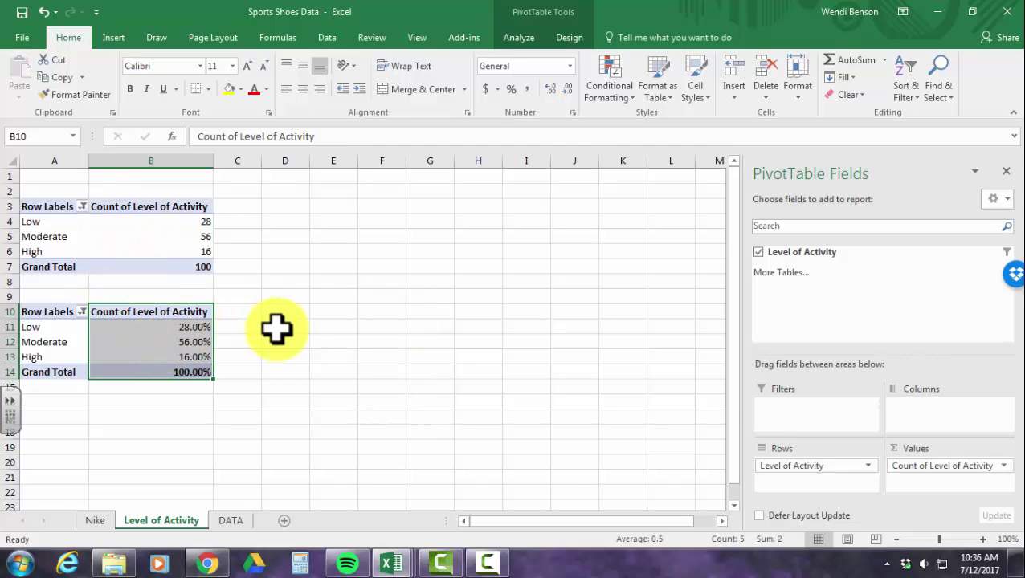
# Rename the row label header in A3 of the frequency PivotTable as "Level of Activity"
pyautogui.click(28, 207)
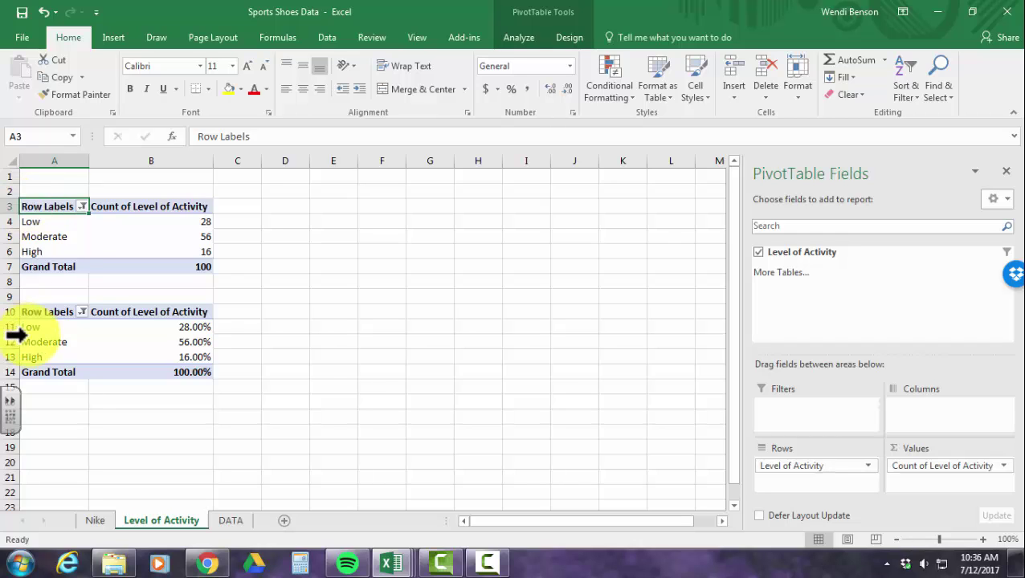
pyautogui.write('Level of Activity')
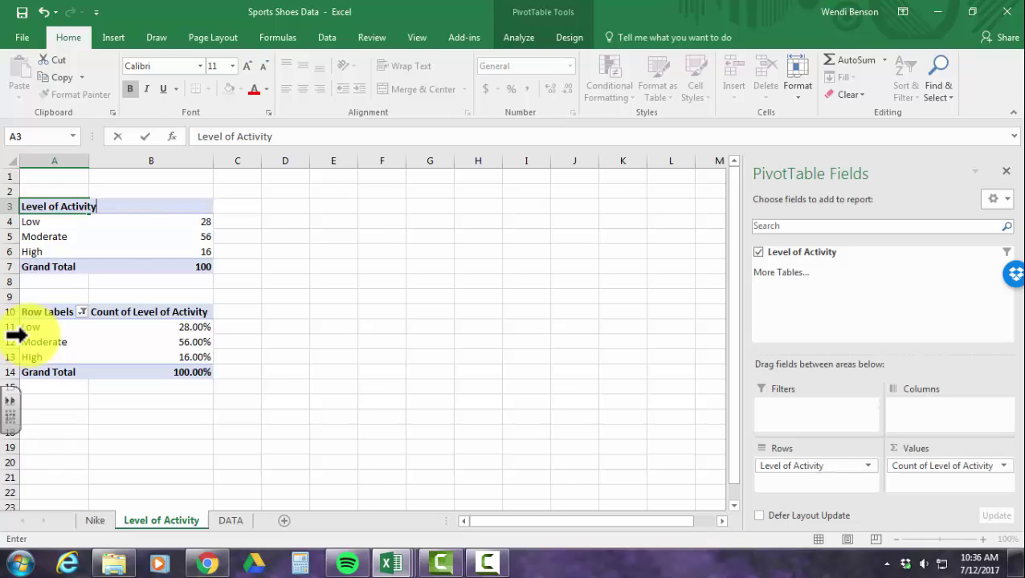
pyautogui.click(291, 341)
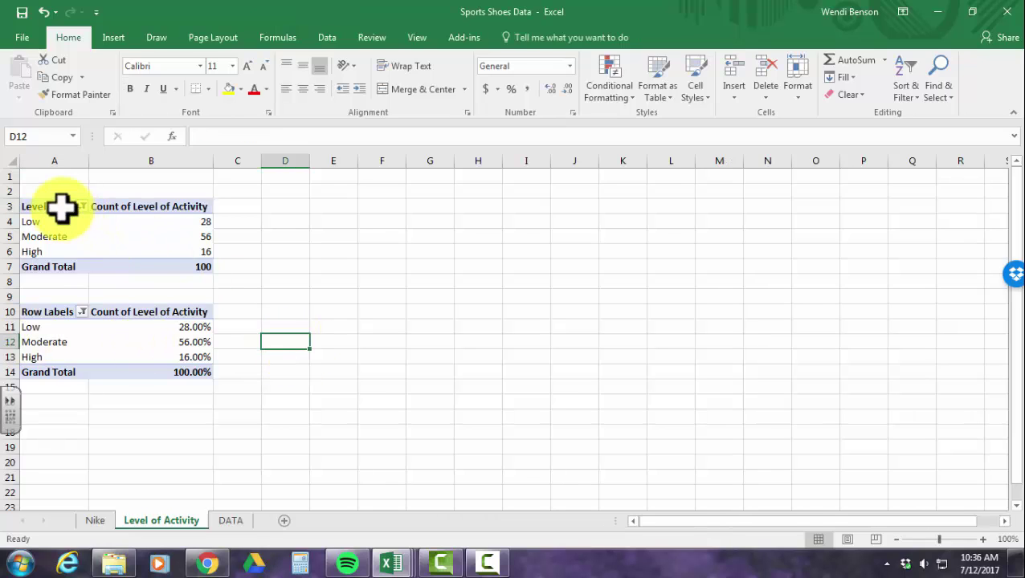
# Copy the header text from A3 and use it to replace the row label header text in A10
pyautogui.click(55, 206)
pyautogui.moveTo(277, 137); pyautogui.dragTo(195, 137)
pyautogui.click(39, 311)
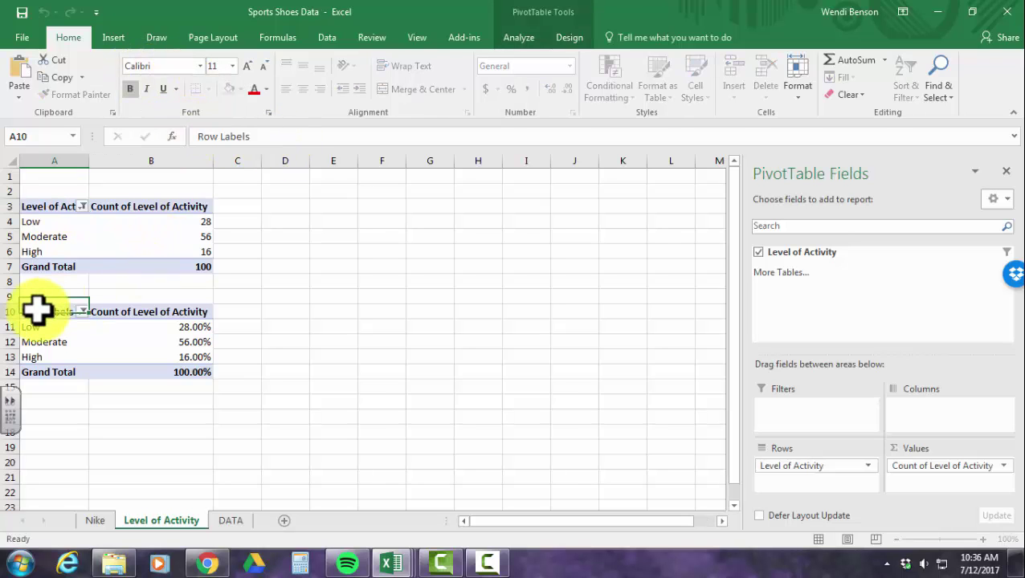
pyautogui.click(522, 323)
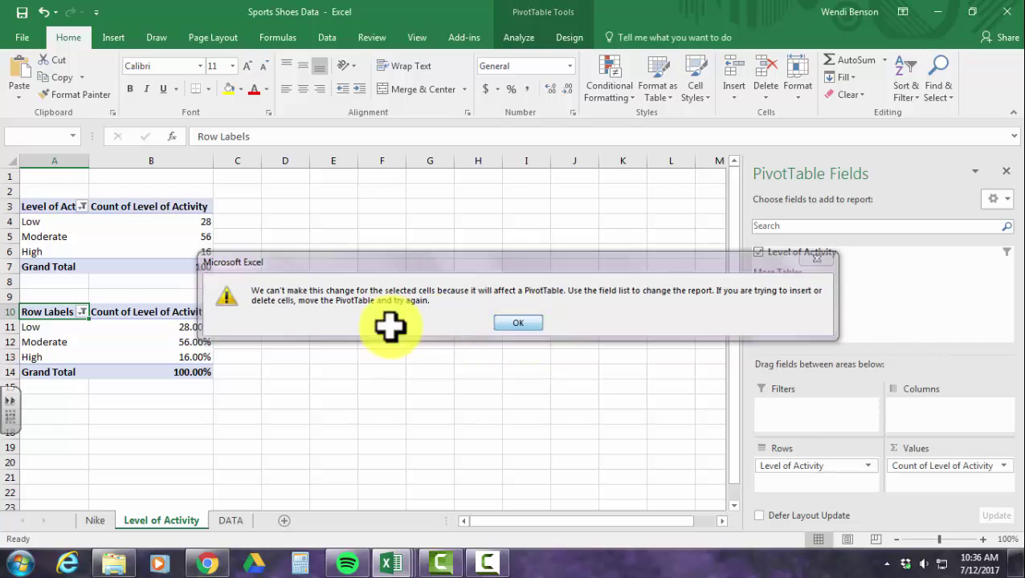
pyautogui.moveTo(270, 138); pyautogui.dragTo(194, 138)
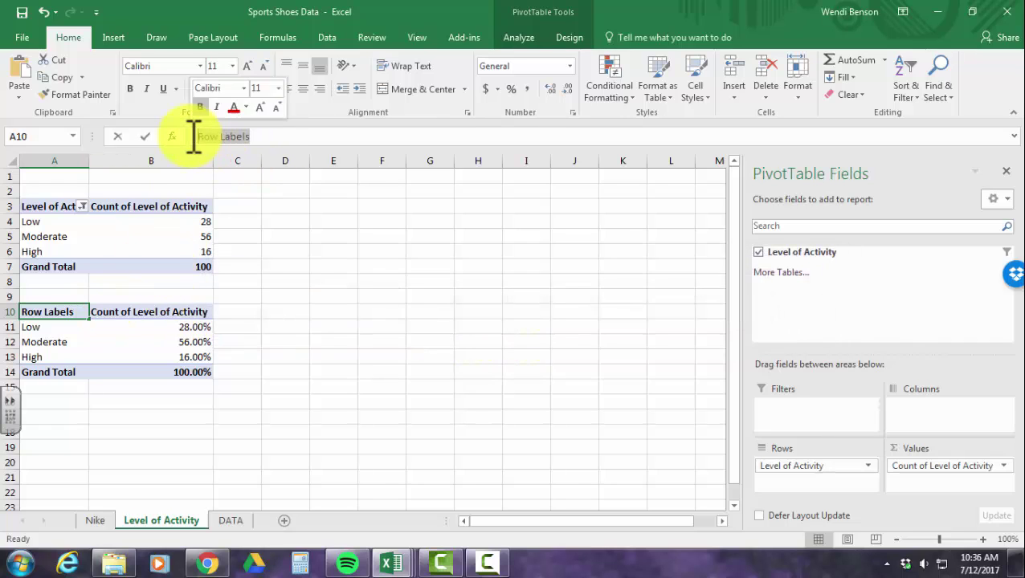
pyautogui.hotkey('ctrl', 'v')
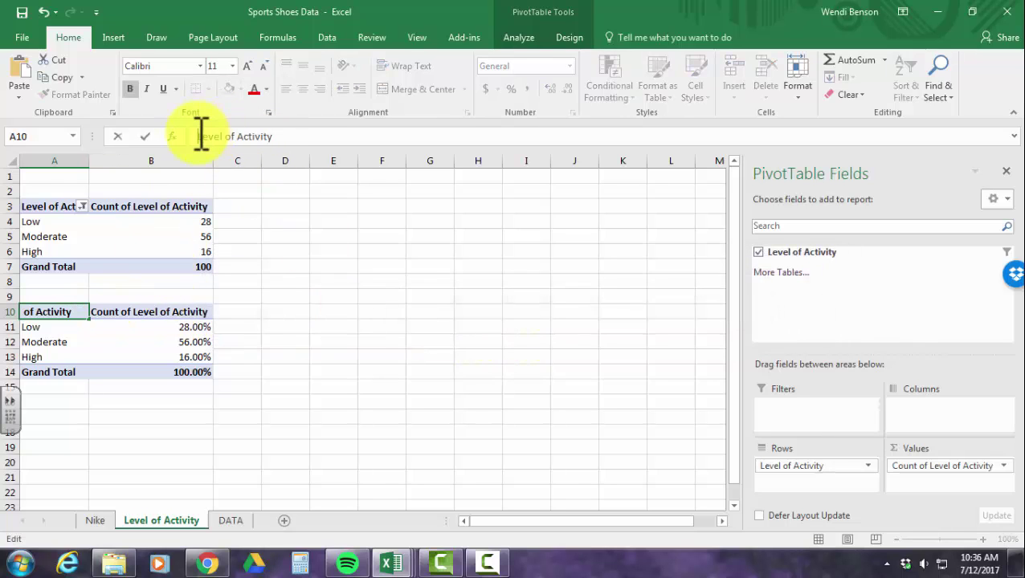
pyautogui.click(407, 384)
# Rename the value headers as "Number of Customers" in B3 and "% of Customers" in B10
pyautogui.click(119, 207)
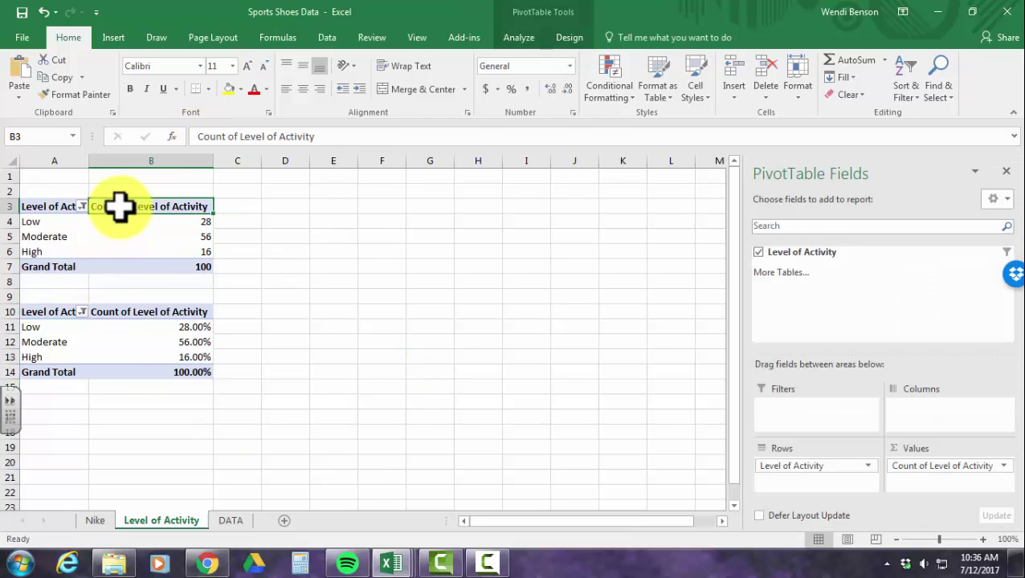
pyautogui.write('Nu')
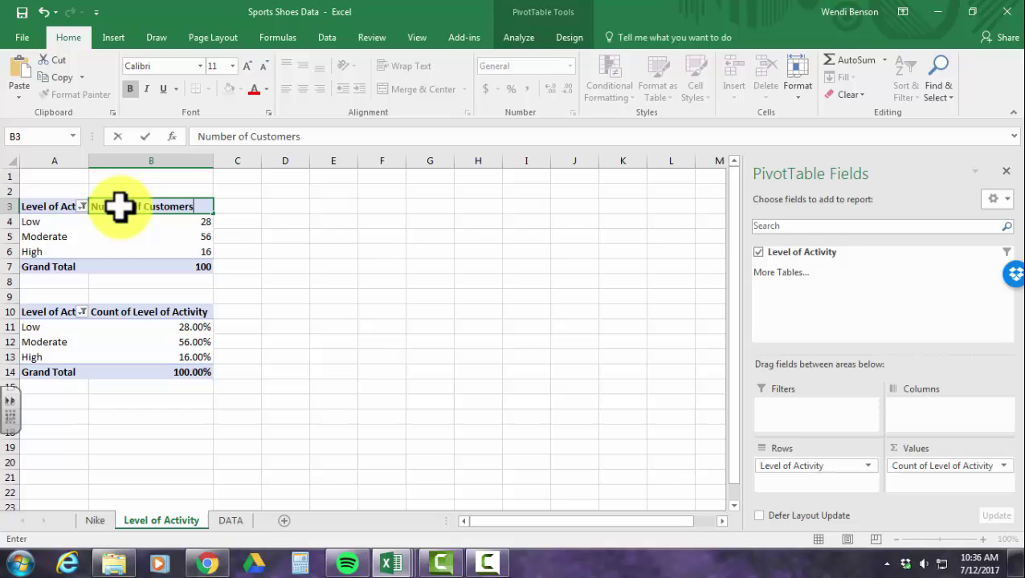
pyautogui.write('mber of Customers')
pyautogui.click(151, 313)
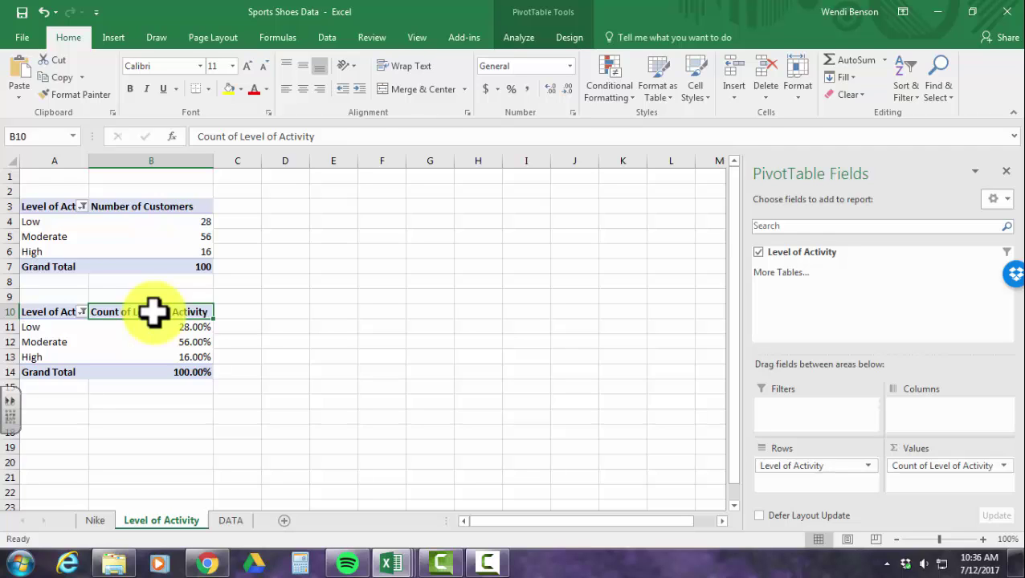
pyautogui.write('% of Customers')
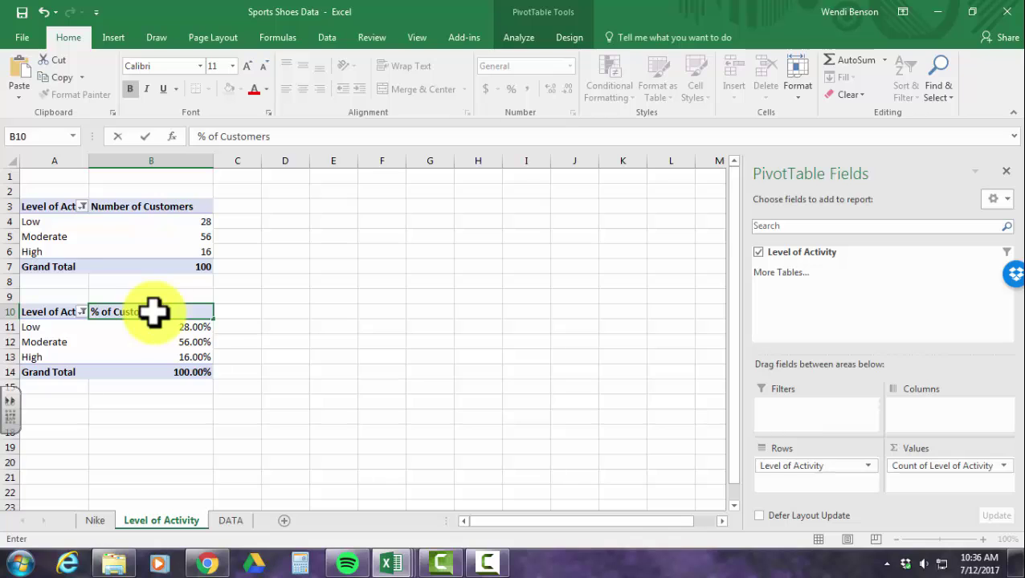
pyautogui.click(294, 315)
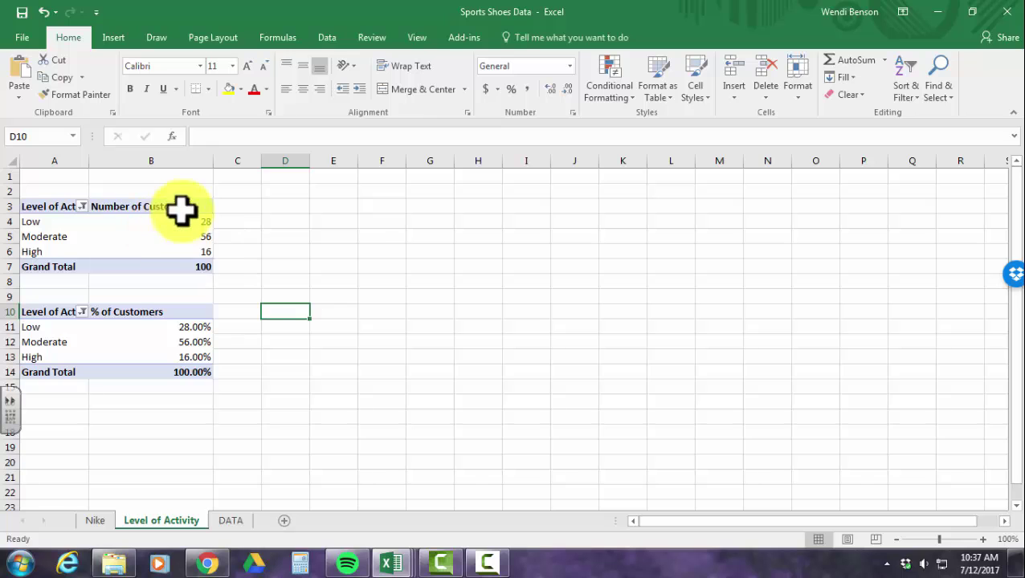
# Insert a Clustered Column PivotChart from the Number of Customers PivotTable and place it beside the tables, starting at column C
pyautogui.click(135, 237)
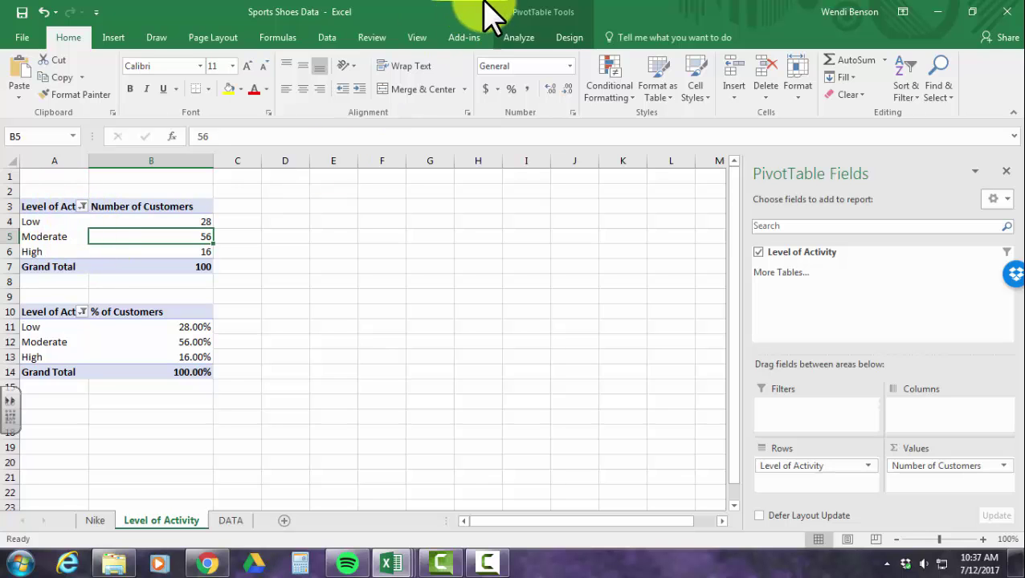
pyautogui.click(530, 40)
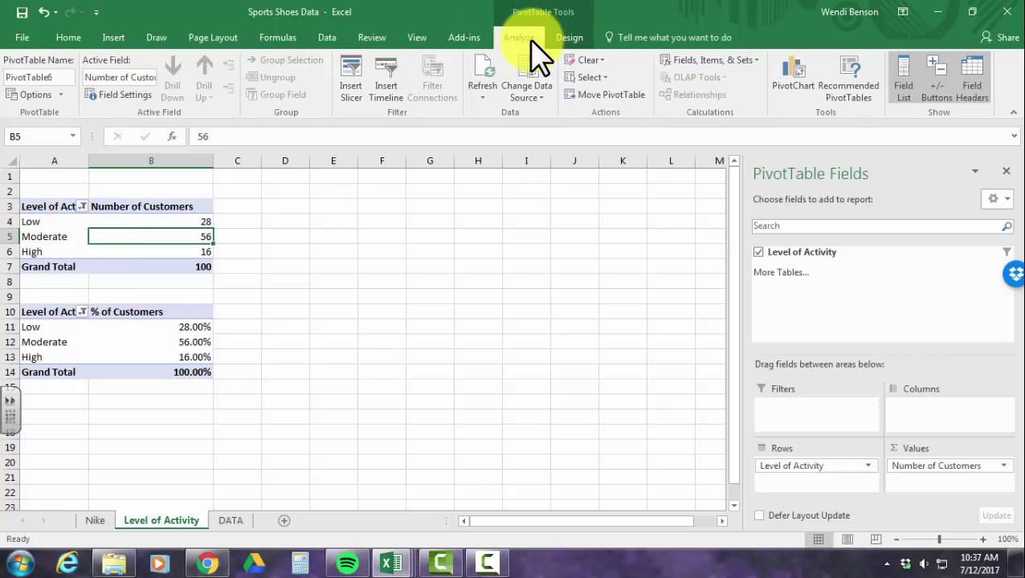
pyautogui.click(800, 79)
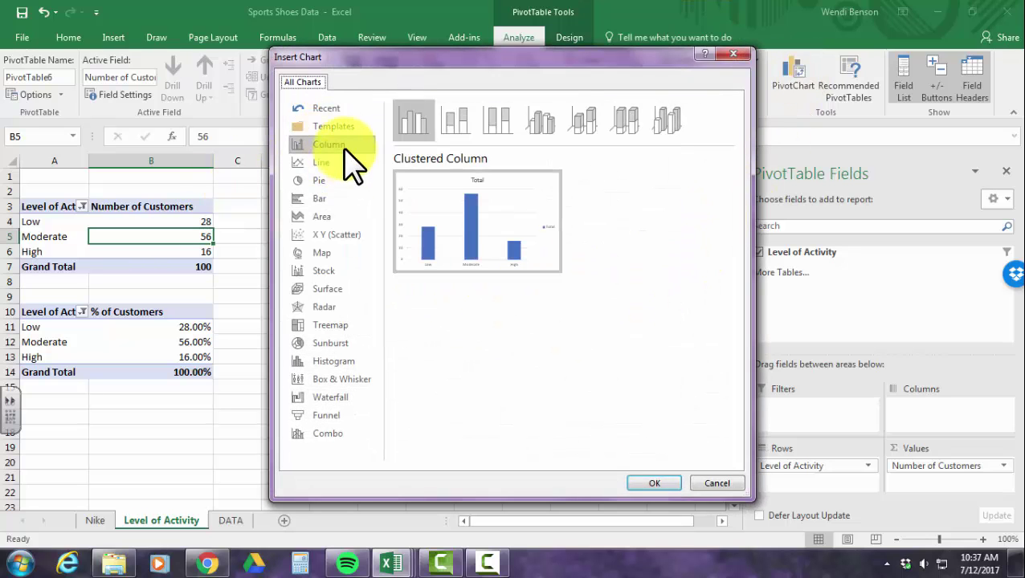
pyautogui.click(668, 482)
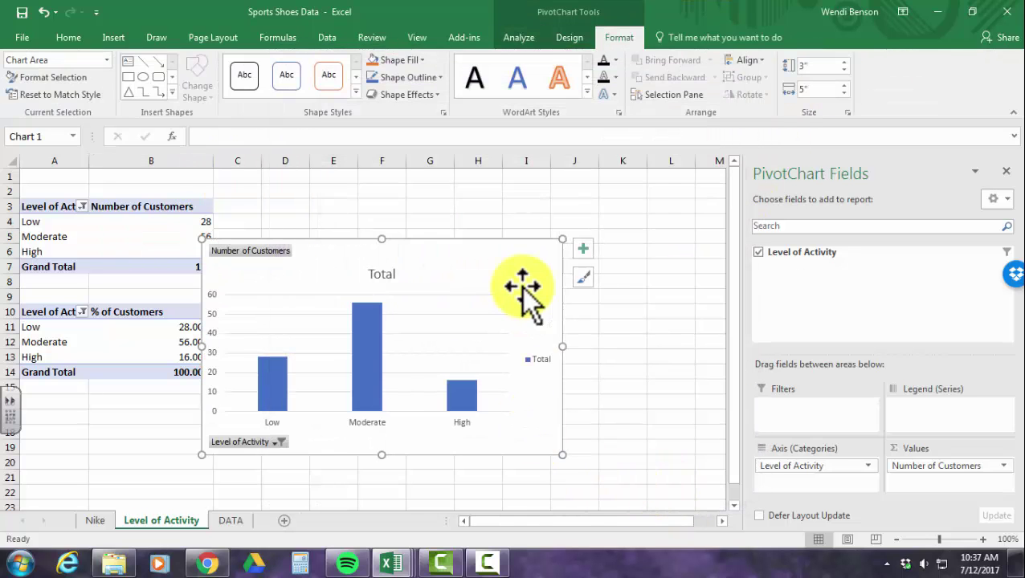
pyautogui.moveTo(498, 279); pyautogui.dragTo(536, 212)
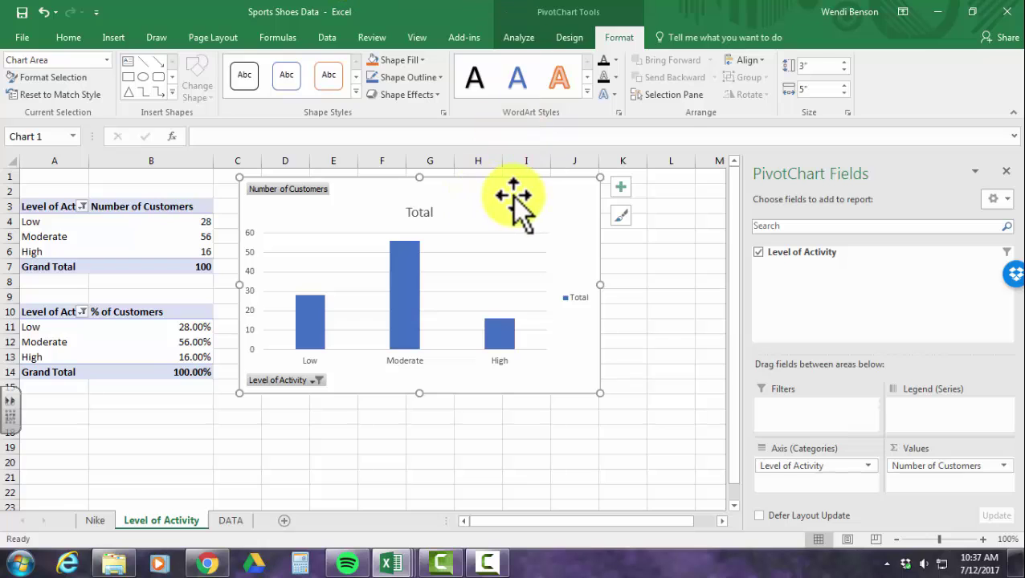
# Add primary horizontal and primary vertical axis titles to the Number of Customers chart
pyautogui.click(570, 38)
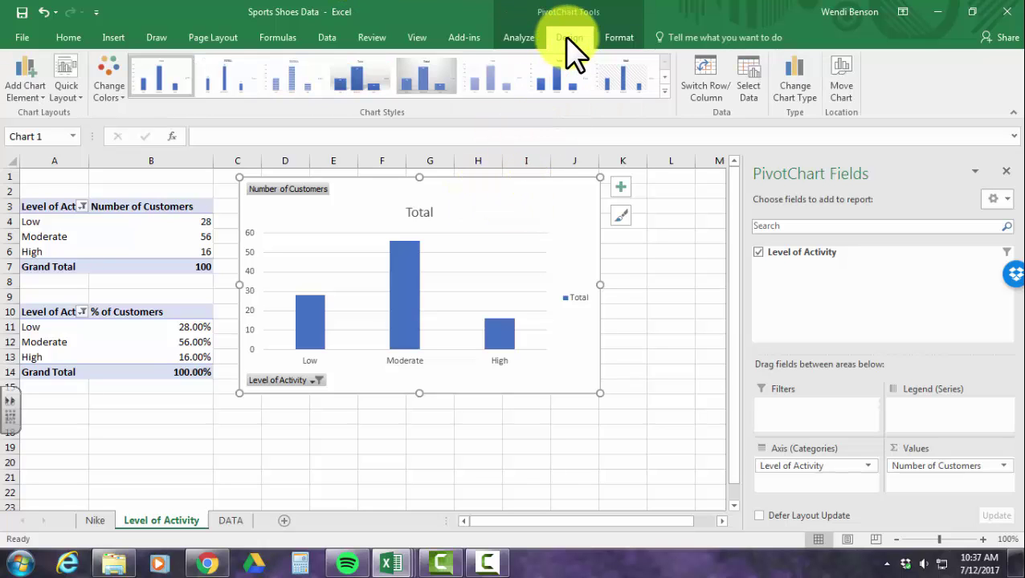
pyautogui.click(22, 88)
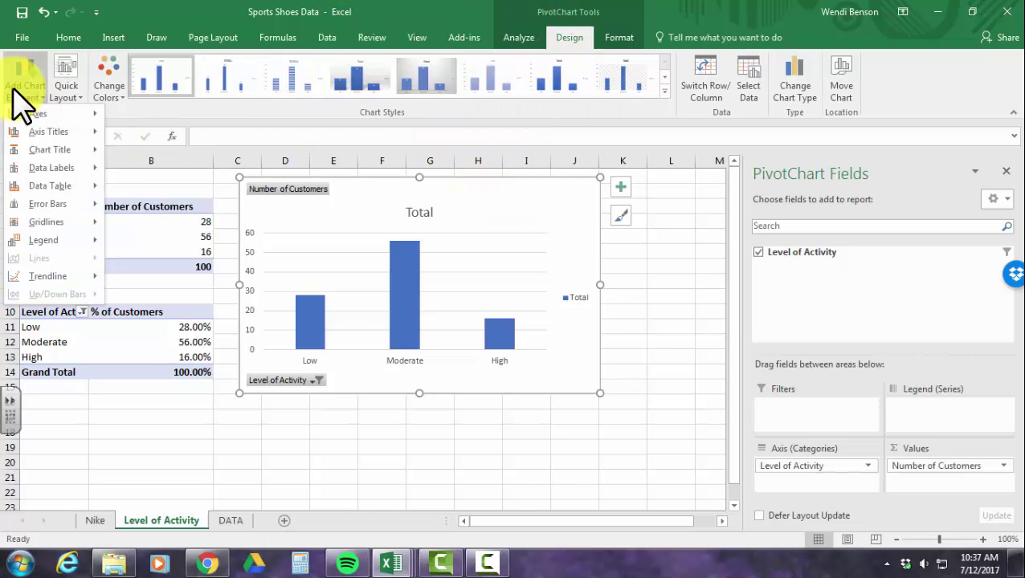
pyautogui.moveTo(36, 133)
pyautogui.click(121, 142)
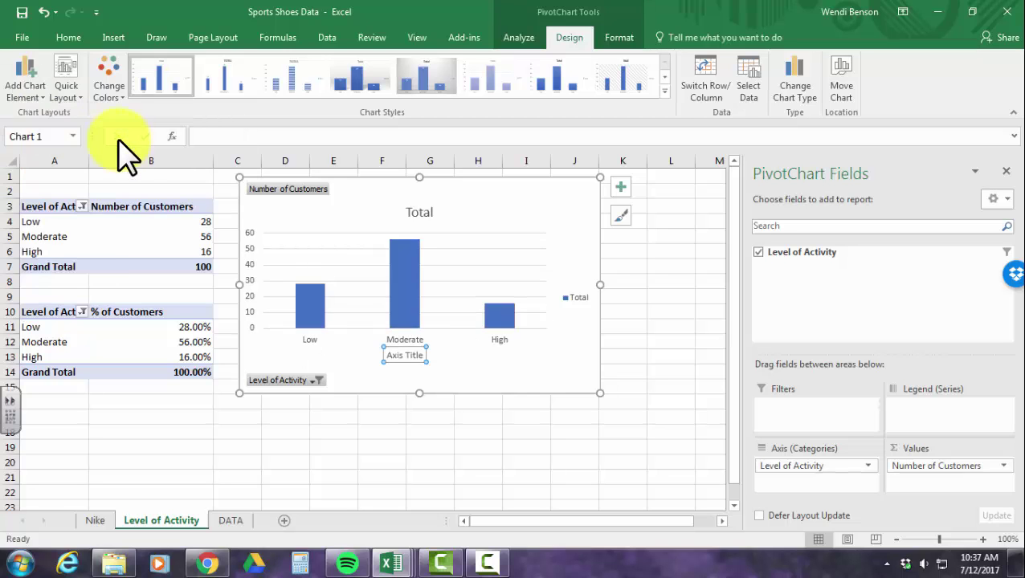
pyautogui.click(23, 84)
pyautogui.moveTo(32, 133)
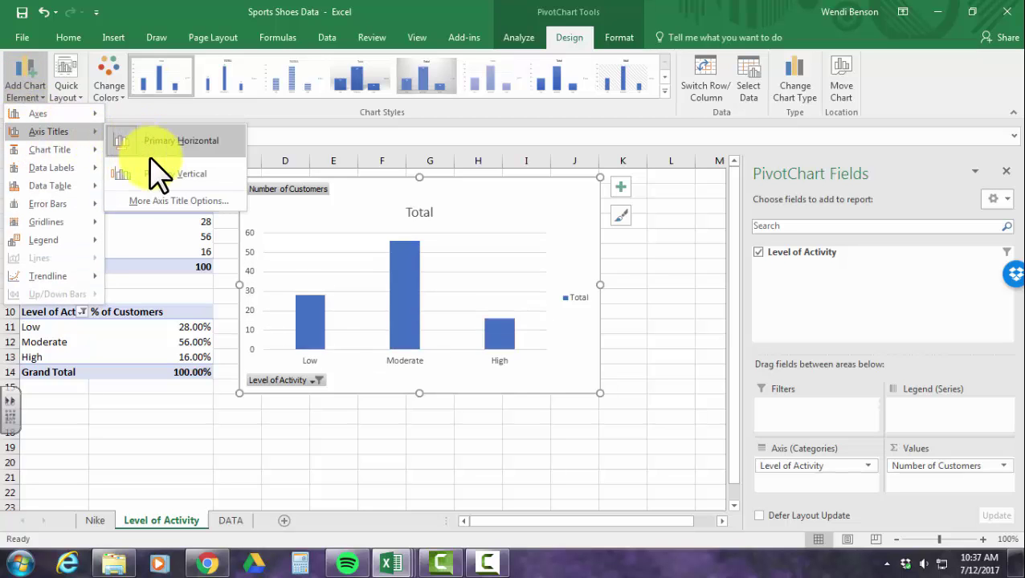
pyautogui.click(159, 175)
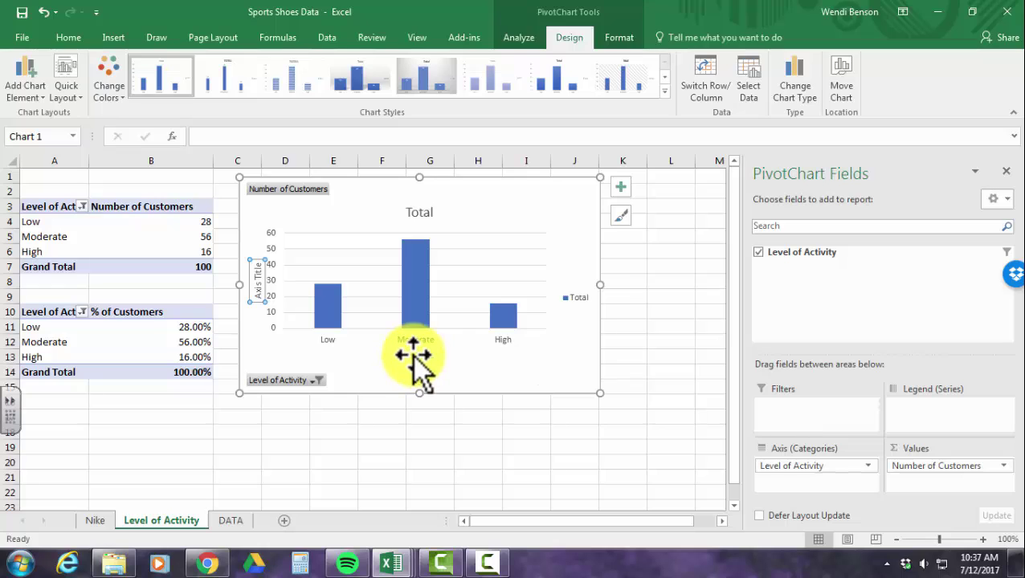
# Set the chart's horizontal axis title to "Level of Activity" and its vertical axis title to "Number of Customers"
pyautogui.click(406, 358)
pyautogui.moveTo(402, 359); pyautogui.dragTo(430, 359)
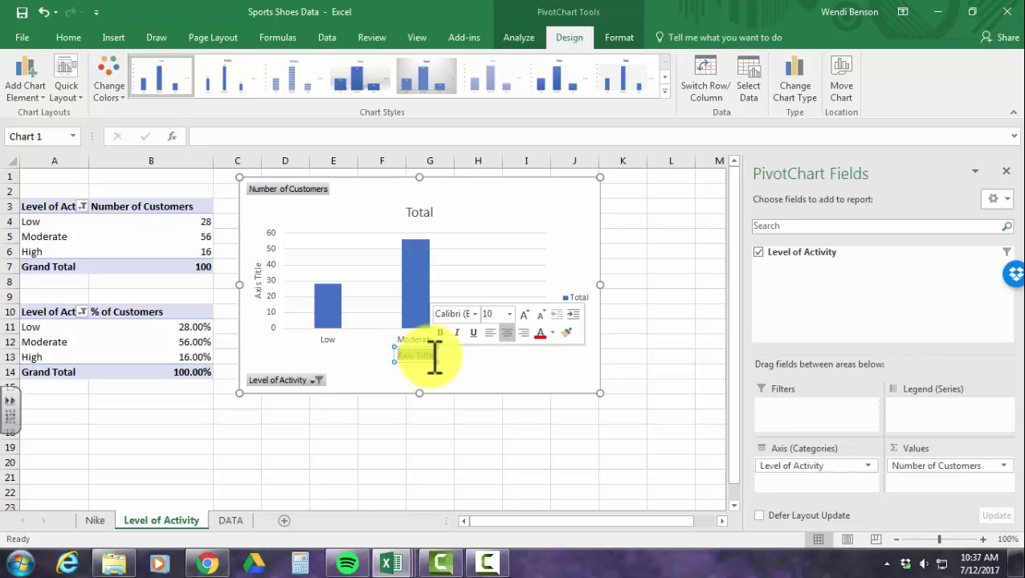
pyautogui.write('Level of Ac')
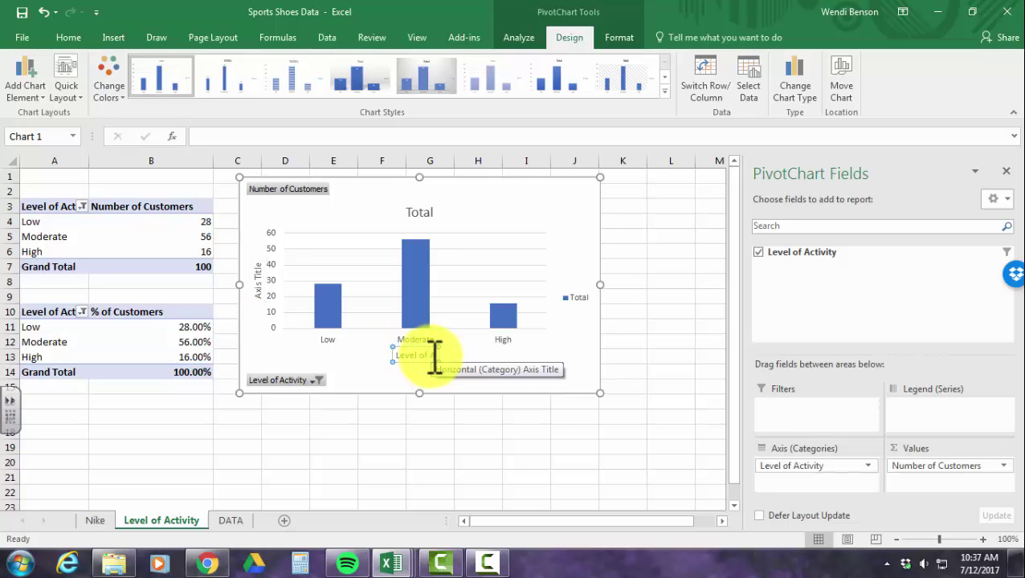
pyautogui.write('tiv')
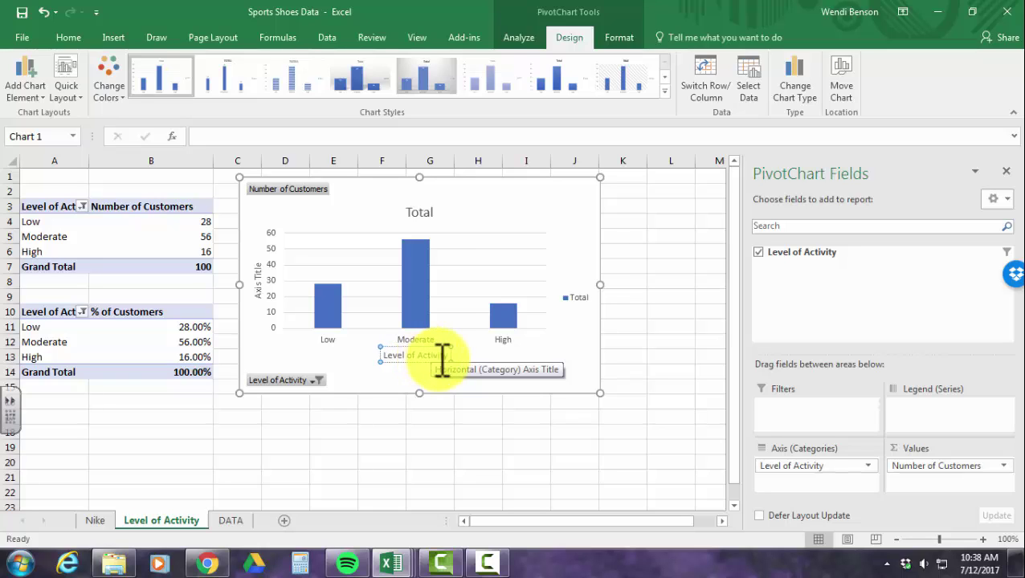
pyautogui.write('ity')
pyautogui.click(258, 273)
pyautogui.moveTo(258, 273); pyautogui.dragTo(256, 293)
pyautogui.write('Number of Customers')
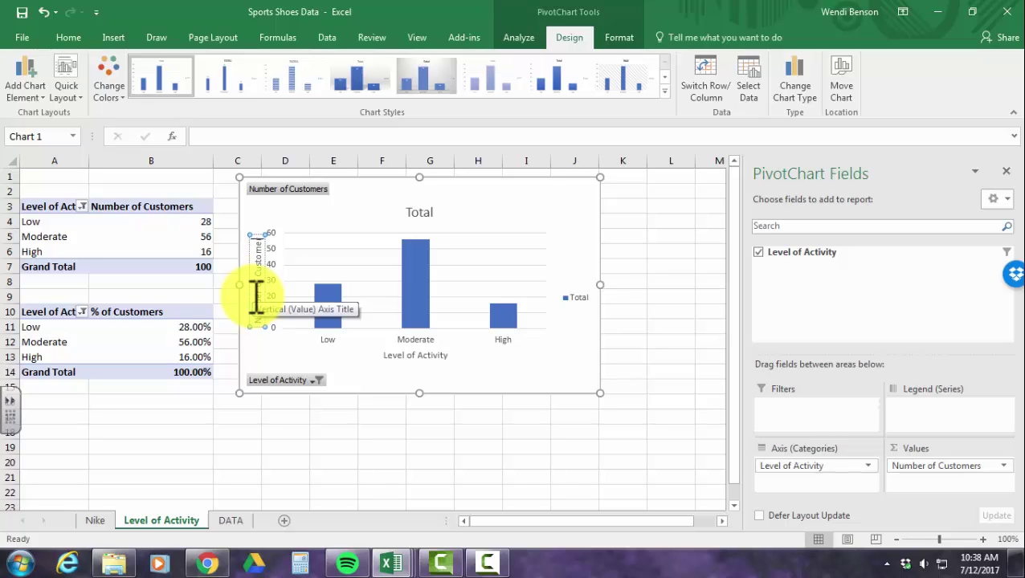
pyautogui.click(379, 447)
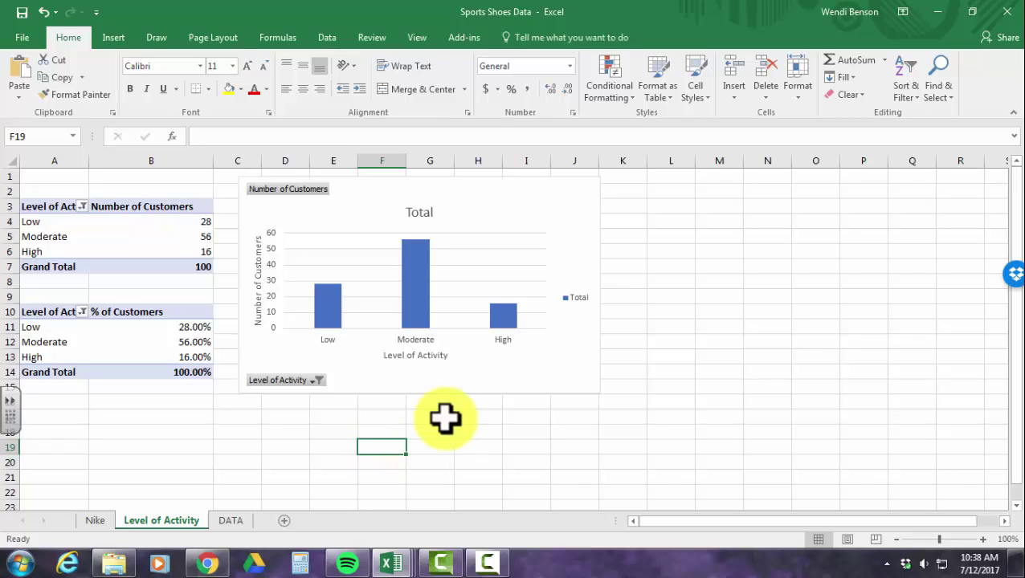
# Delete the Total legend and the Total chart title from the Number of Customers chart
pyautogui.click(569, 293)
pyautogui.click(574, 299)
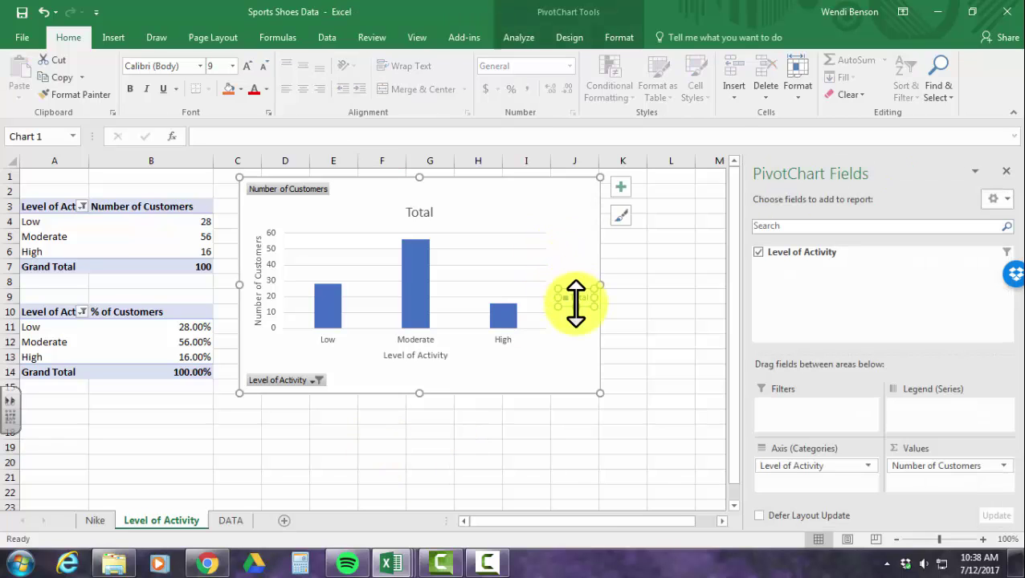
pyautogui.press('Delete')
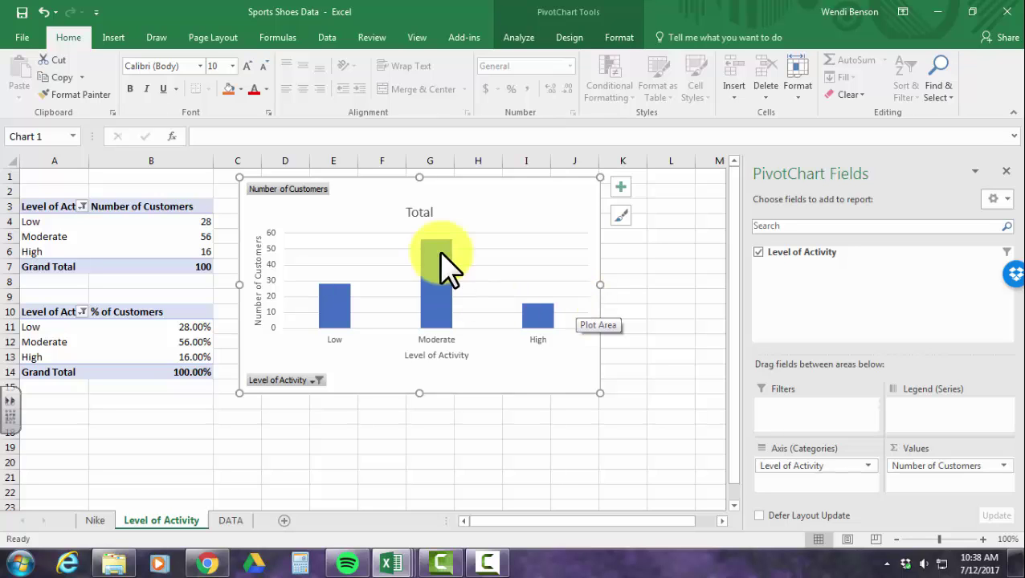
pyautogui.press('Delete')
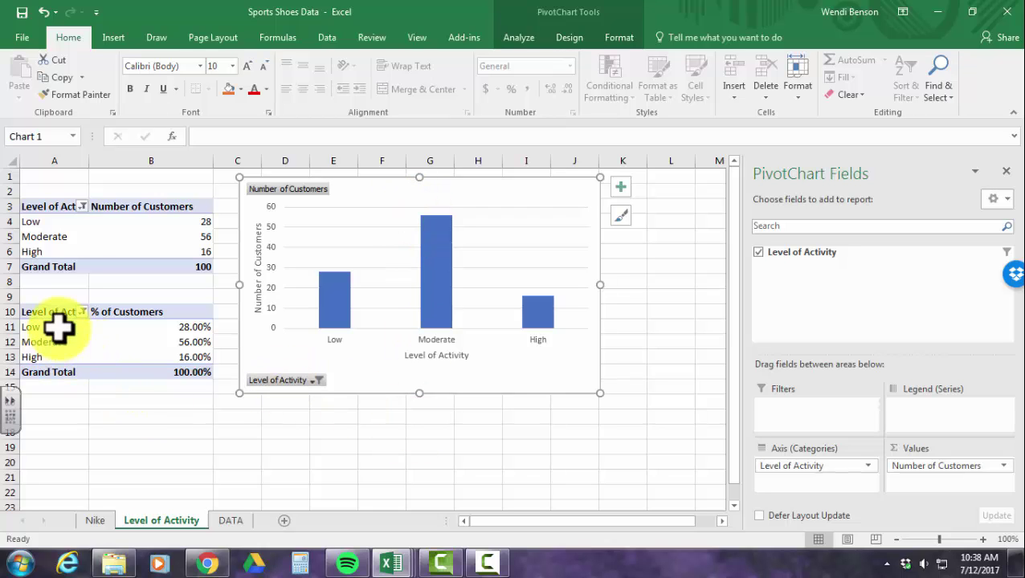
# Auto-fit the width of column A and center the contents of columns A and B
pyautogui.doubleClick(87, 159)
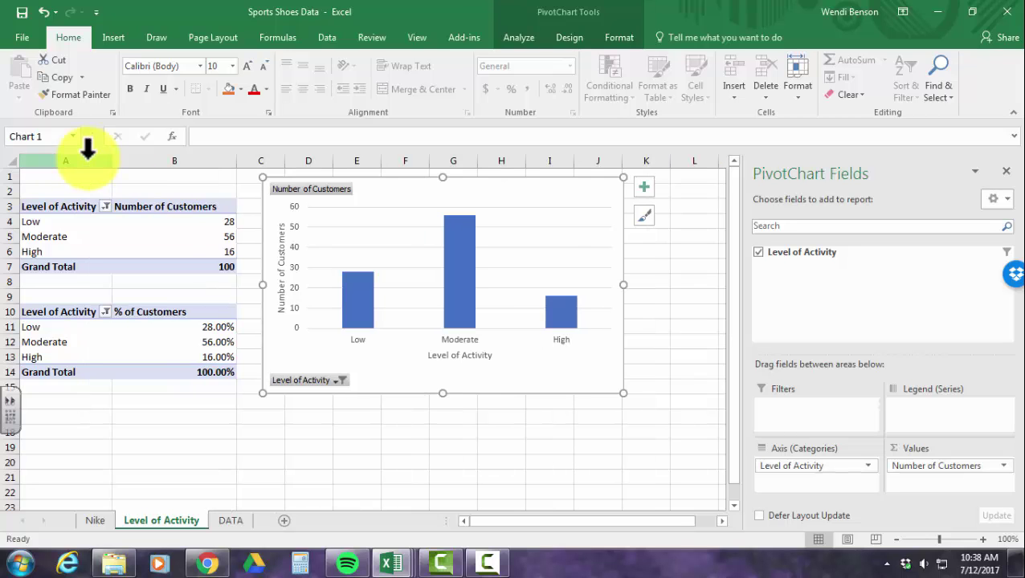
pyautogui.moveTo(46, 159); pyautogui.dragTo(165, 159)
pyautogui.click(302, 89)
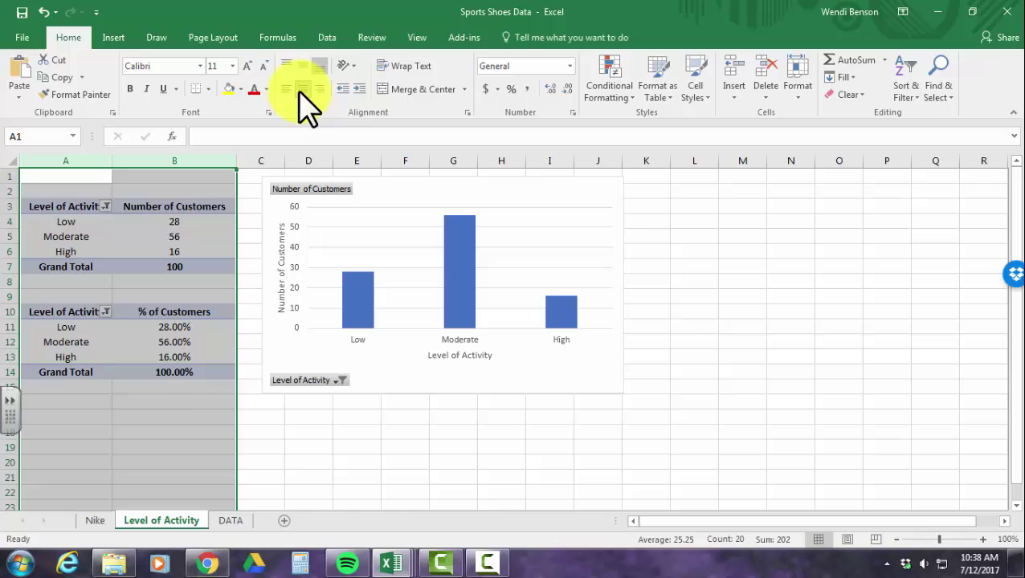
pyautogui.click(77, 416)
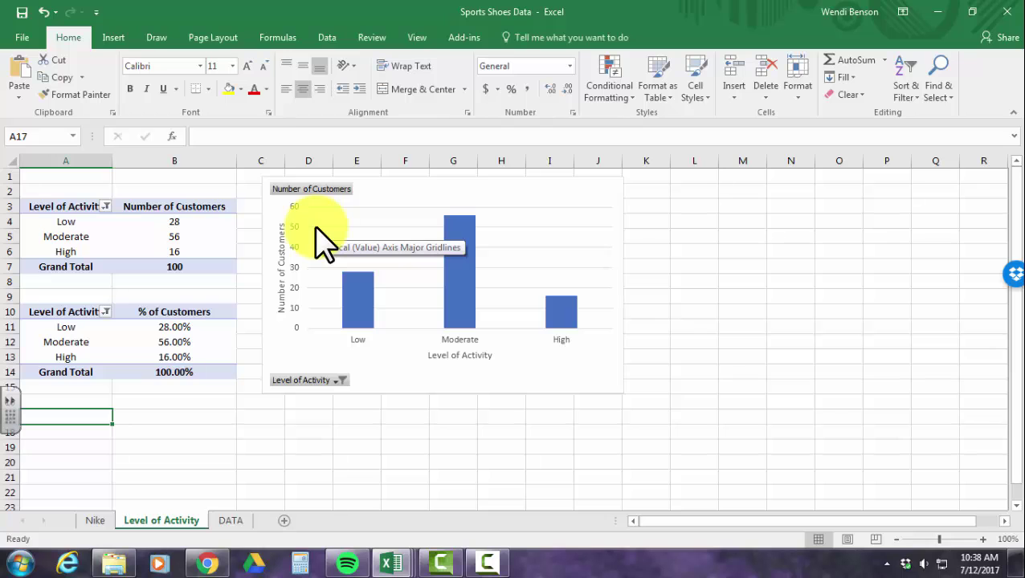
# Insert a Pie PivotChart from the % of Customers PivotTable and place it directly below the Number of Customers chart
pyautogui.click(114, 345)
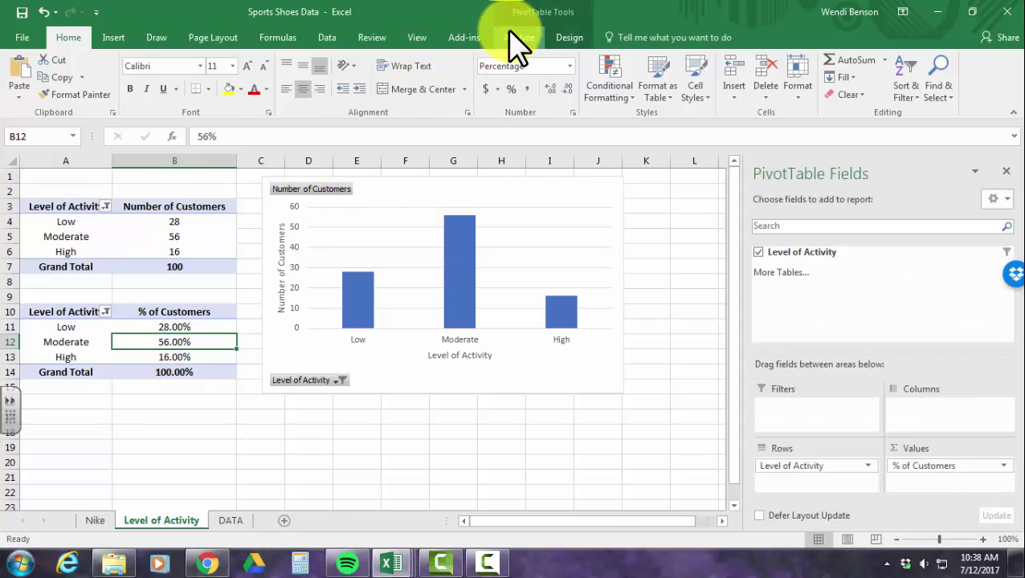
pyautogui.click(513, 37)
pyautogui.click(793, 79)
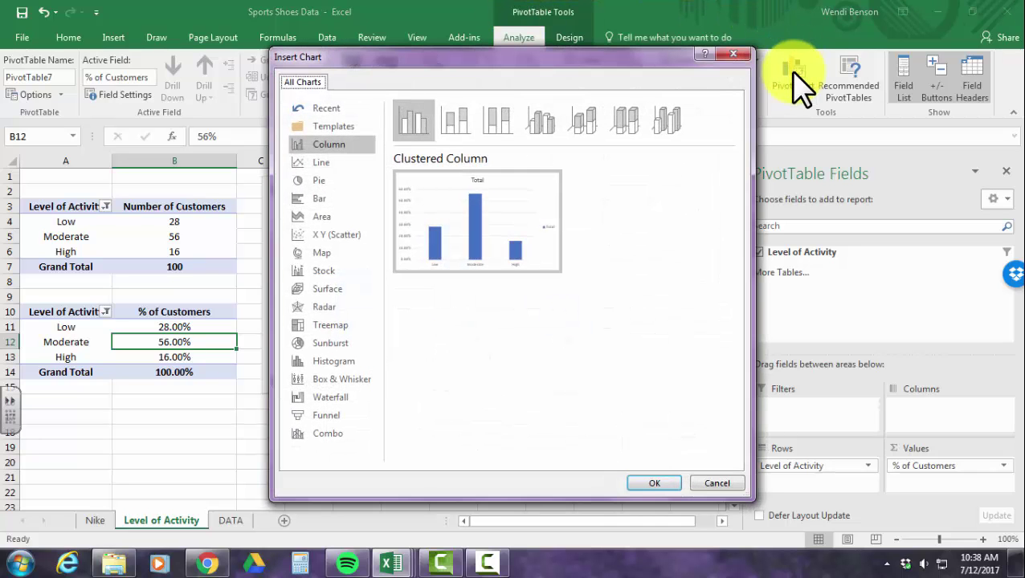
pyautogui.click(321, 181)
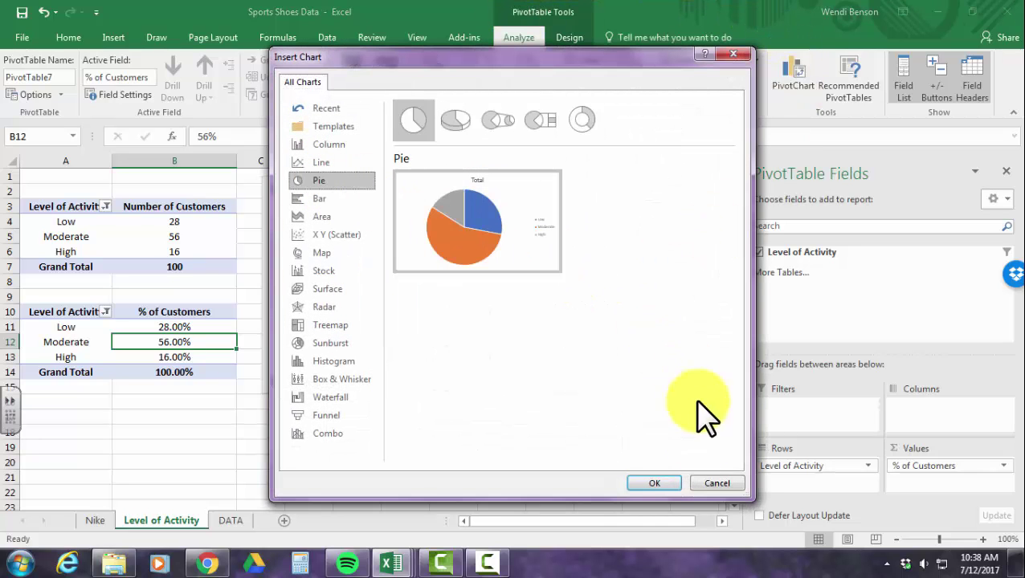
pyautogui.click(653, 484)
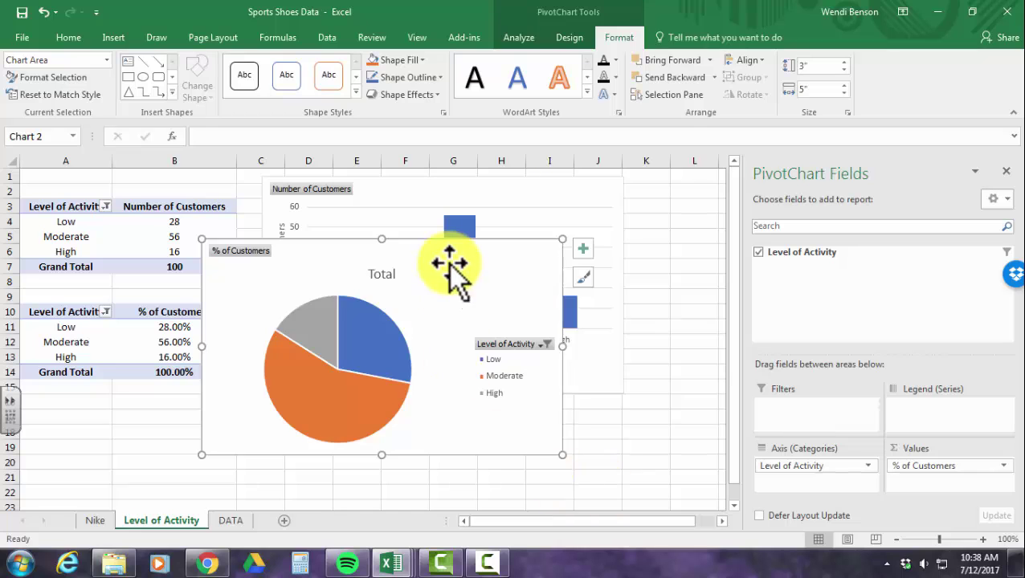
pyautogui.moveTo(450, 267); pyautogui.dragTo(511, 416)
pyautogui.scroll(-3, 511, 416)
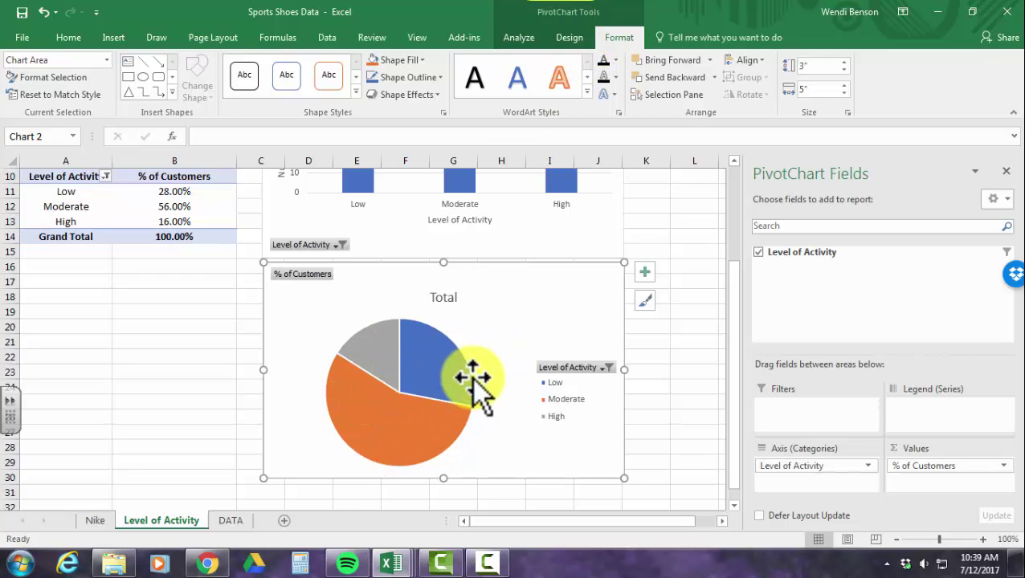
# Add data labels at the center of the slices in the % of Customers pie chart
pyautogui.click(568, 37)
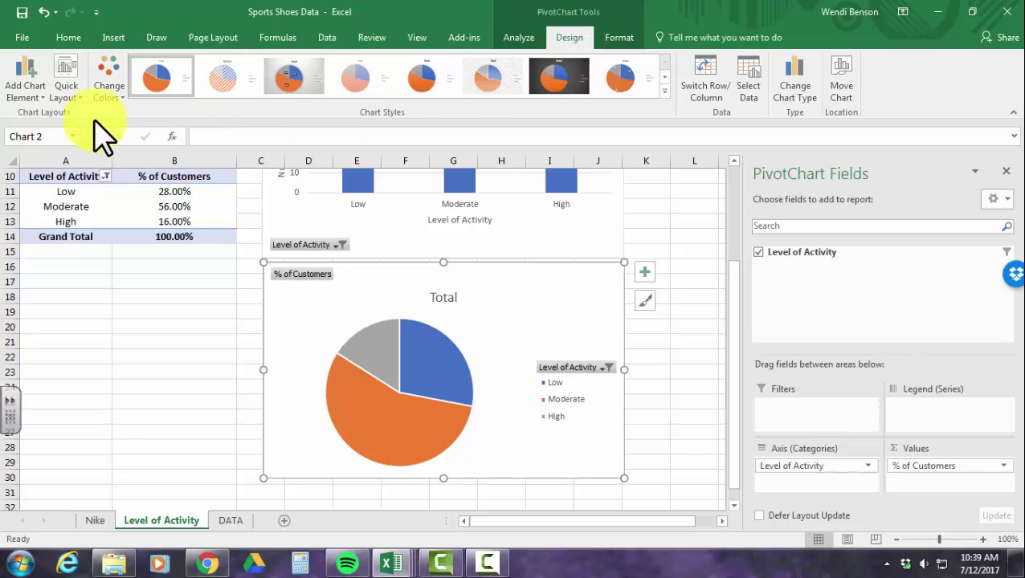
pyautogui.click(25, 88)
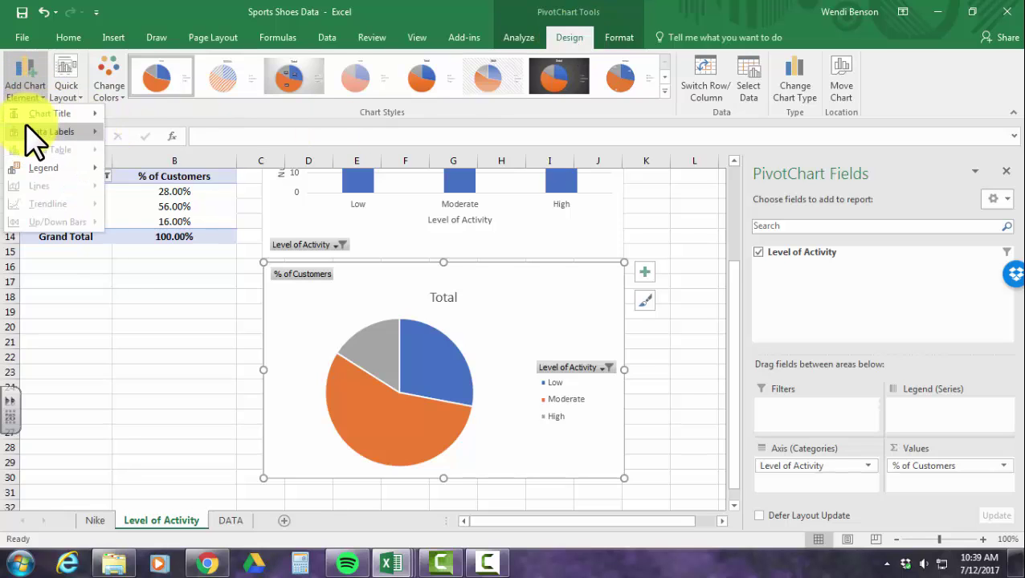
pyautogui.moveTo(50, 128)
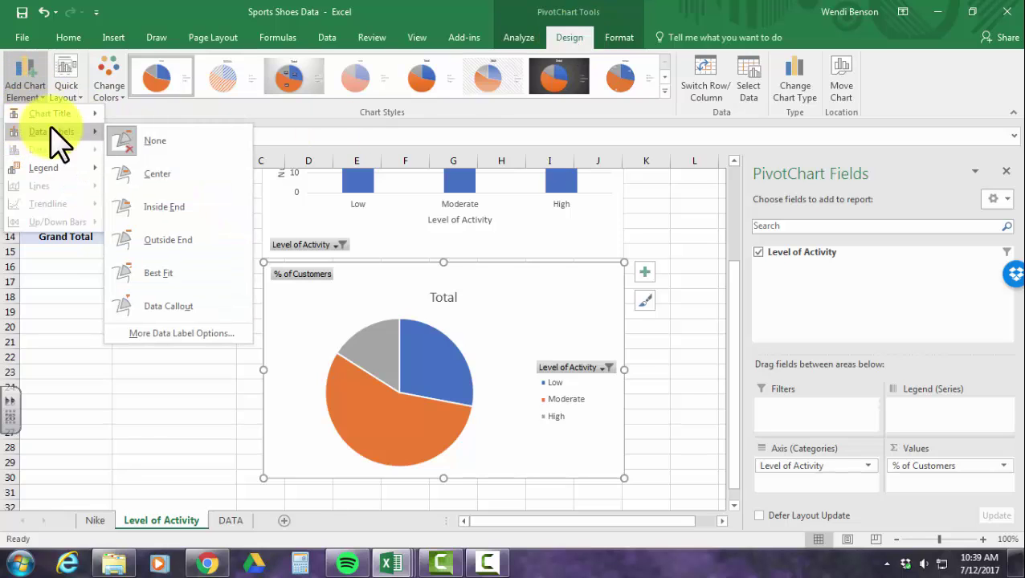
pyautogui.click(158, 174)
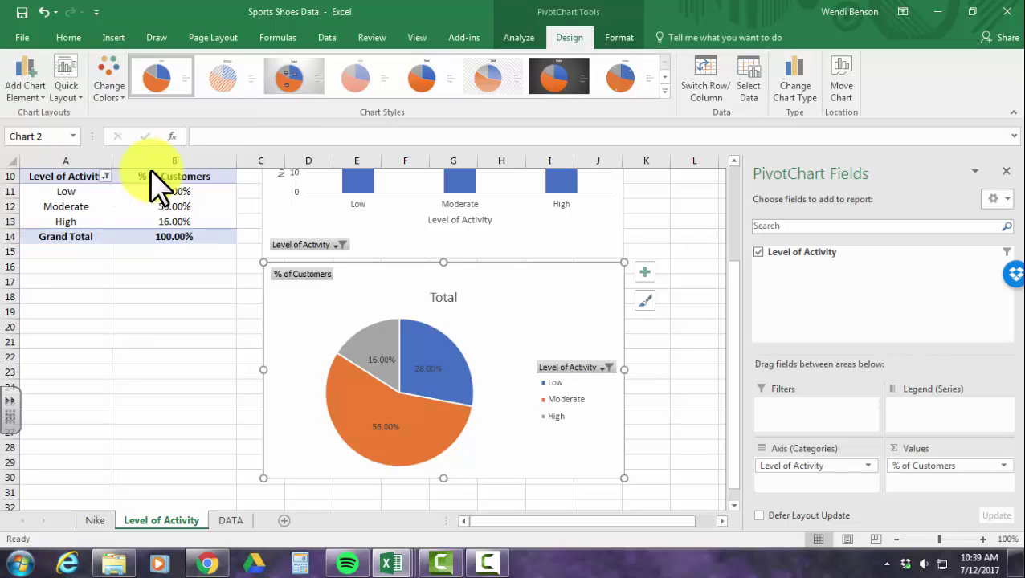
# Change the pie chart's title to "Level of Activity"
pyautogui.click(438, 297)
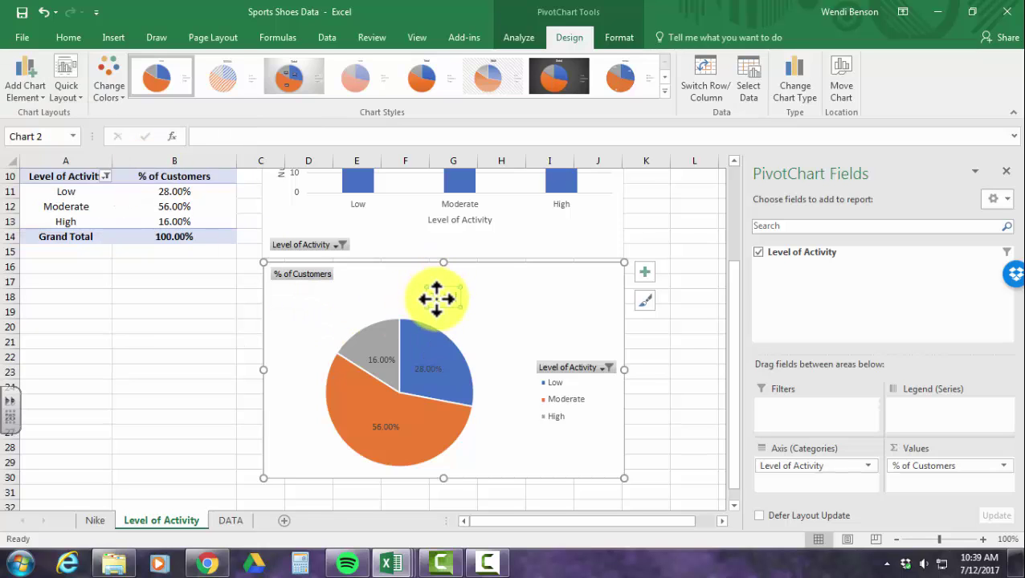
pyautogui.doubleClick(438, 299)
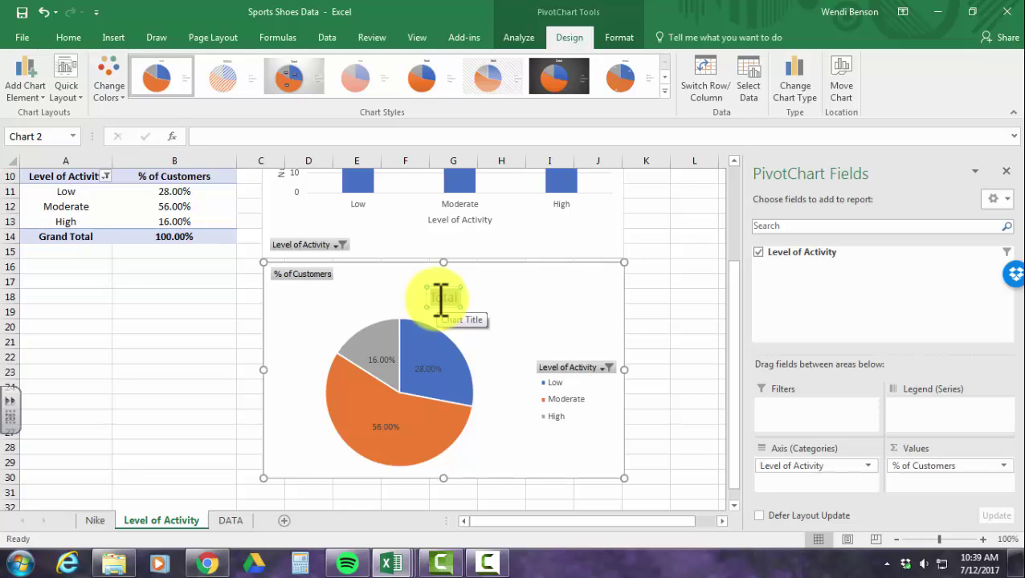
pyautogui.write('Level')
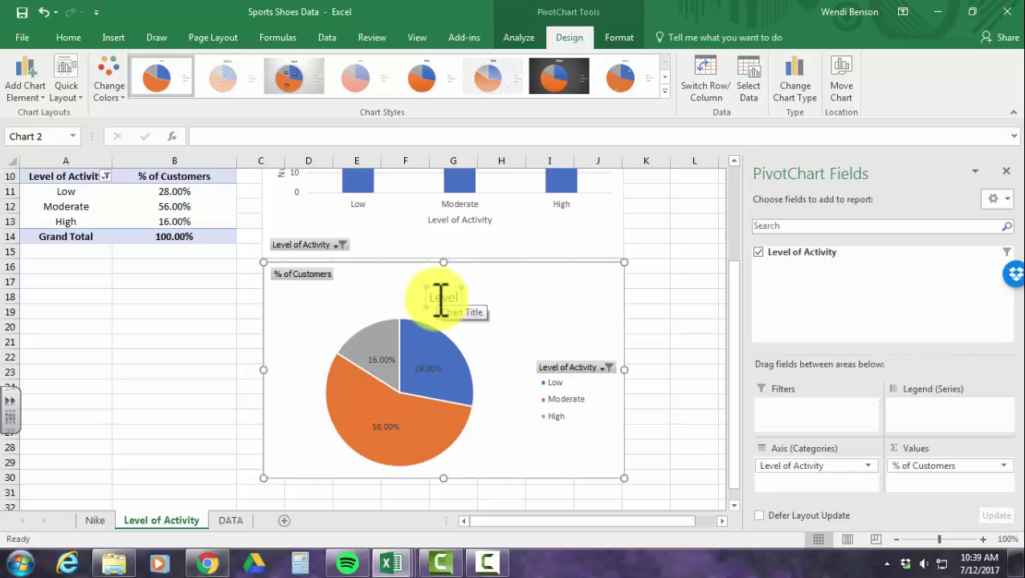
pyautogui.write(' of Activity')
pyautogui.click(674, 342)
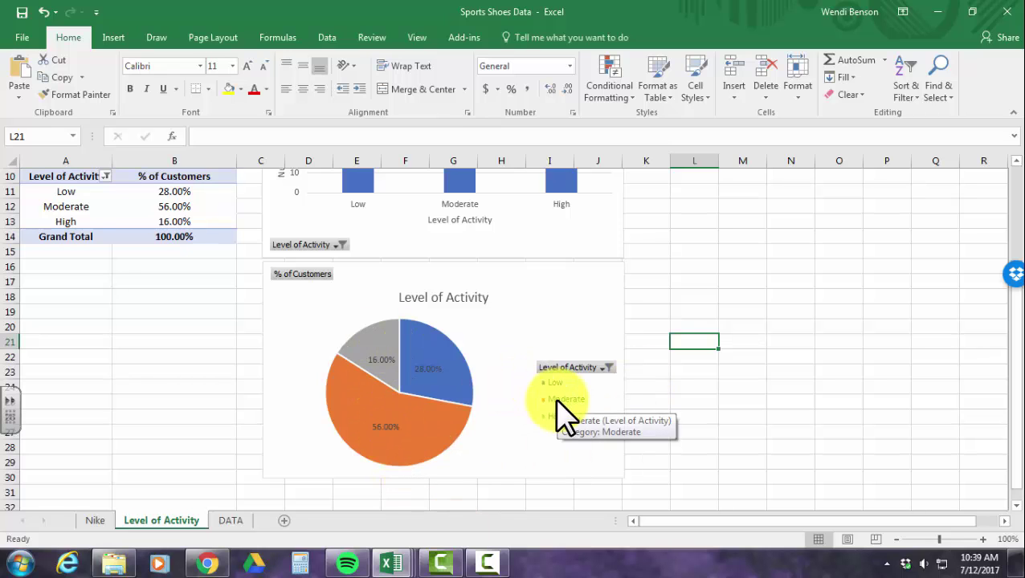
pyautogui.scroll(2, 643, 404)
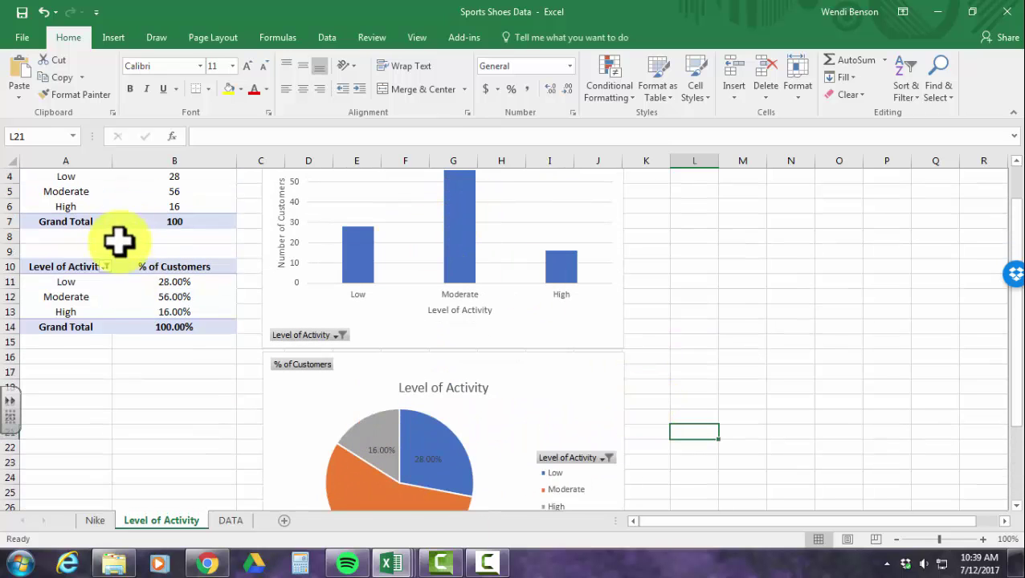
pyautogui.scroll(-2, 739, 427)
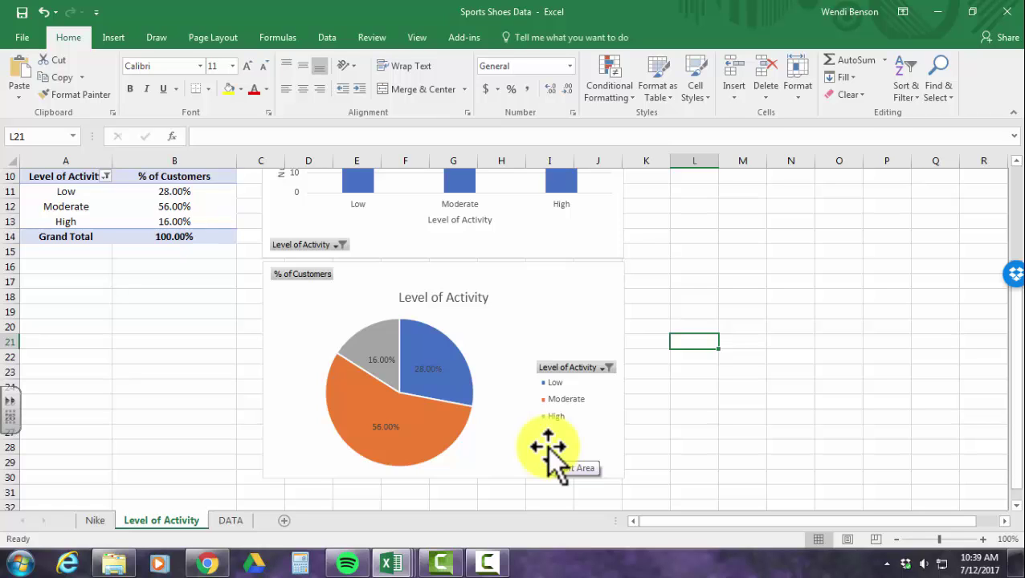
pyautogui.scroll(3, 547, 446)
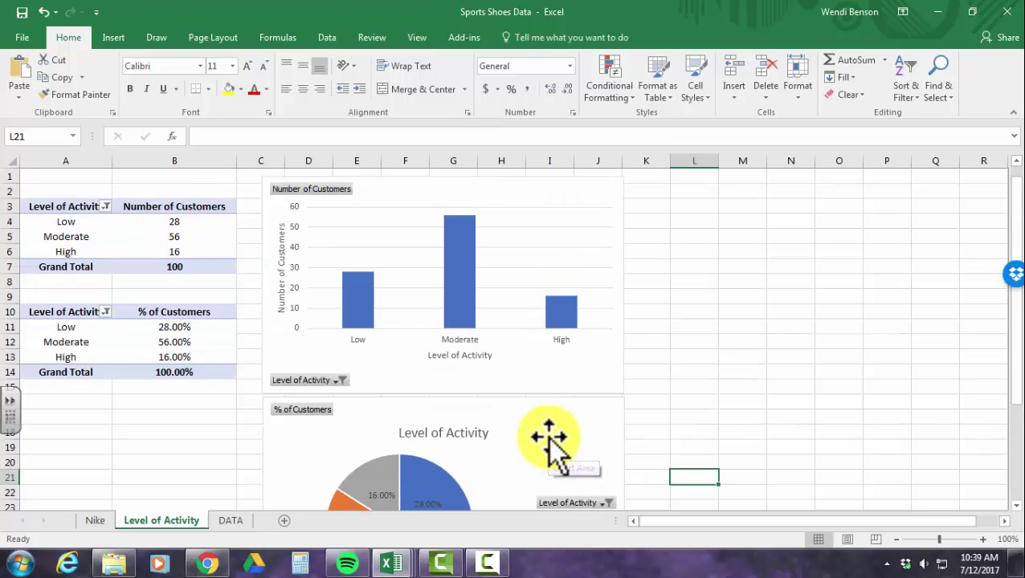
pyautogui.scroll(-2, 540, 389)
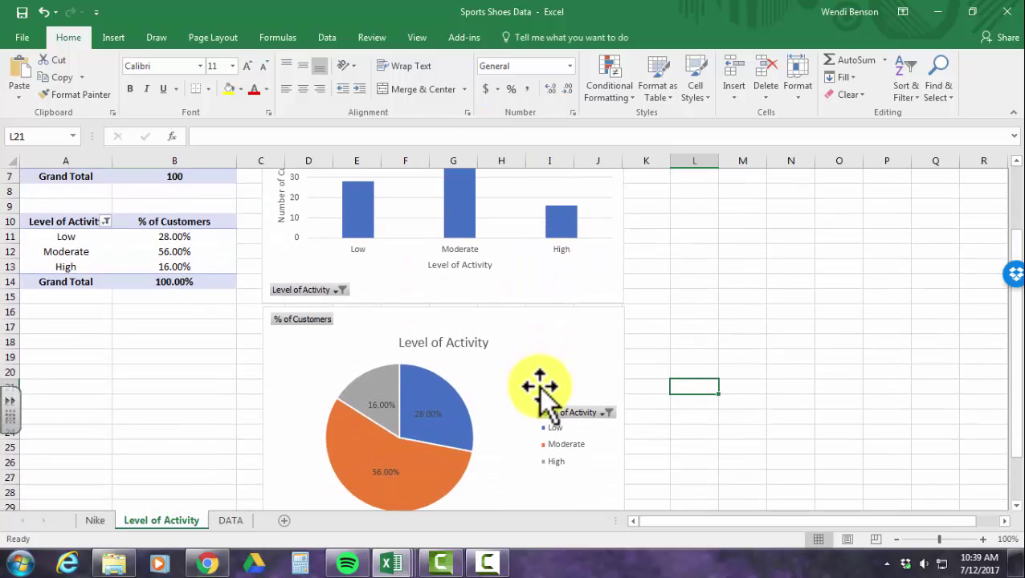